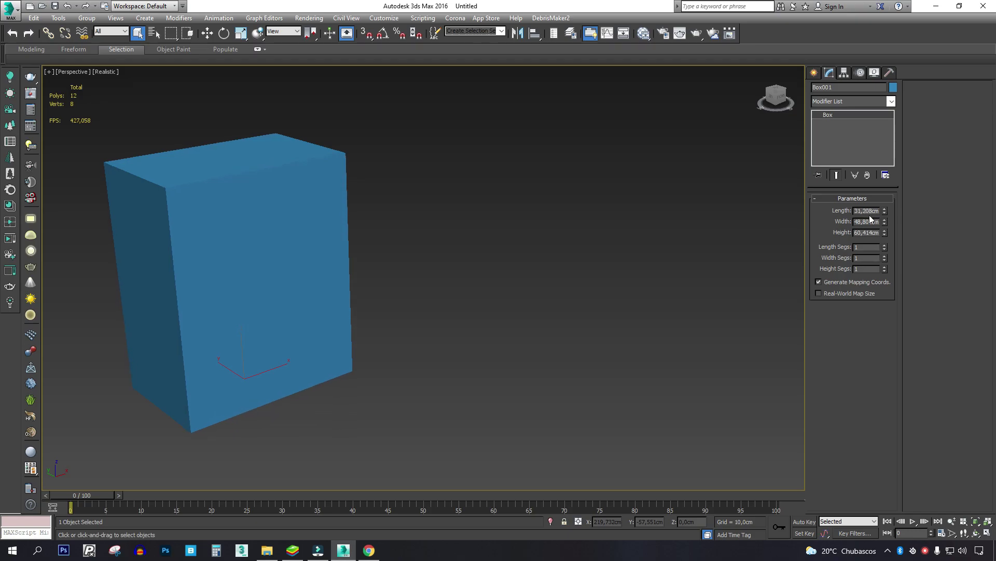
Set the box's length and width to 35 cm and its height to 65 cm.
text(35)
key(Return)
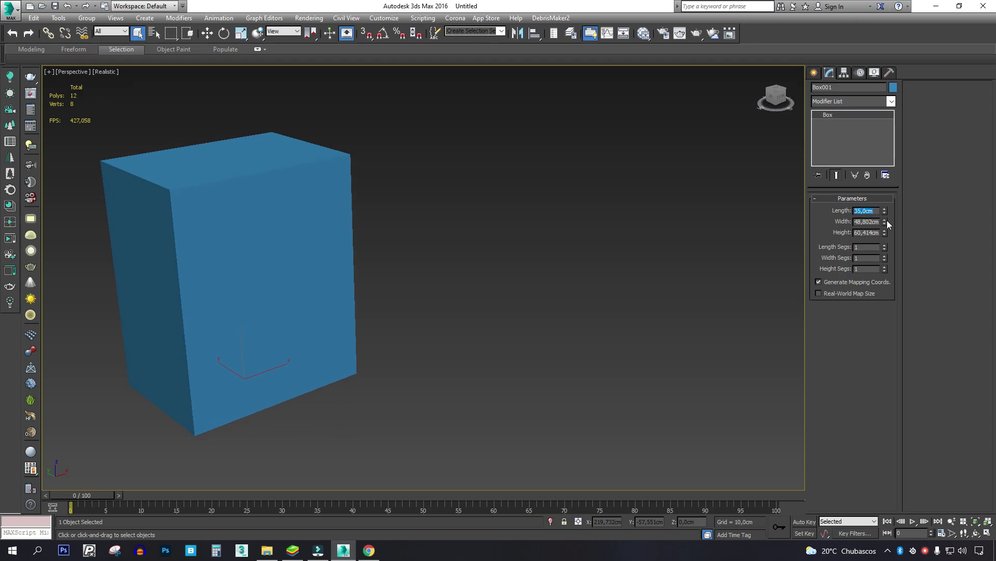
key(Return)
click(873, 233)
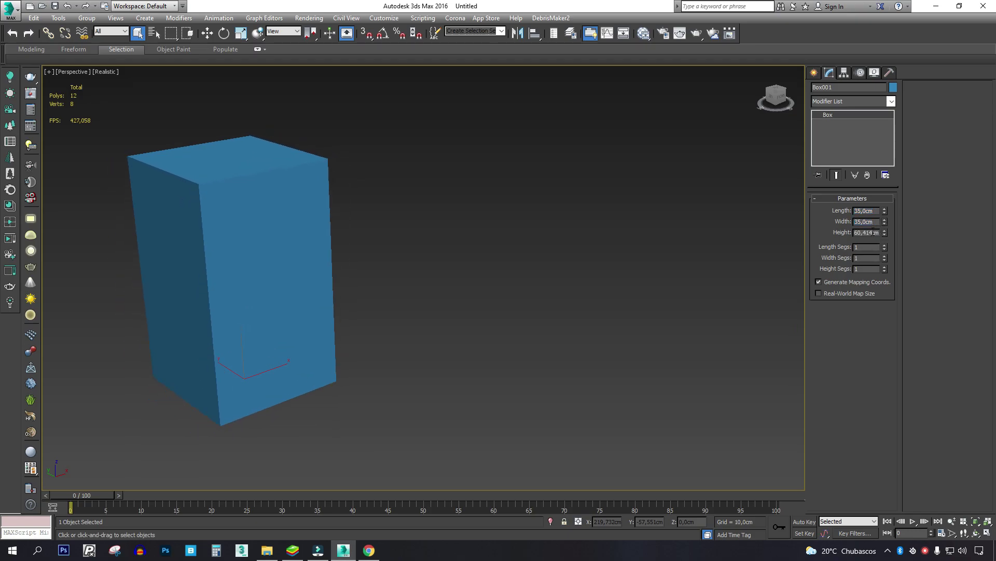
key(Return)
middle_drag(231, 227, 273, 246)
alt+middle_drag(415, 297, 338, 242)
scroll(306, 241, up, 3)
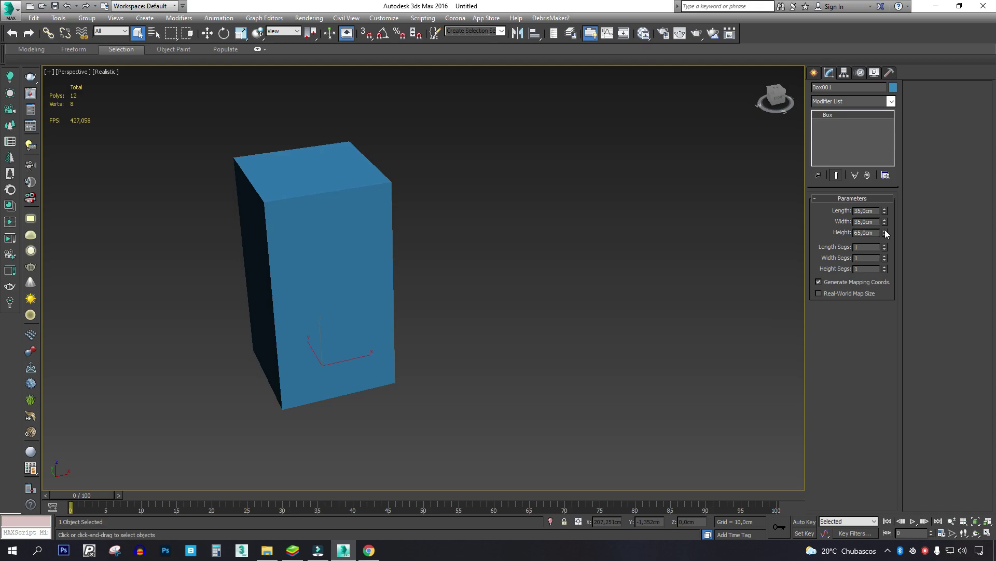
Try a taller box, then set its height to 65 cm and its length and width to 32 cm.
drag(886, 232, 886, 224)
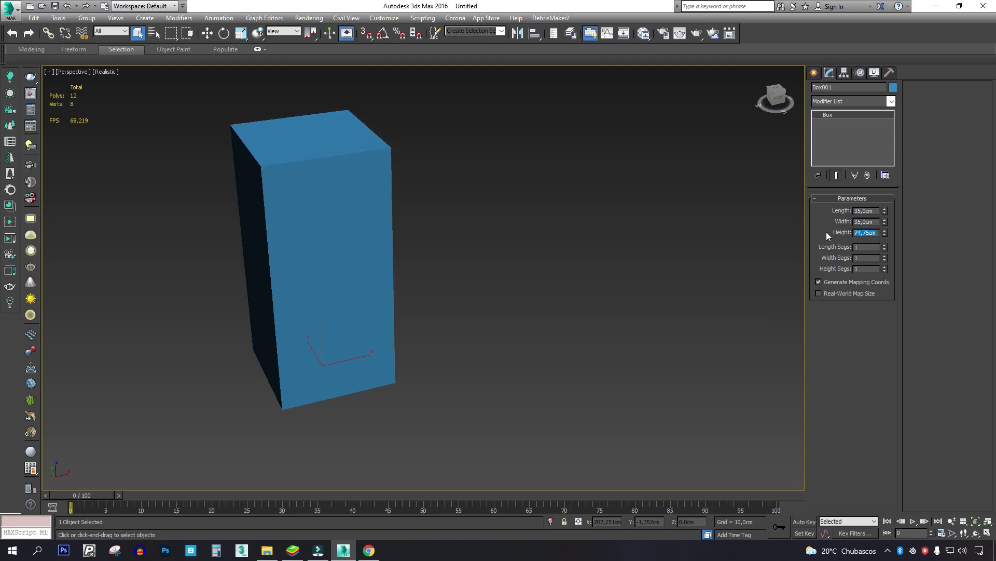
text(65)
key(Return)
text(32)
key(Return)
text(32)
key(Return)
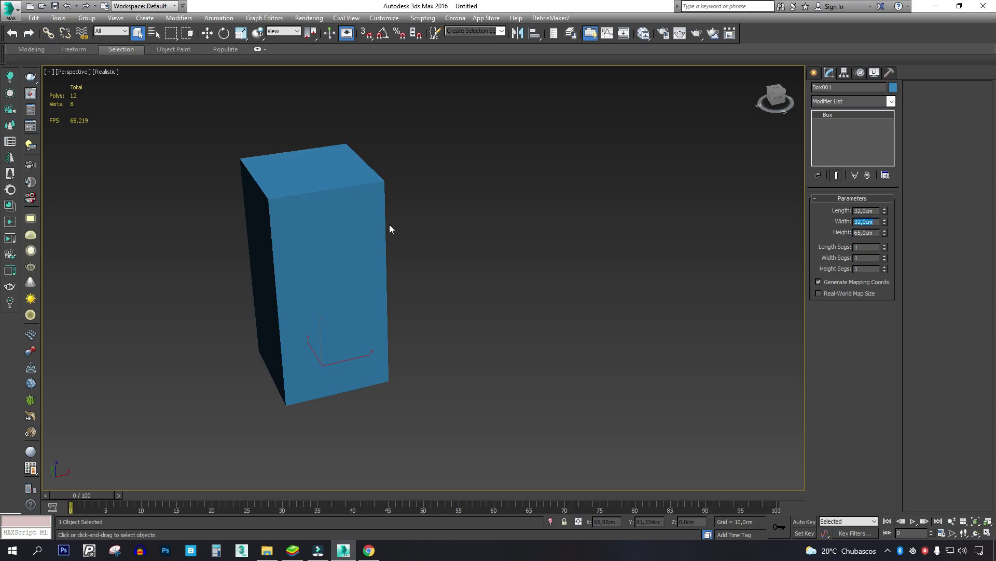
Make the box see-through and frame it in the front view.
middle_drag(391, 229, 505, 250)
middle_drag(379, 201, 430, 214)
middle_drag(532, 210, 575, 234)
key(alt+x)
key(f)
key(z)
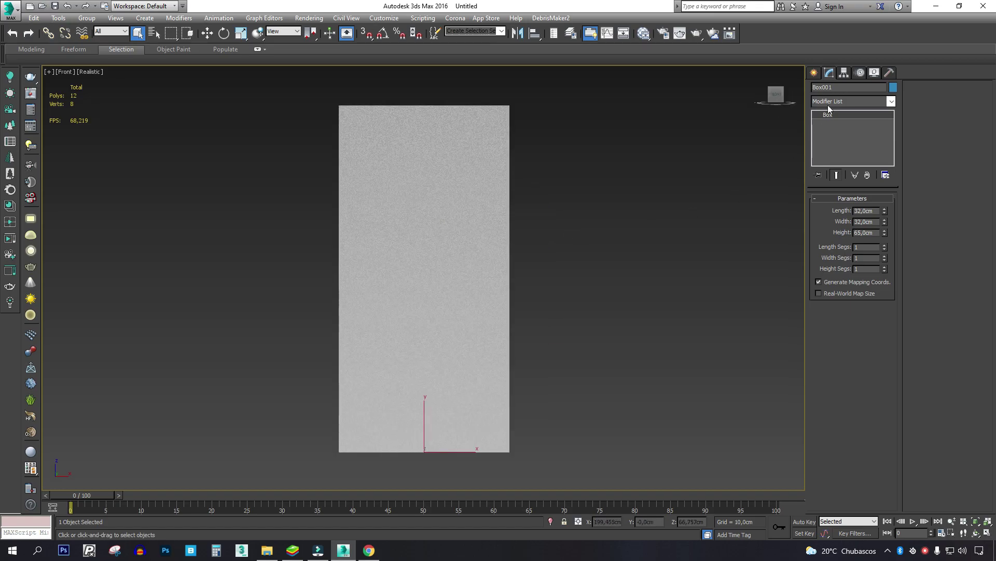
With snapping on, draw a thin box about 32 cm wide, 2 cm high and 12 cm deep across the large box's upper edge.
click(814, 75)
key(g)
click(829, 139)
key(s)
drag(509, 106, 338, 127)
click(351, 82)
In the top view, move the thin box 32 cm along Y to the large box's opposite edge using vertex snapping.
key(p)
alt+middle_drag(391, 153, 389, 312)
key(t)
key(z)
scroll(405, 231, down, 5)
key(w)
key(s)
drag(446, 306, 444, 198)
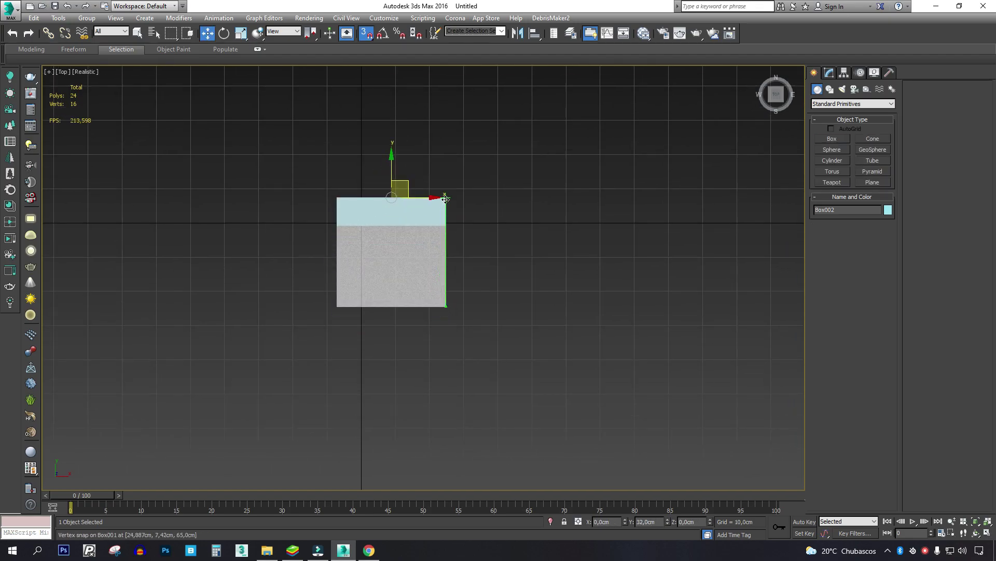
key(s)
Try a different height for the thin box, undo it, and set its length to 2 cm.
click(830, 73)
scroll(410, 223, up, 2)
alt+middle_drag(499, 242, 518, 152)
scroll(293, 212, up, 6)
alt+middle_drag(290, 213, 407, 267)
scroll(348, 212, down, 4)
scroll(463, 228, up, 6)
mouse_move(885, 232)
mouse_down()
mouse_move(886, 244)
mouse_move(885, 209)
mouse_move(885, 237)
mouse_up()
key(ctrl+z)
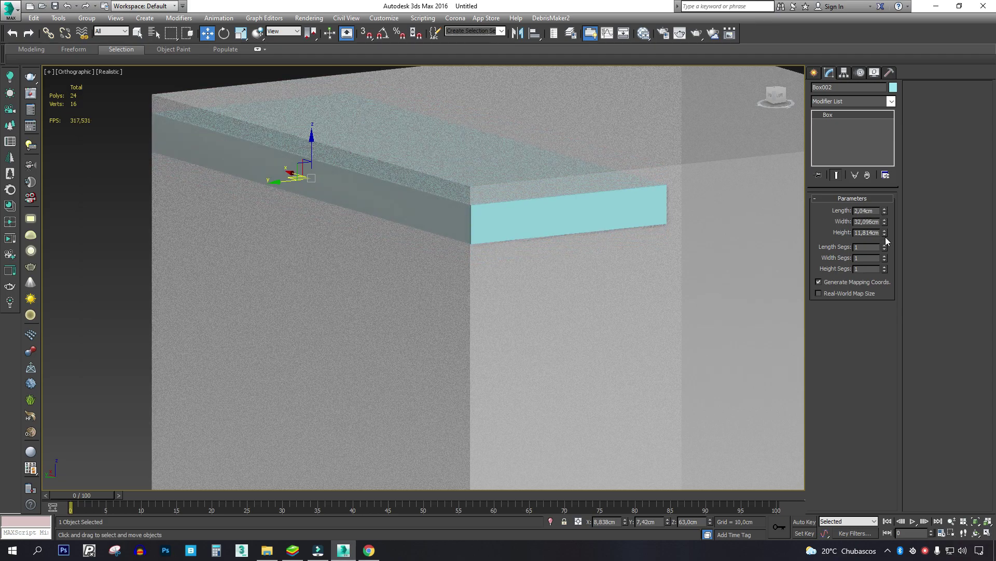
drag(876, 211, 808, 206)
text(2)
scroll(454, 236, down, 4)
alt+middle_drag(440, 246, 521, 268)
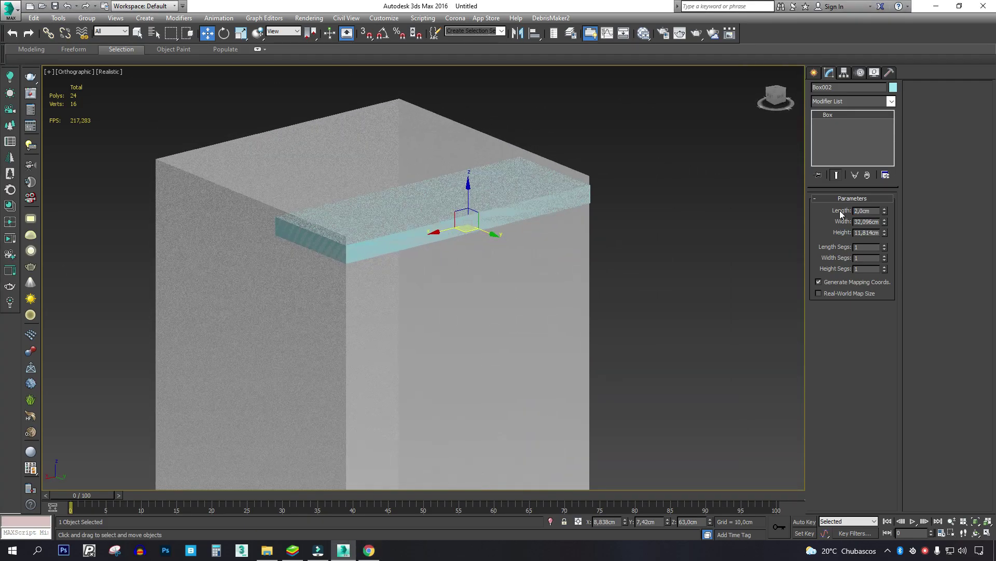
Try a length of 1,6 cm for the thin box, then undo that change.
text(1,6)
key(Return)
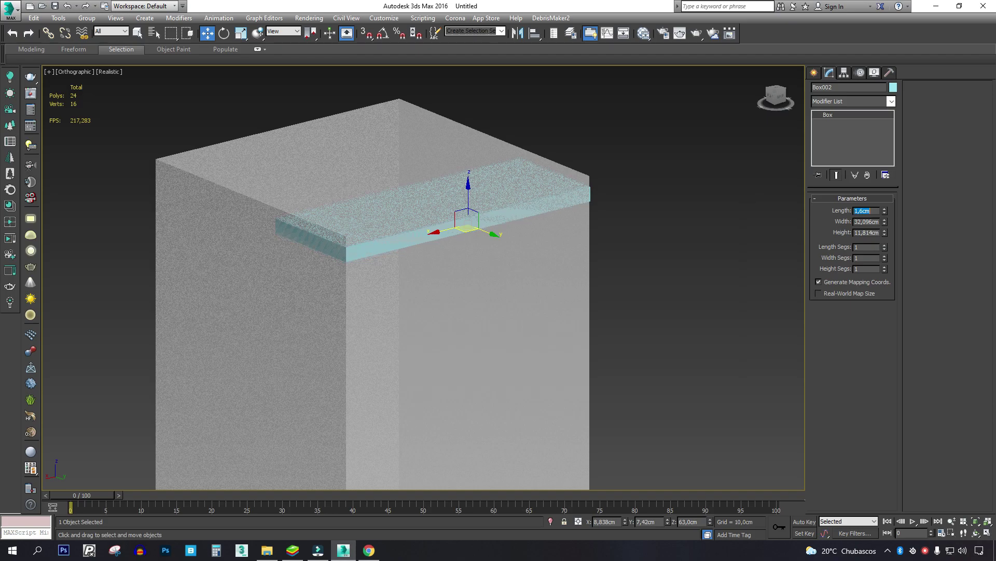
middle_drag(402, 199, 439, 210)
scroll(452, 216, down, 6)
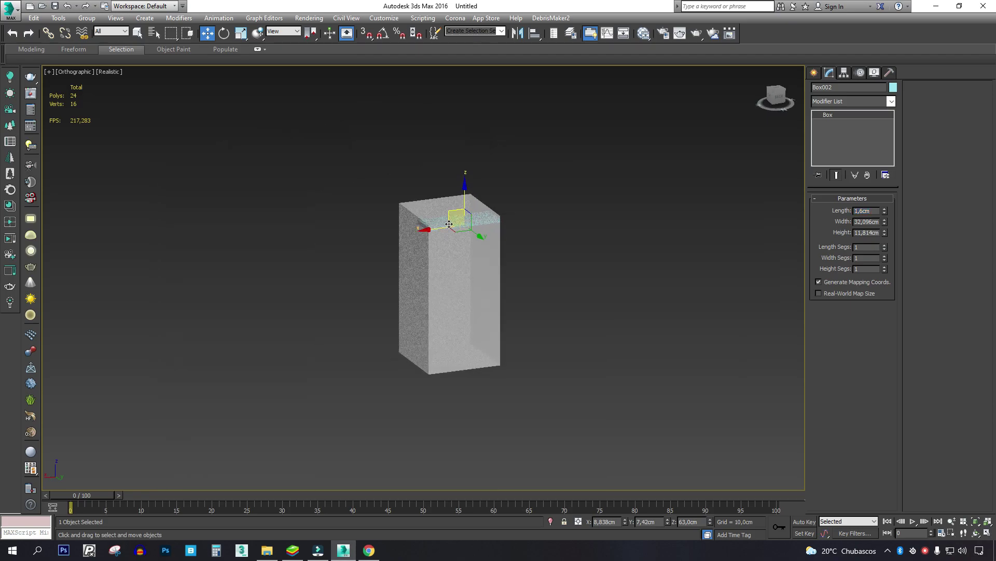
key(f)
key(z)
scroll(457, 239, down, 3)
key(ctrl+z)
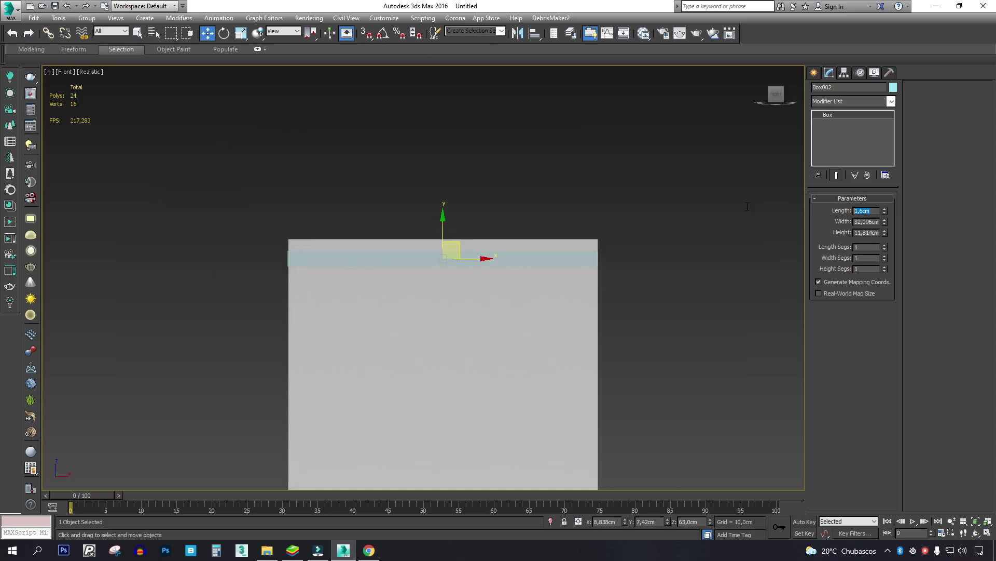
Raise the thin box about 0,9 cm flush with the large box's top and increase its height parameter to about 29,8 cm.
drag(429, 241, 443, 229)
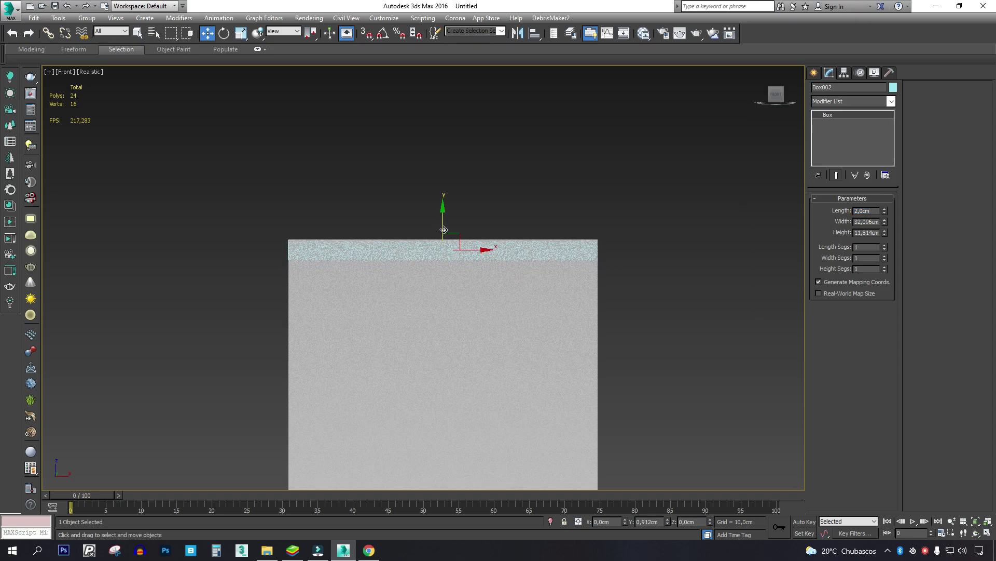
alt+middle_drag(444, 229, 890, 253)
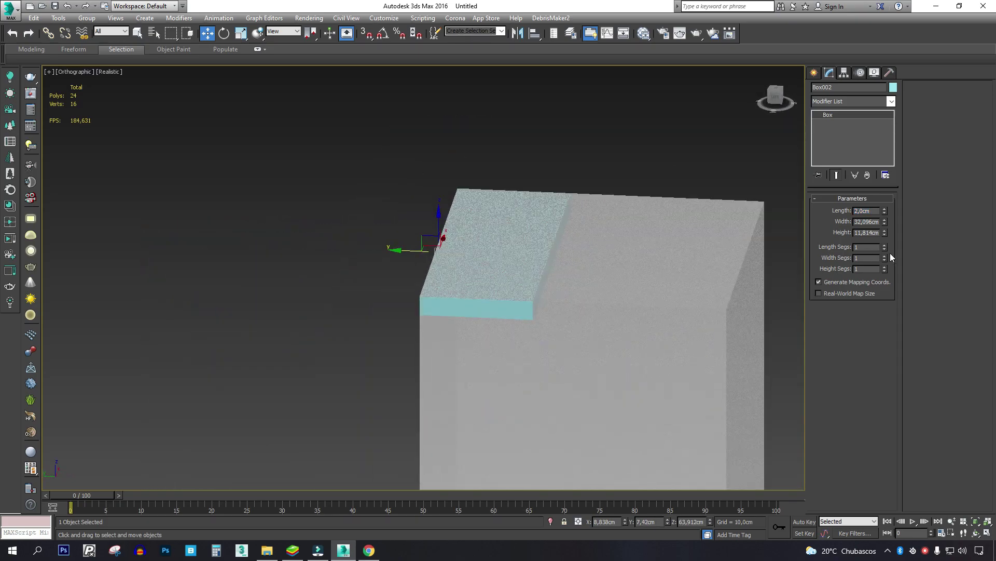
drag(884, 232, 875, 154)
Clone the seat panel once as a copy, placing it about 34 cm away along Y, beyond the seat's inner end.
alt+middle_drag(441, 183, 369, 178)
shift+drag(356, 237, 675, 261)
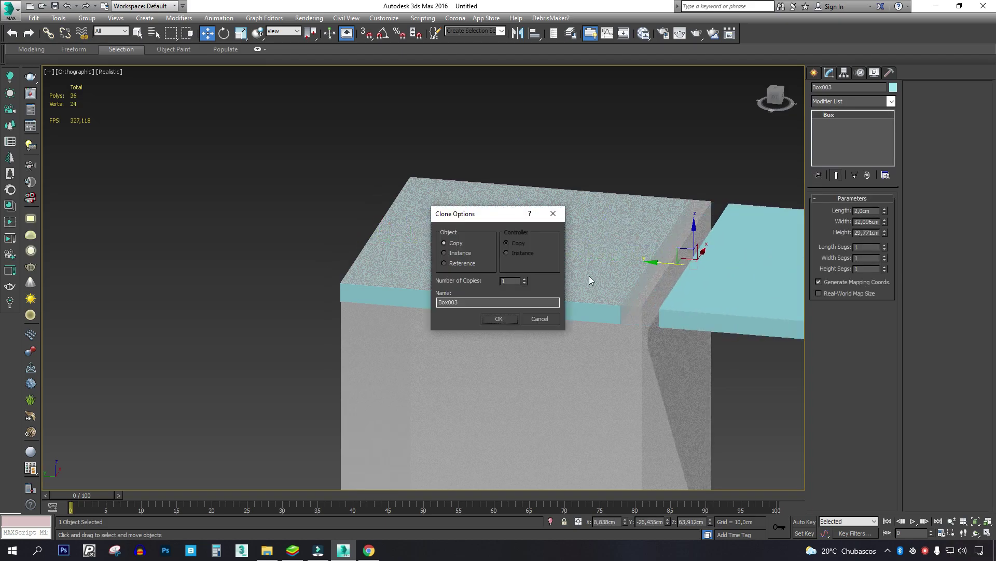
click(499, 318)
In the left view, rotate the copied panel nearly upright as a slightly reclined backrest and move it against the seat's end.
click(773, 99)
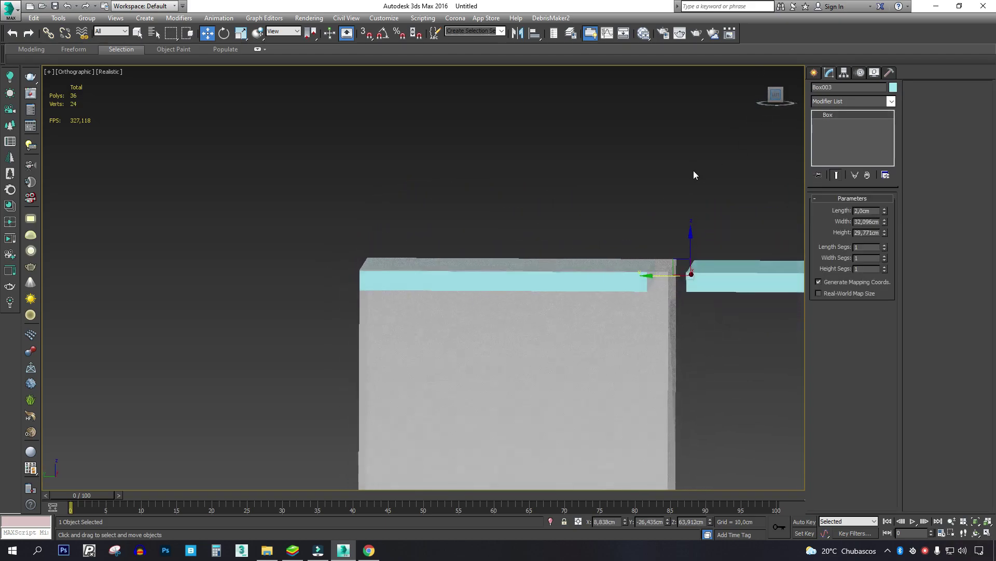
drag(612, 268, 585, 203)
key(e)
key(a)
key(w)
drag(565, 268, 577, 292)
scroll(574, 282, up, 3)
key(e)
key(w)
middle_drag(588, 259, 580, 274)
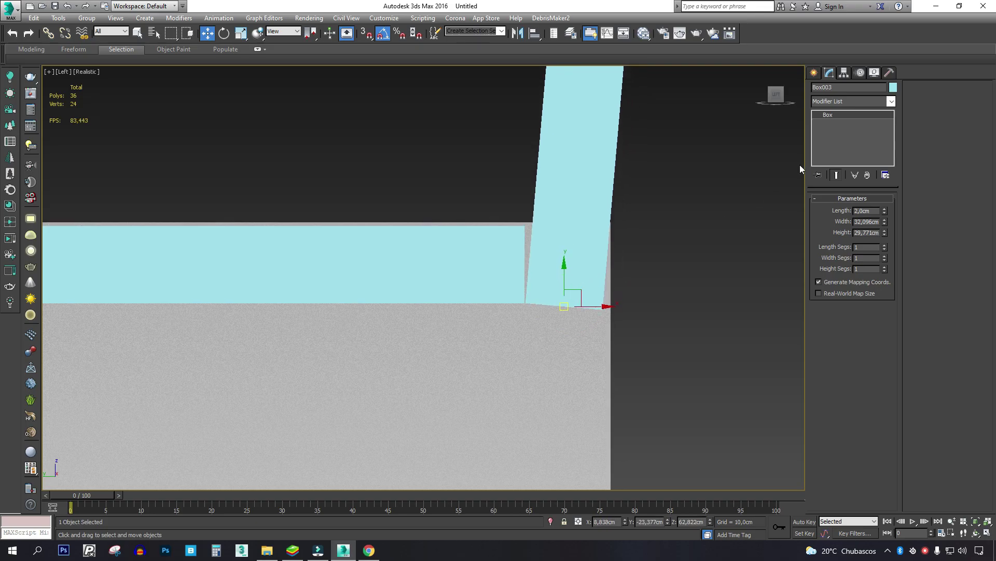
Add an Edit Poly modifier to the backrest and level its lower outer vertices with the seat's underside.
click(891, 102)
click(856, 139)
drag(633, 263, 608, 281)
scroll(599, 304, up, 2)
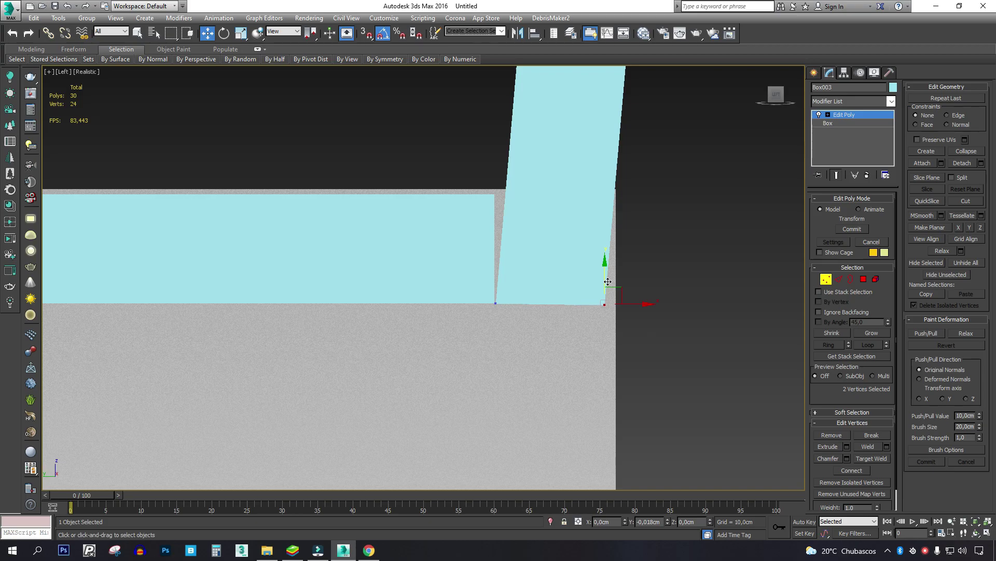
key(1)
Add an Edit Poly modifier to the seat and shift its end vertices toward the backrest, about 0,19 cm above and 0,02 cm below.
click(445, 222)
click(881, 104)
key(e)
click(846, 137)
key(1)
drag(514, 175, 545, 191)
scroll(490, 203, up, 2)
scroll(511, 197, up, 1)
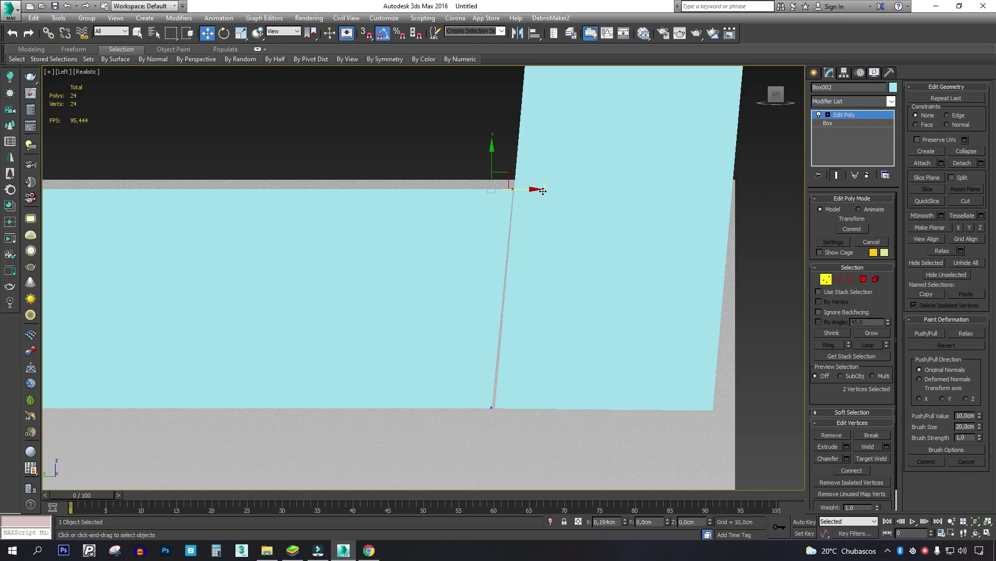
drag(524, 385, 450, 463)
scroll(499, 429, up, 2)
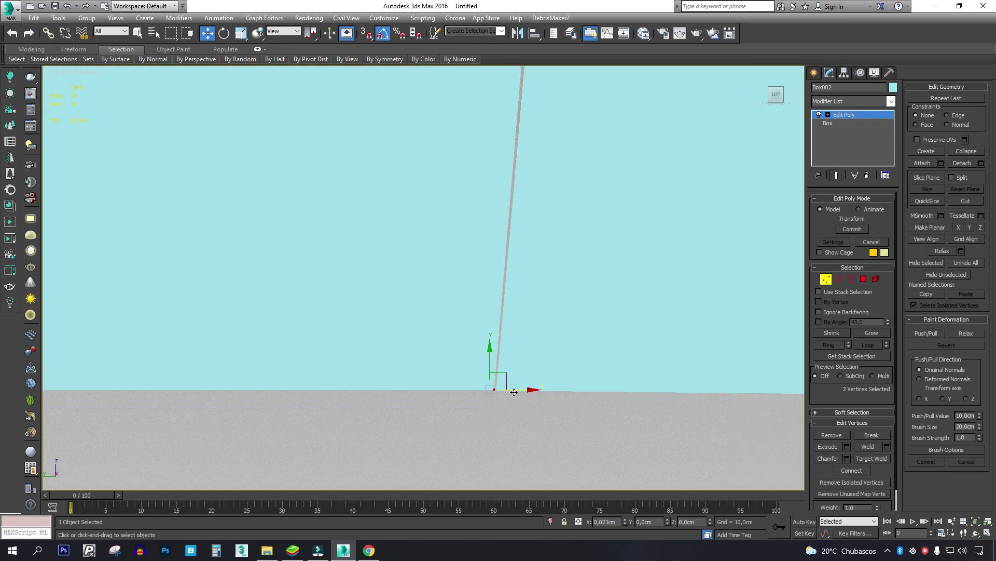
key(1)
Hide the large see-through reference box, leaving the seat and backrest panels.
scroll(507, 369, down, 5)
alt+middle_drag(478, 349, 556, 386)
scroll(557, 363, down, 3)
right_click(548, 350)
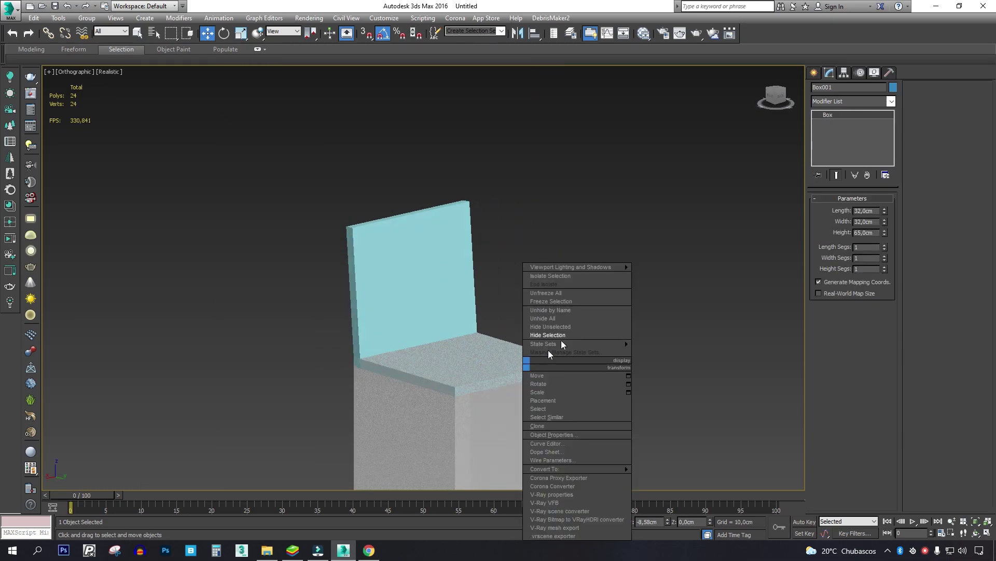
click(564, 335)
click(418, 358)
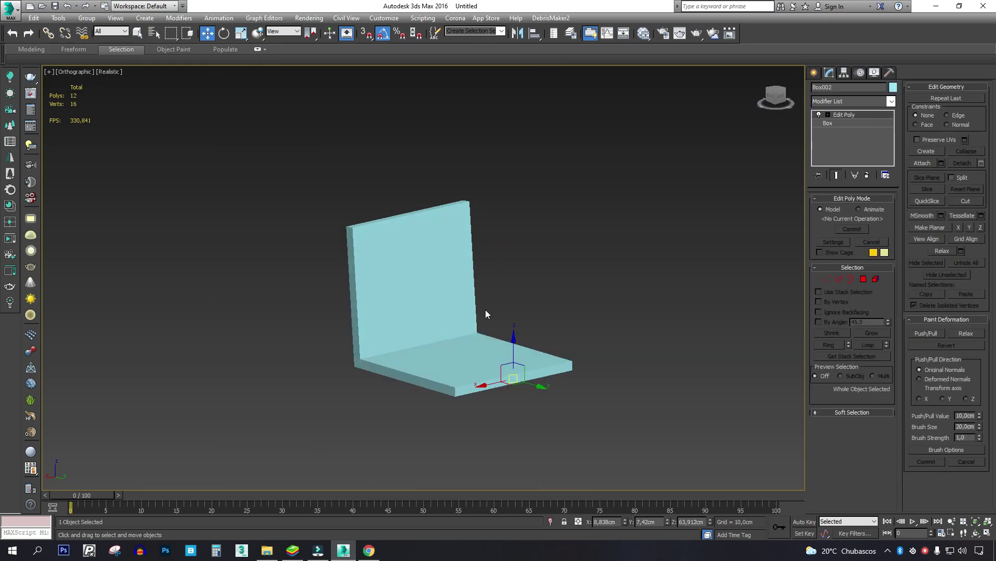
In the front view, lower the backrest's top vertices by about 19 cm to shorten it.
key(f)
key(z)
middle_drag(483, 160, 473, 240)
click(561, 263)
scroll(561, 263, down, 3)
key(1)
scroll(618, 144, down, 2)
drag(619, 144, 376, 121)
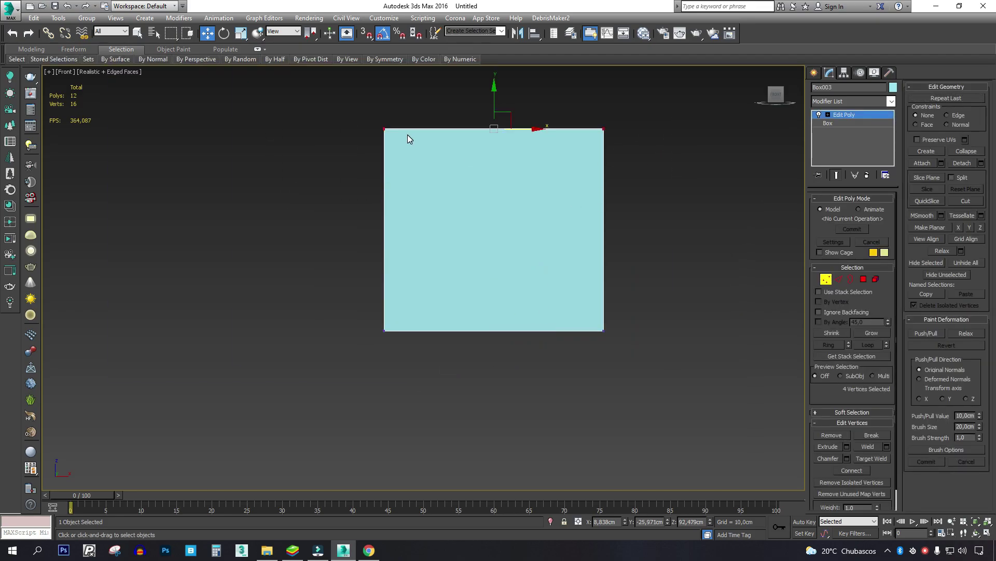
drag(494, 103, 506, 233)
alt+middle_drag(392, 240, 467, 240)
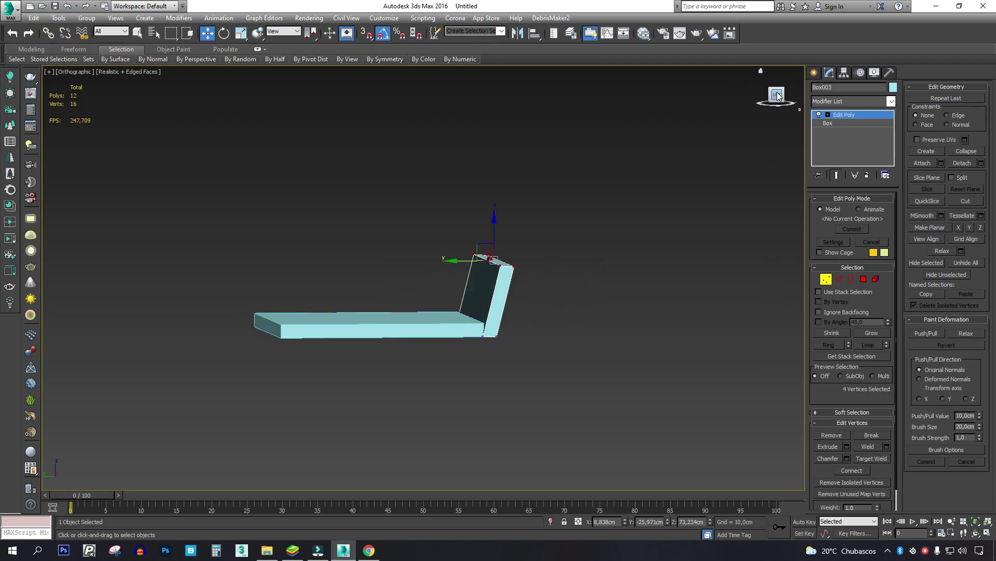
In the left view, shift the backrest's top vertices about 1,4 cm toward the seat to reduce its slant.
click(777, 95)
scroll(510, 275, up, 5)
drag(496, 241, 466, 243)
scroll(481, 265, down, 3)
scroll(463, 307, up, 5)
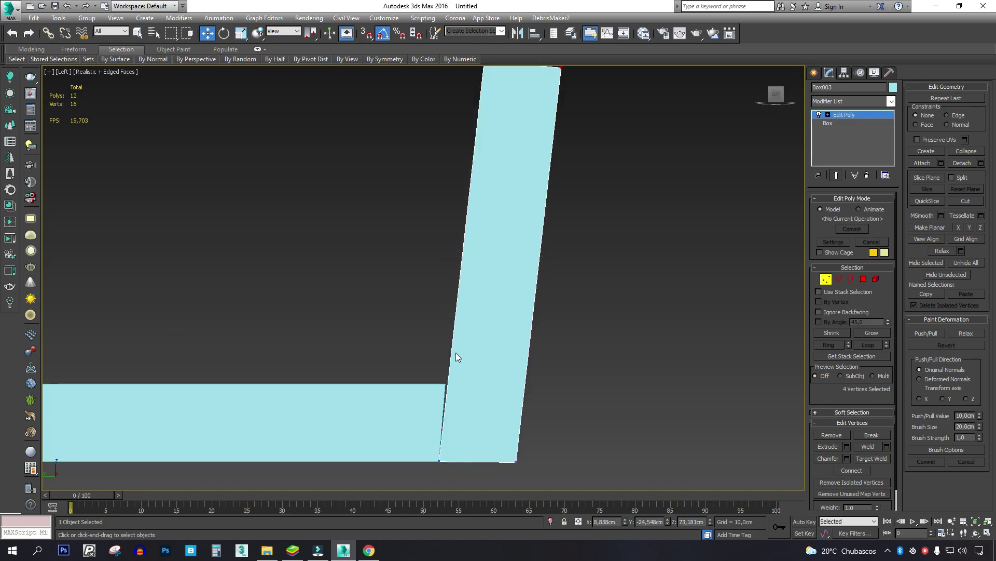
scroll(480, 312, down, 3)
alt+middle_drag(497, 151, 627, 223)
Attach the seat panel to the backrest and add a second Edit Poly modifier to the combined object.
click(826, 280)
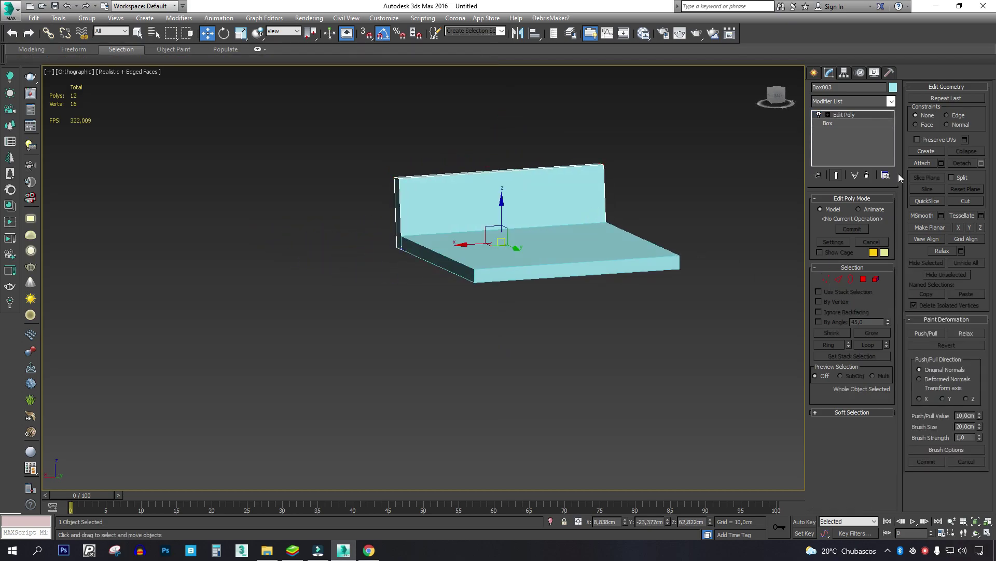
click(923, 163)
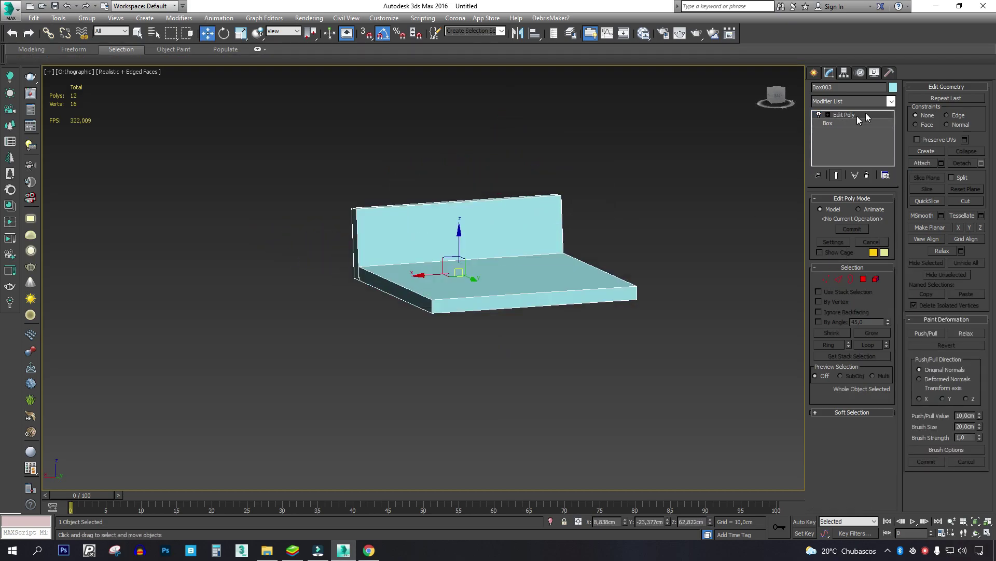
click(889, 101)
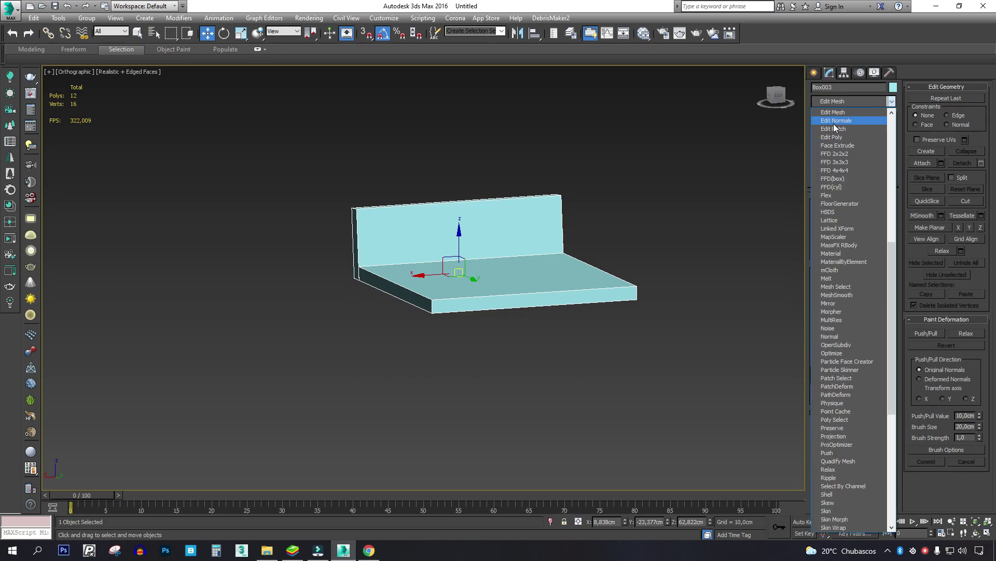
click(839, 137)
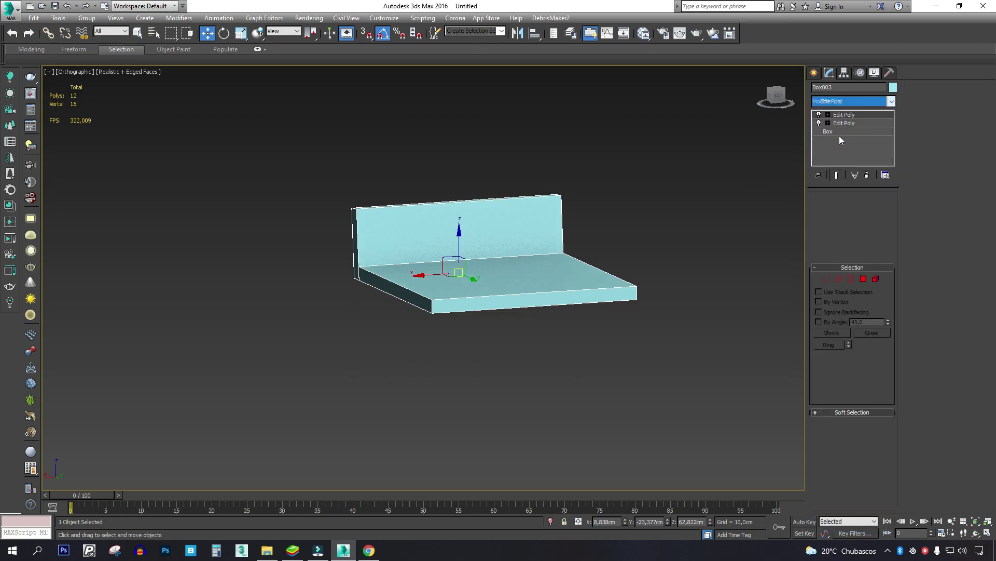
Select all edges of the combined seat and backrest.
key(2)
key(ctrl+a)
scroll(581, 248, up, 2)
alt+middle_drag(554, 271, 581, 272)
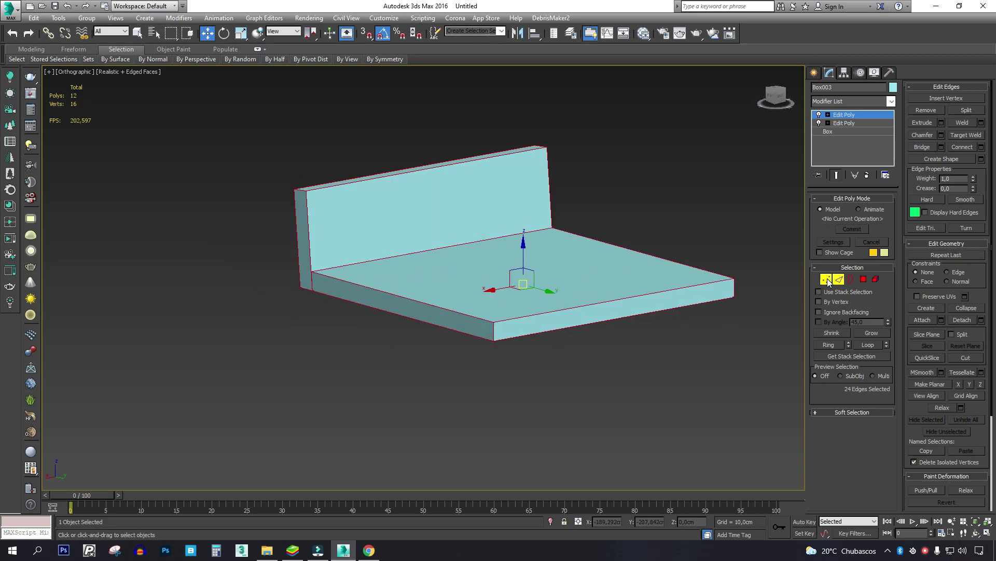
click(826, 280)
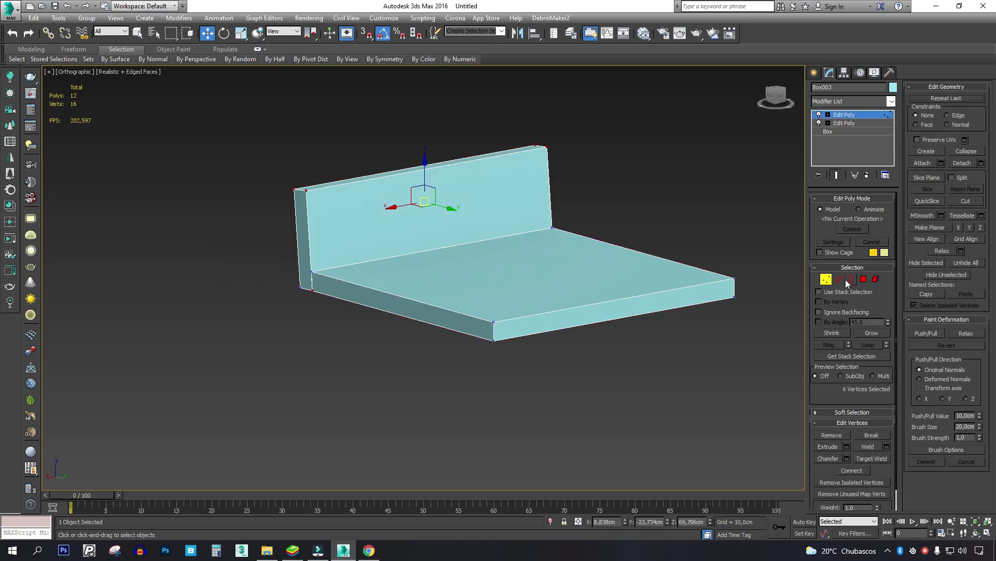
click(839, 279)
scroll(269, 179, down, 2)
key(z)
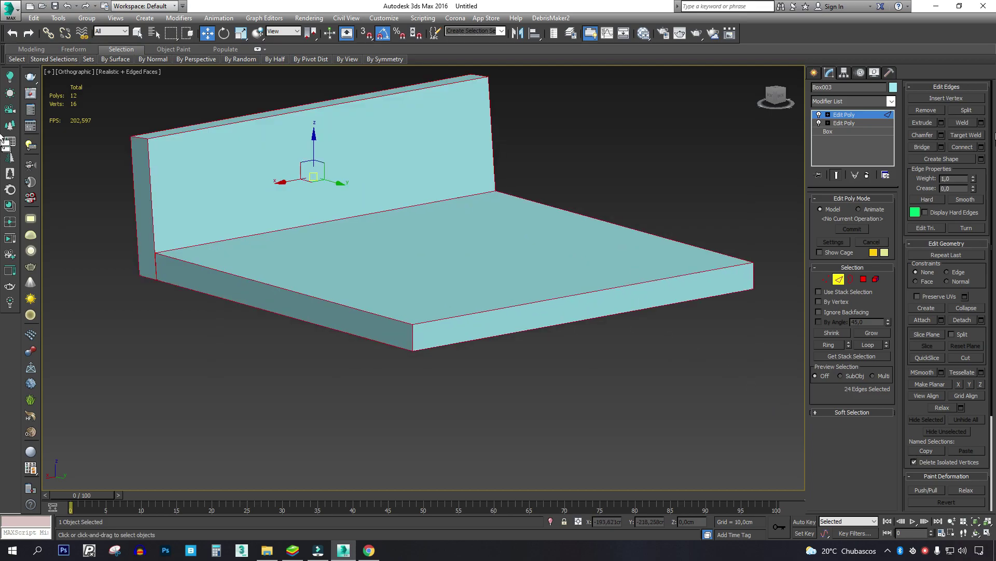
Chamfer the selected seat and backrest edges with a 0,05 cm quad chamfer, one segment and 0,575 tension.
click(942, 135)
scroll(174, 214, up, 2)
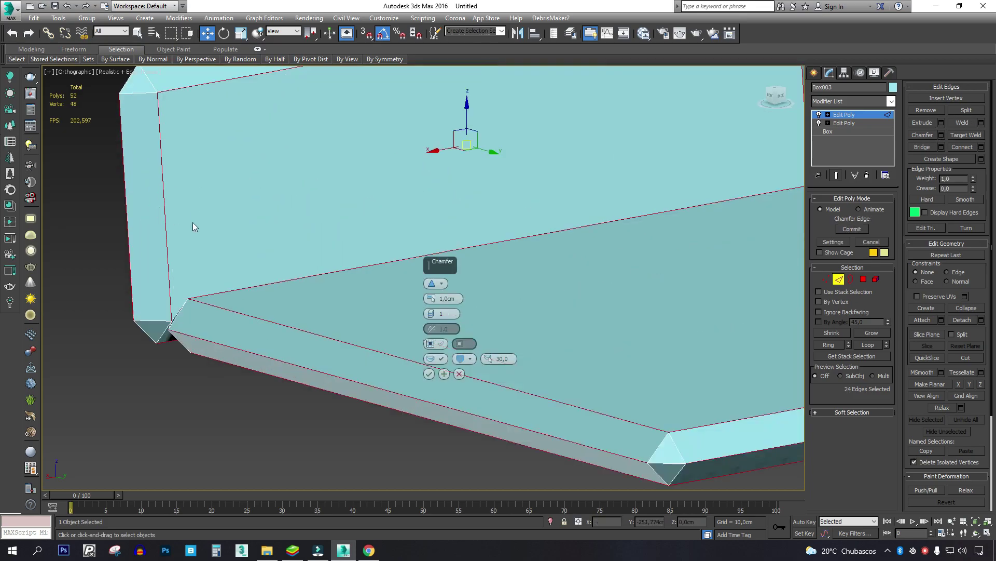
drag(431, 298, 431, 328)
middle_drag(231, 220, 342, 316)
scroll(280, 223, up, 5)
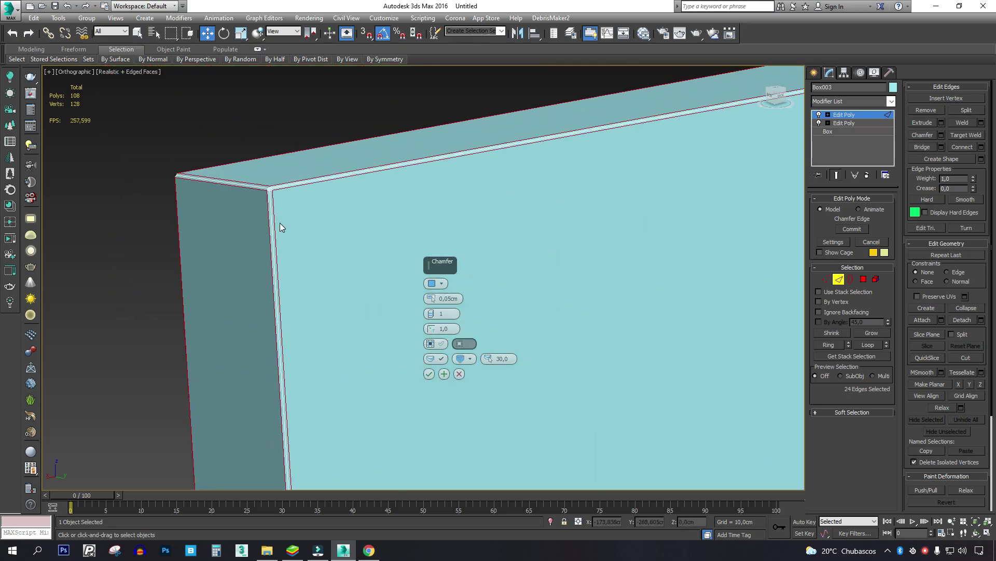
drag(433, 348, 435, 375)
scroll(291, 253, down, 7)
scroll(291, 252, up, 4)
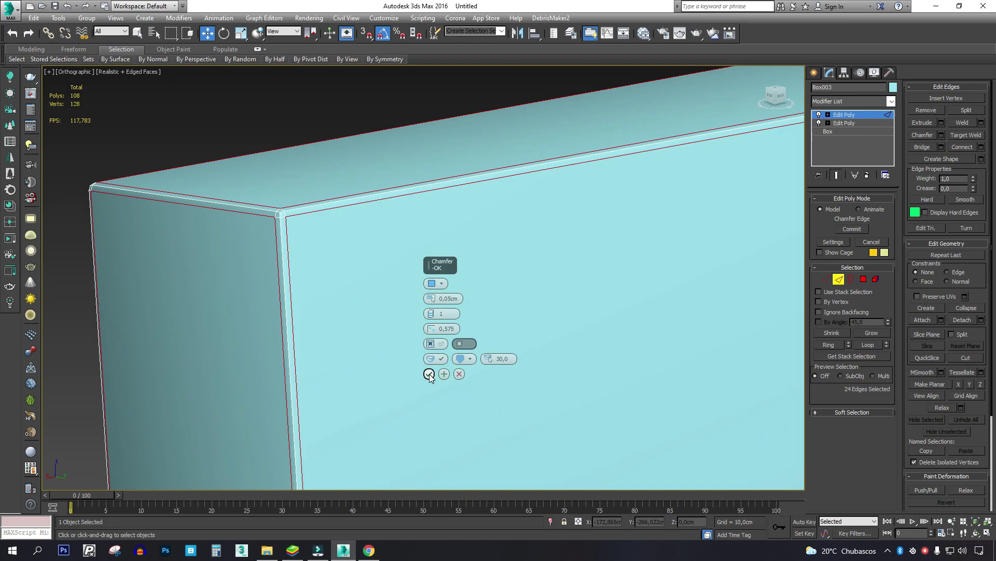
click(429, 374)
scroll(361, 274, down, 6)
click(837, 280)
Examine the chamfered edges and the joint between the seat and the backrest from several angles.
scroll(550, 291, down, 5)
alt+middle_drag(550, 291, 451, 281)
middle_drag(794, 366, 603, 340)
scroll(637, 342, up, 6)
scroll(372, 233, up, 5)
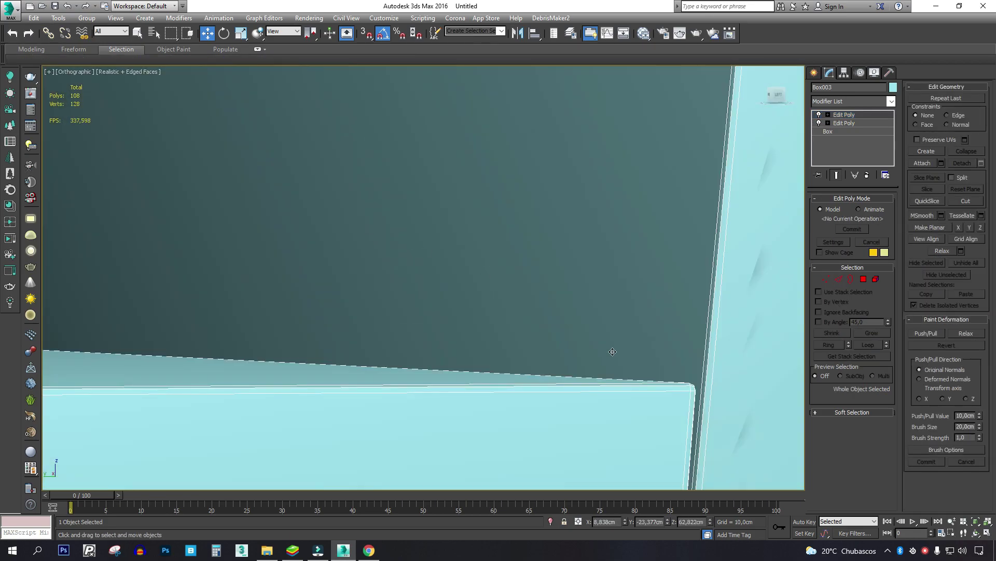
scroll(608, 349, down, 6)
key(f)
key(z)
scroll(563, 289, down, 4)
alt+middle_drag(555, 246, 541, 288)
Turn the combined seat and backrest around in the top view to face the opposite way and reposition it.
key(t)
key(z)
scroll(455, 287, down, 4)
key(e)
drag(464, 323, 553, 358)
scroll(419, 363, down, 4)
key(w)
drag(429, 362, 409, 250)
Create a box for the leg, about 3,1 by 3,1 cm and 12,2 cm high, at the backrest's right part in the top view.
click(849, 159)
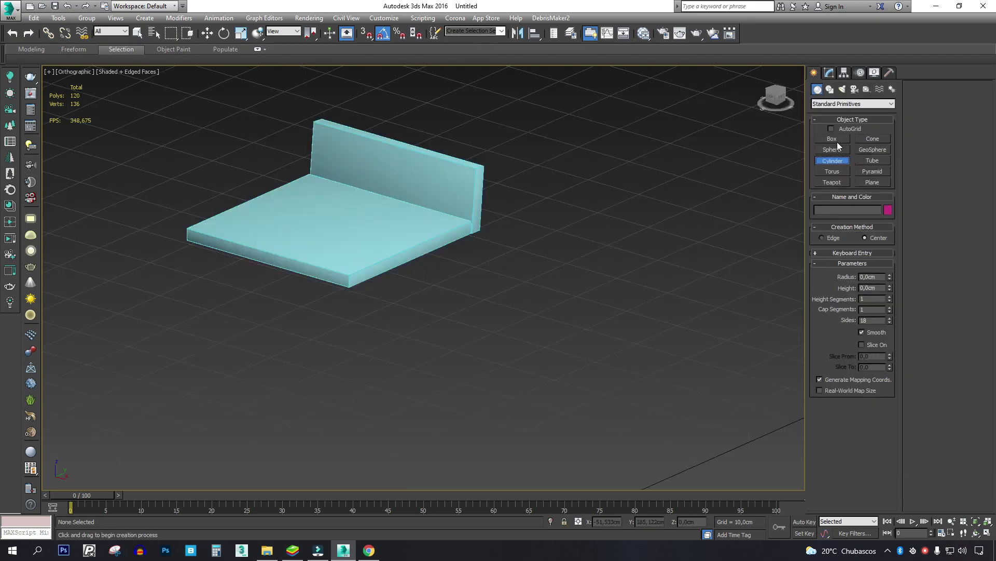
click(837, 142)
key(t)
key(z)
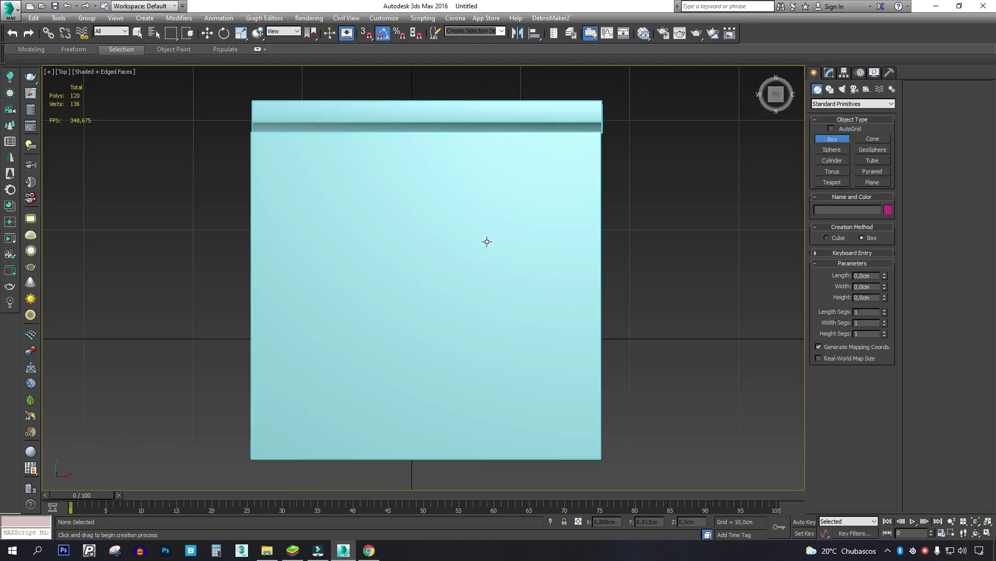
scroll(507, 213, down, 3)
key(F3)
scroll(500, 176, up, 3)
drag(494, 174, 527, 209)
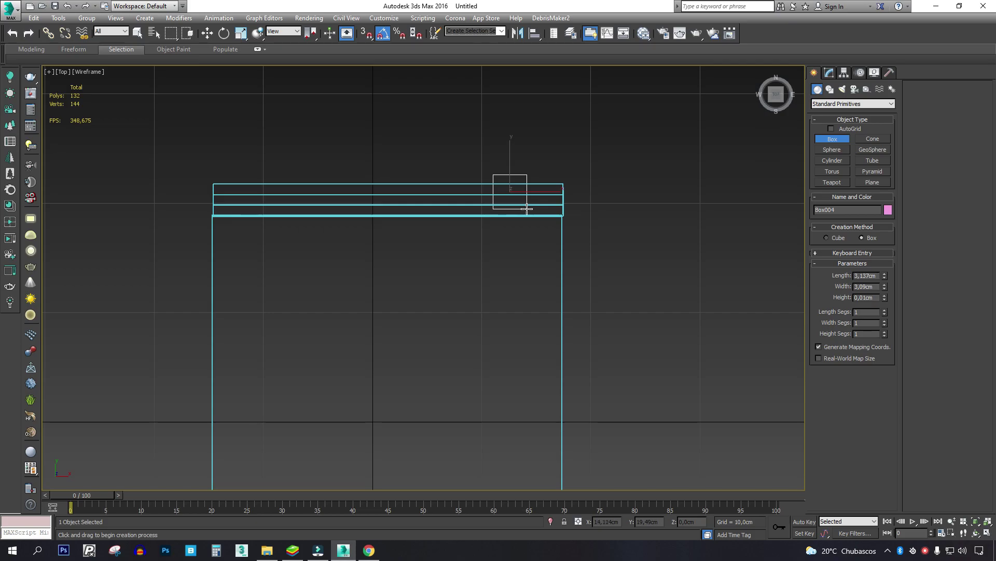
click(516, 77)
key(f)
scroll(636, 185, up, 3)
scroll(504, 274, down, 4)
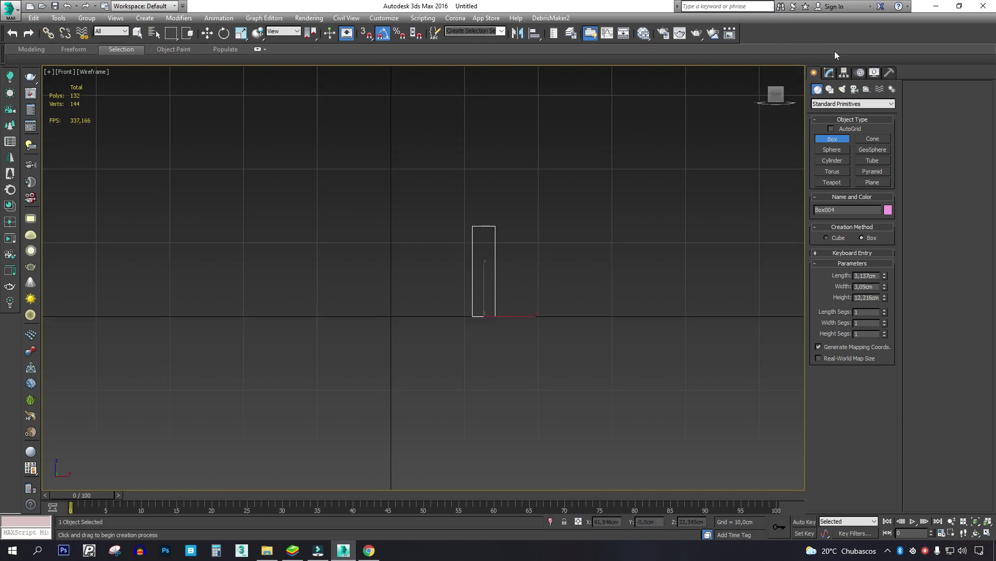
Add an Edit Poly modifier to the leg box and raise its top vertices to a height of about 67,4 cm.
click(830, 73)
middle_drag(669, 172, 614, 257)
click(890, 103)
key(e)
click(842, 139)
key(1)
scroll(548, 327, down, 2)
drag(535, 288, 475, 167)
scroll(454, 319, down, 4)
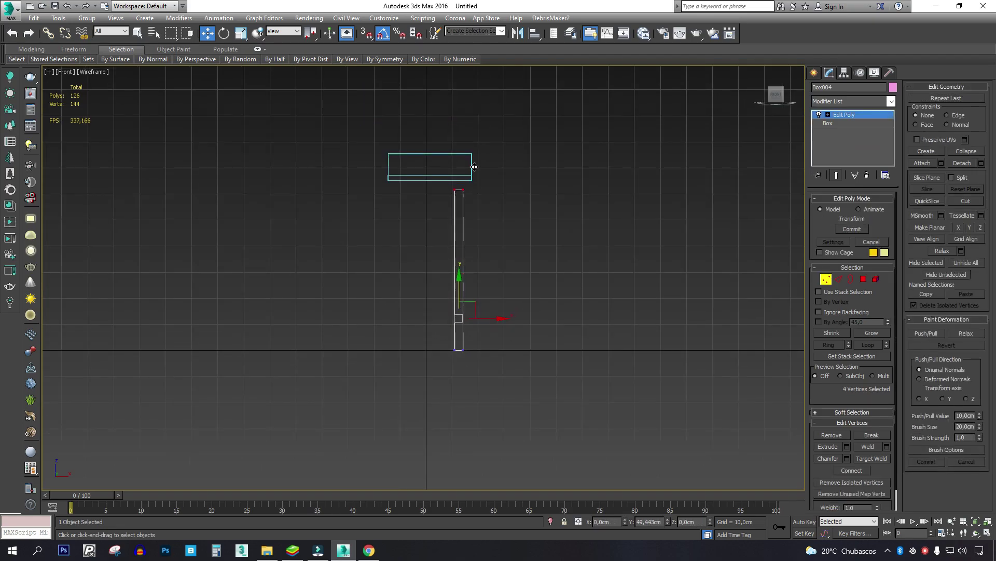
In the right view, connect the leg's four vertical edges with one loop near the top, at about 60,4 cm height.
drag(783, 97, 753, 104)
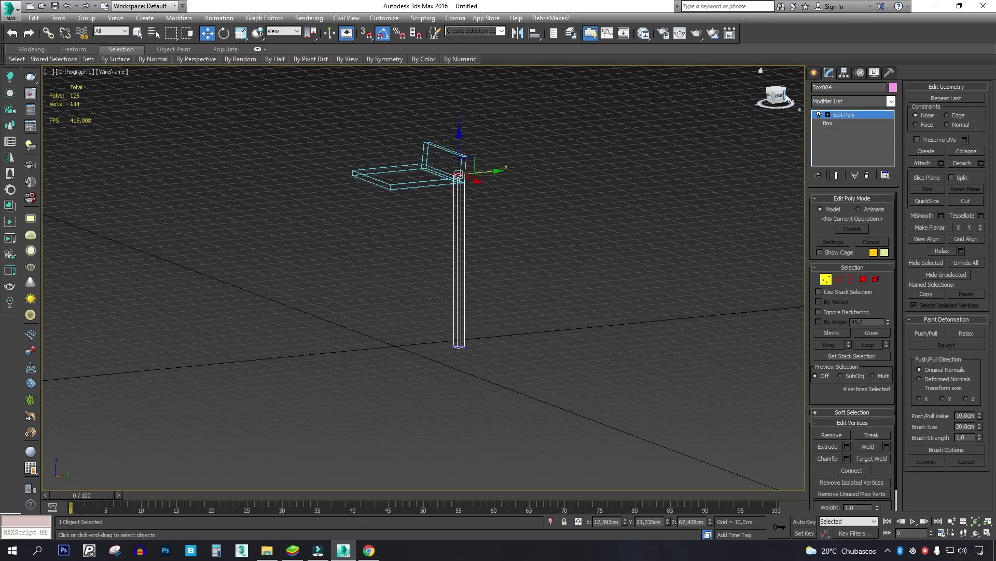
click(779, 97)
scroll(446, 168, up, 5)
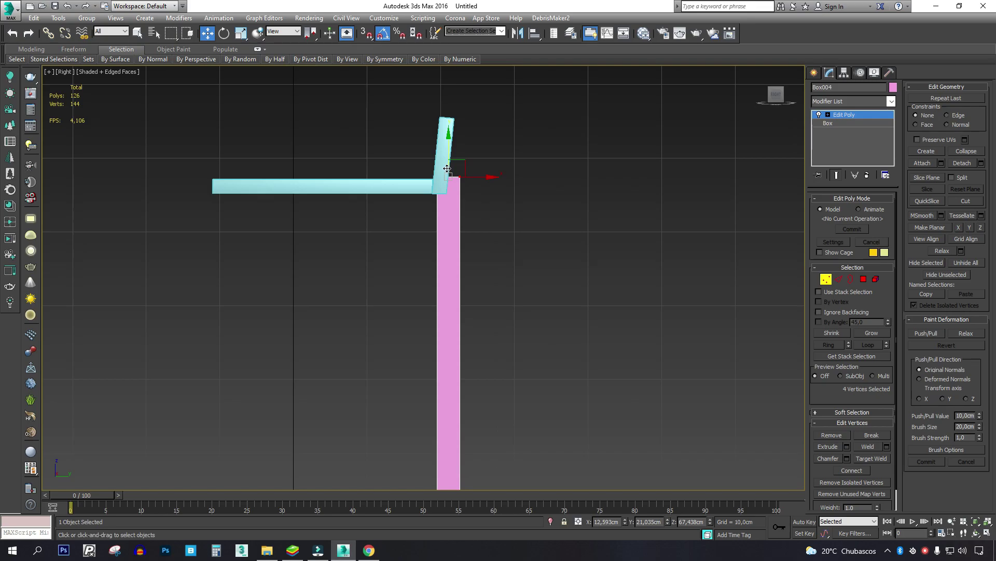
key(2)
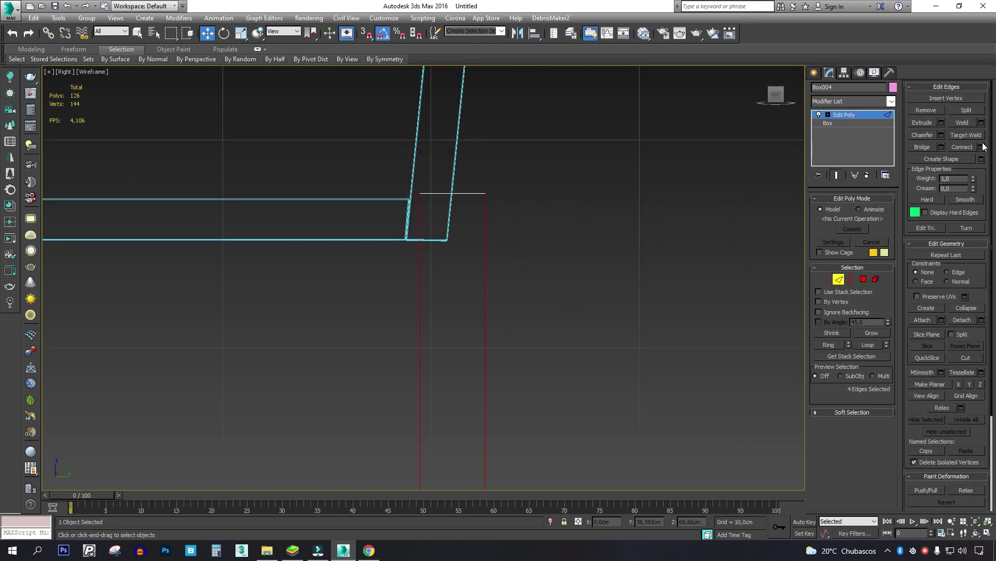
click(981, 147)
scroll(439, 312, down, 5)
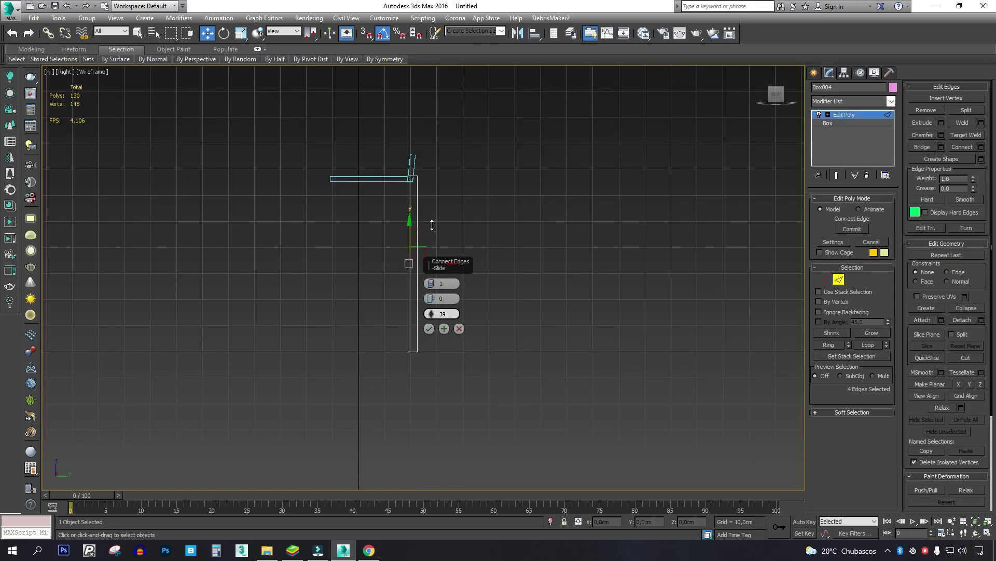
click(429, 327)
scroll(397, 145, up, 6)
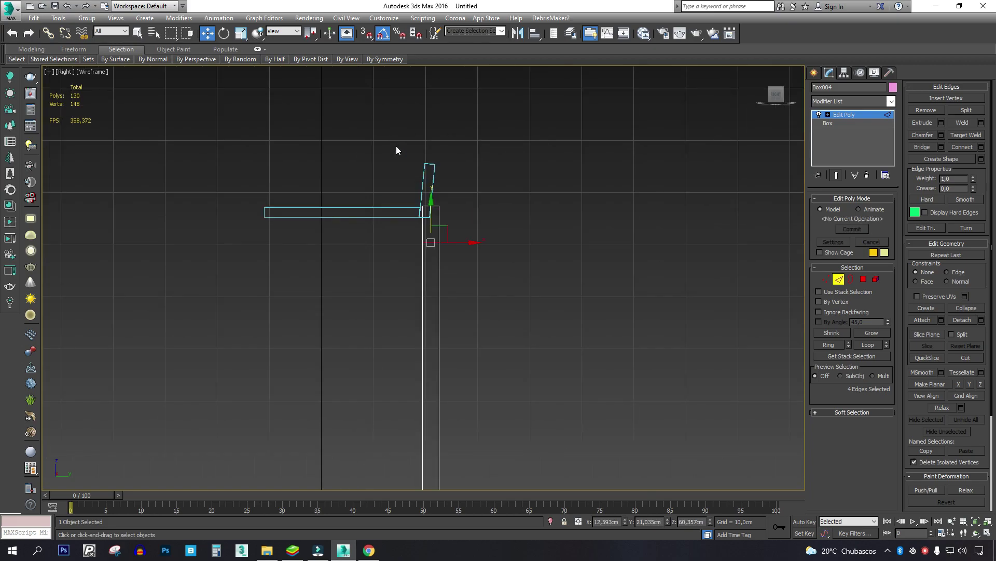
Connect the leg's six crosswise edges with one lengthwise segment, sliding it 46 toward the leg's outer side.
key(1)
click(430, 187)
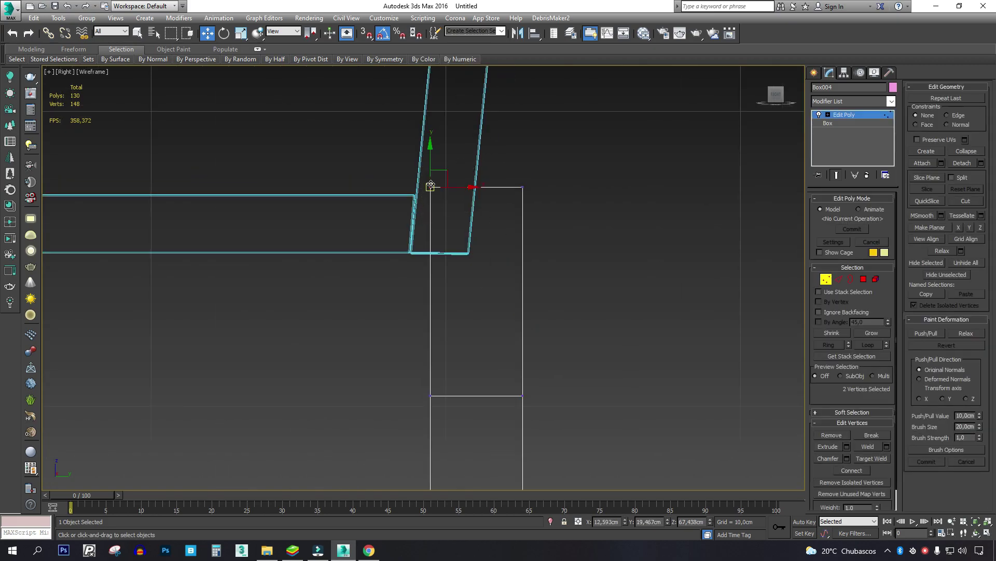
key(2)
drag(488, 155, 484, 217)
click(830, 345)
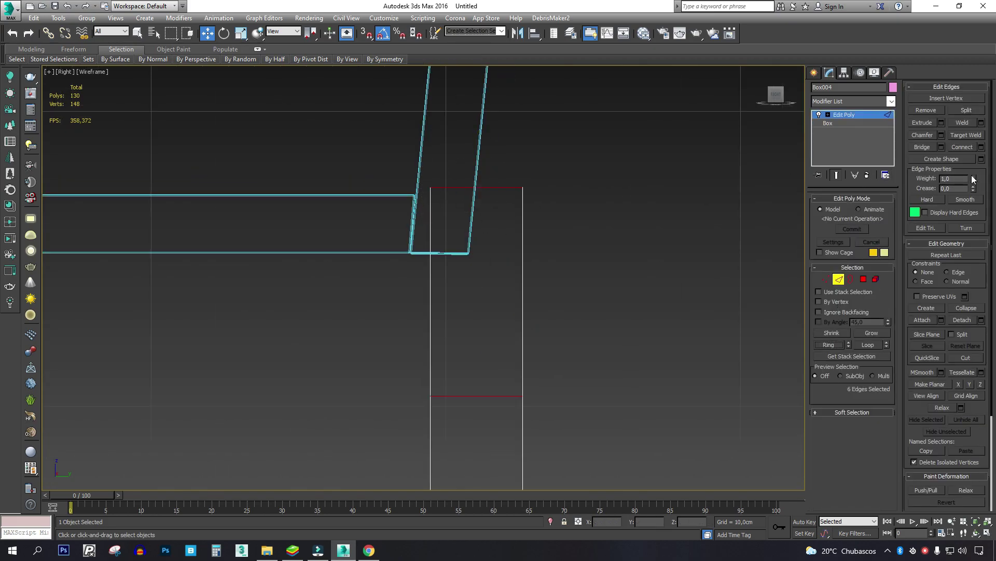
click(981, 147)
drag(431, 314, 418, 378)
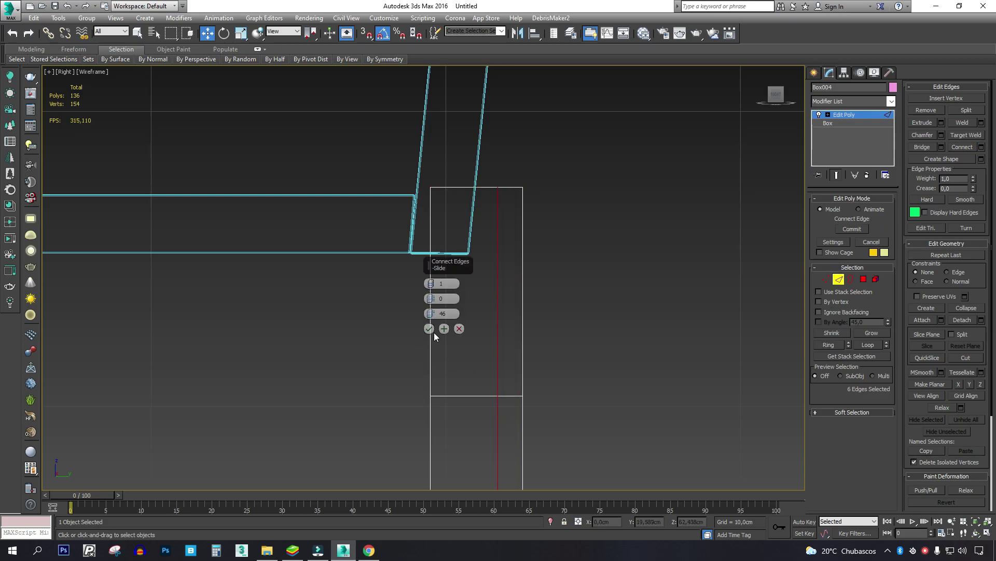
click(429, 329)
Lower the leg's seat-side top vertices to slope the upper end toward the backrest's bottom.
key(1)
drag(431, 159, 445, 258)
key(1)
Shift the leg about 1,3 cm away from the seat and raise its sloped top vertices slightly.
scroll(478, 242, down, 6)
middle_drag(487, 459, 465, 362)
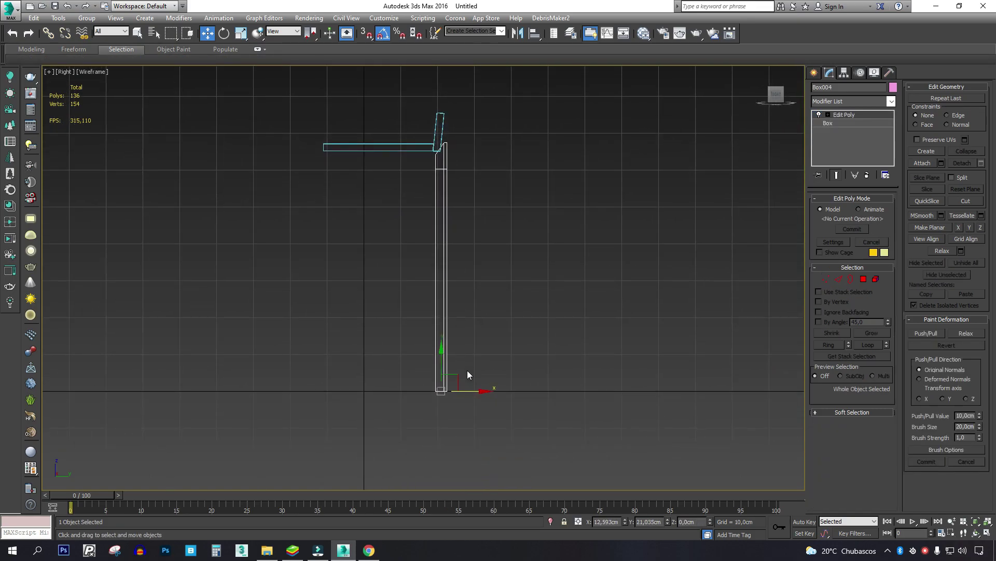
drag(468, 392, 472, 392)
key(1)
scroll(457, 125, up, 4)
scroll(397, 250, up, 3)
drag(460, 137, 460, 92)
scroll(448, 176, down, 3)
key(1)
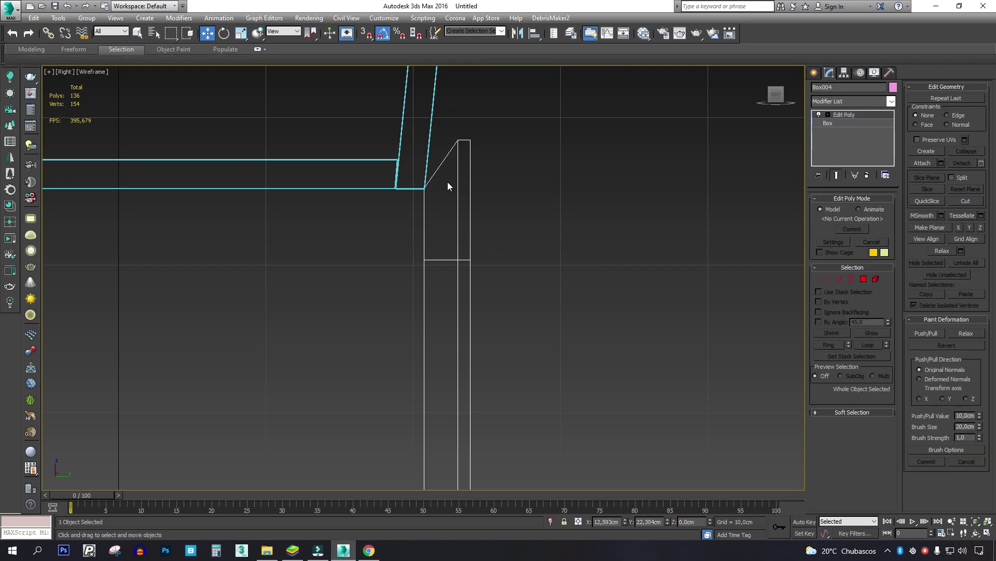
Tilt the leg so its foot splays outward behind the chair, and move its top back beside the backrest's lower corner.
scroll(448, 181, down, 4)
key(e)
drag(472, 401, 513, 400)
key(w)
click(472, 439)
key(e)
key(w)
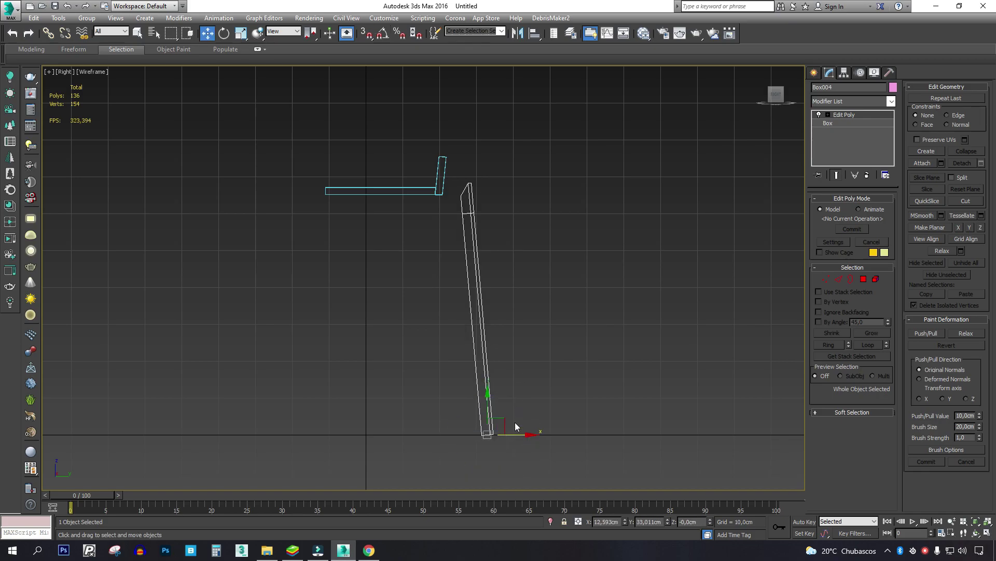
key(e)
drag(515, 405, 495, 434)
key(w)
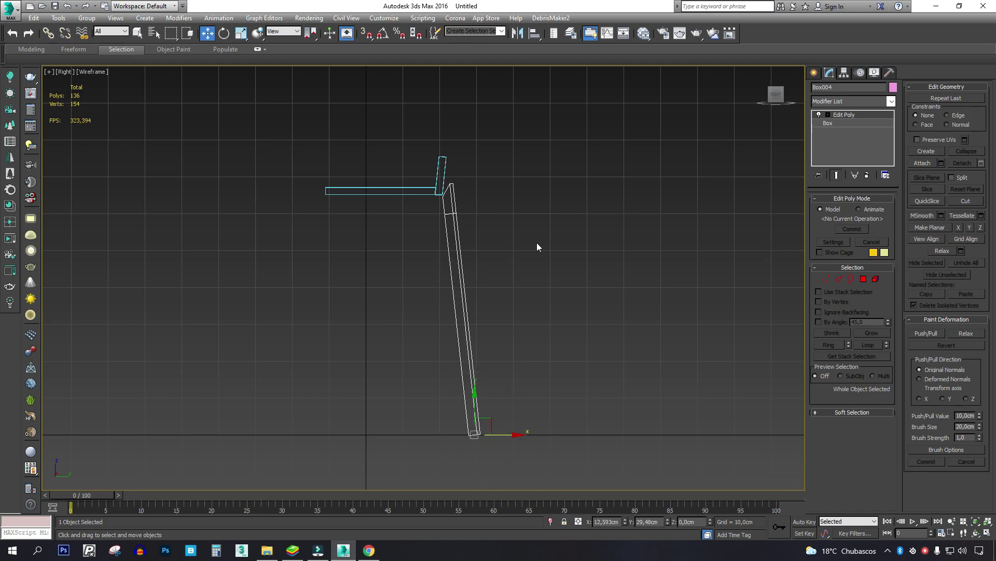
Move the two seat-side vertices of the leg's slope onto the backrest's lower rear corner.
scroll(443, 179, up, 5)
key(1)
scroll(434, 261, up, 3)
drag(460, 225, 444, 275)
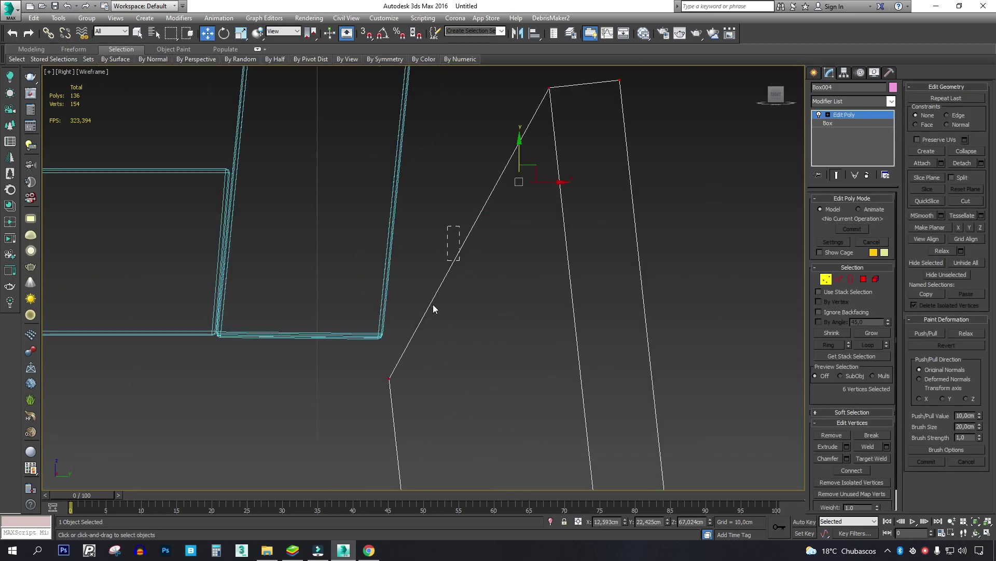
drag(400, 363, 387, 331)
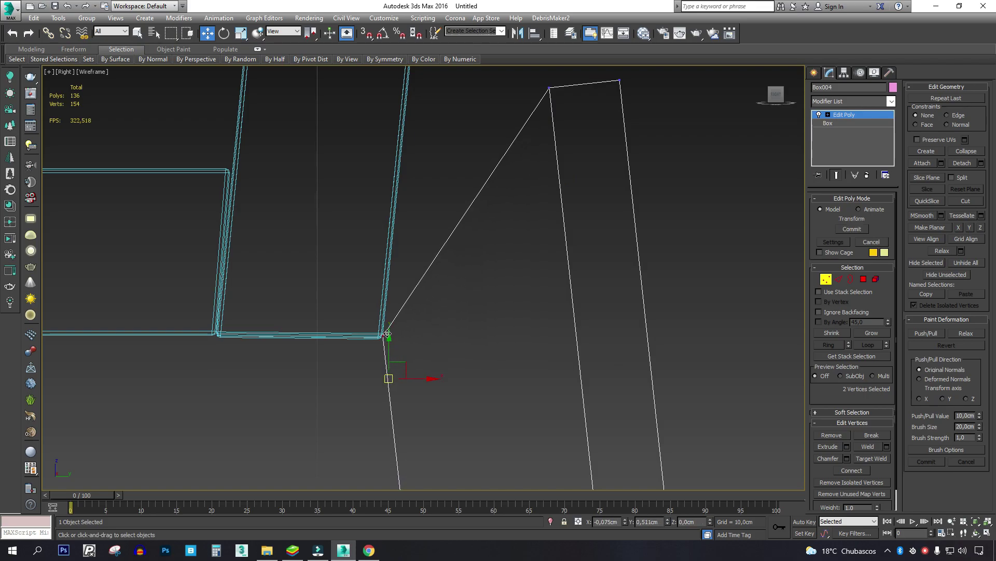
Move the leg's four topmost vertices up against the backrest's rear face, to a height of about 71,9 cm.
middle_drag(571, 129, 550, 248)
scroll(566, 175, down, 3)
middle_drag(566, 175, 520, 291)
drag(519, 291, 465, 150)
scroll(465, 150, down, 4)
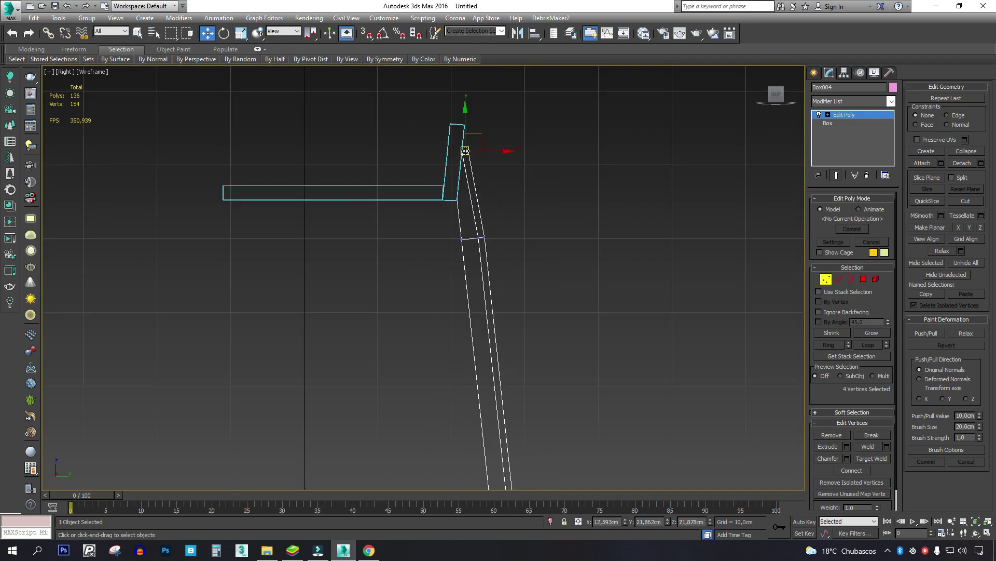
middle_drag(486, 227, 485, 238)
Adjust the vertices at the leg's bend just below the backrest to refine its side profile.
scroll(485, 239, up, 5)
drag(497, 238, 466, 289)
scroll(473, 270, up, 3)
drag(471, 254, 456, 279)
scroll(452, 252, down, 5)
scroll(447, 225, up, 2)
scroll(461, 281, up, 5)
Adjust the individual vertices at the leg's foot to bring its underside closer to level.
scroll(448, 255, down, 9)
middle_drag(475, 350, 426, 165)
scroll(434, 378, up, 6)
drag(471, 402, 418, 428)
drag(340, 444, 315, 459)
middle_drag(329, 444, 331, 402)
drag(332, 376, 332, 376)
scroll(419, 391, up, 3)
Flatten all six foot vertices by scaling them vertically, and lower them onto the ground line.
drag(482, 338, 214, 420)
key(r)
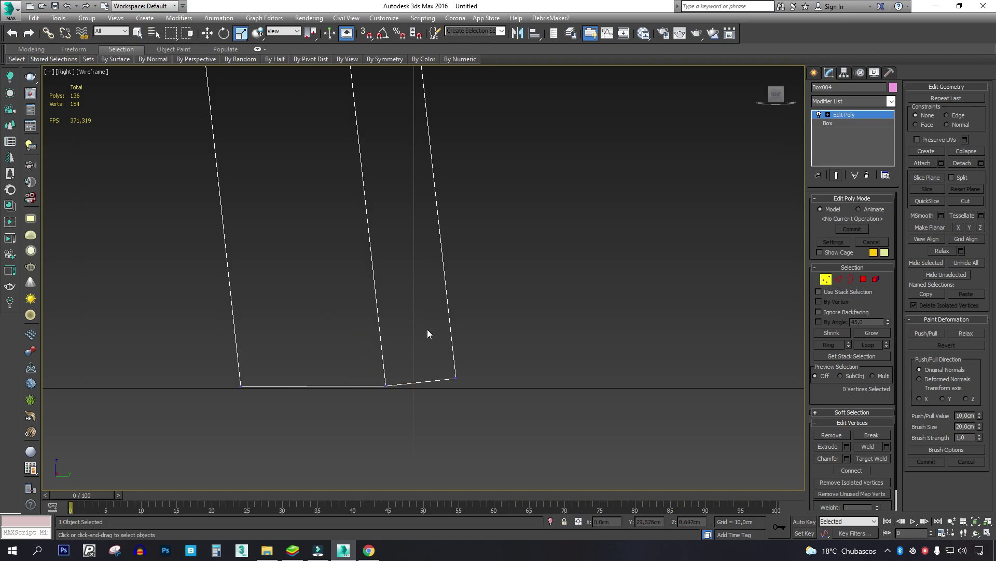
drag(365, 336, 362, 499)
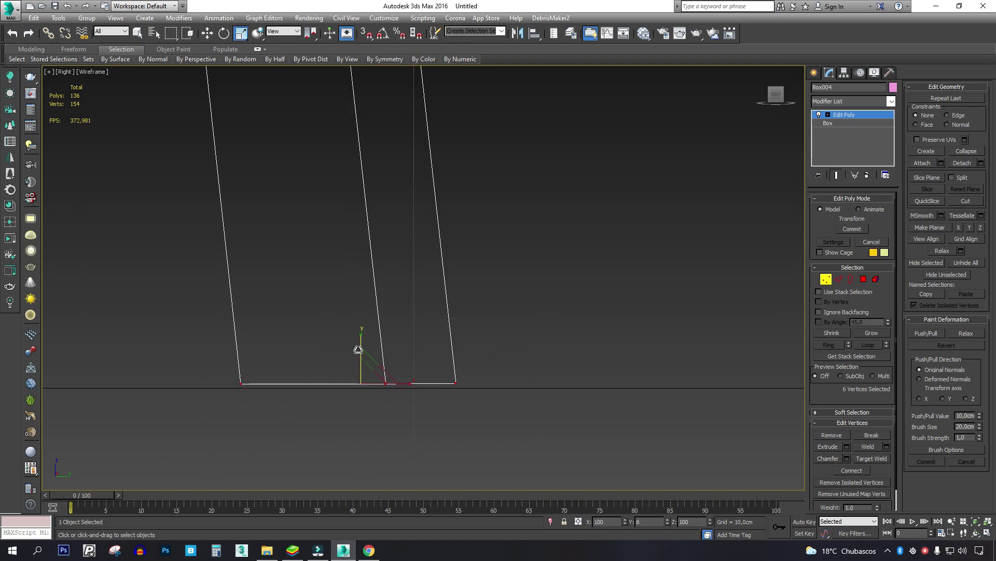
key(w)
drag(362, 360, 362, 362)
scroll(419, 386, down, 10)
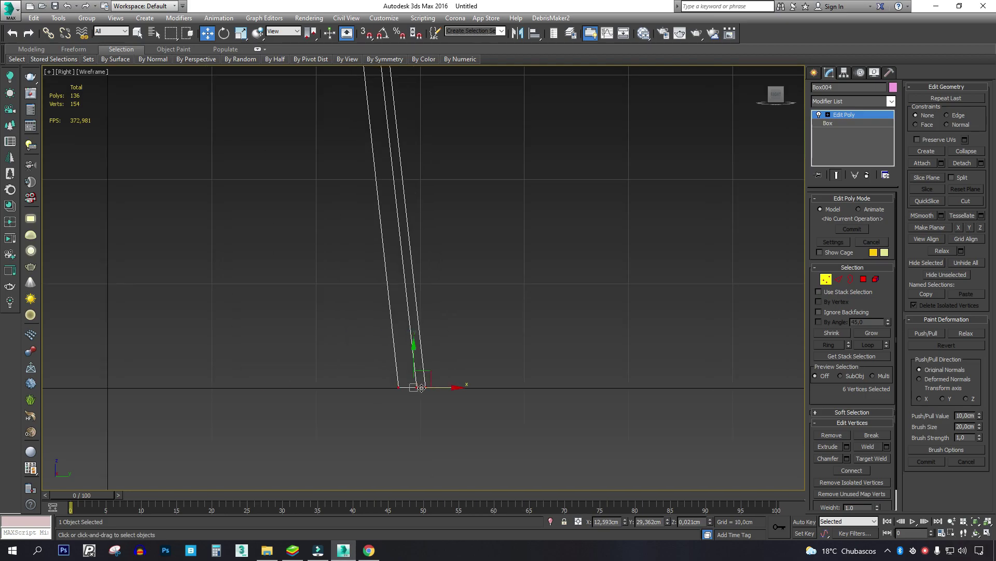
Examine the leg's shape and its joint with the backrest in the shaded view.
scroll(382, 129, up, 3)
middle_drag(382, 128, 380, 198)
scroll(381, 195, up, 6)
key(F3)
scroll(412, 187, down, 6)
alt+middle_drag(442, 248, 347, 258)
scroll(475, 204, up, 2)
scroll(475, 204, down, 6)
key(z)
In the top view, move the nine vertices on the leg's left side inward to narrow the leg slightly.
key(t)
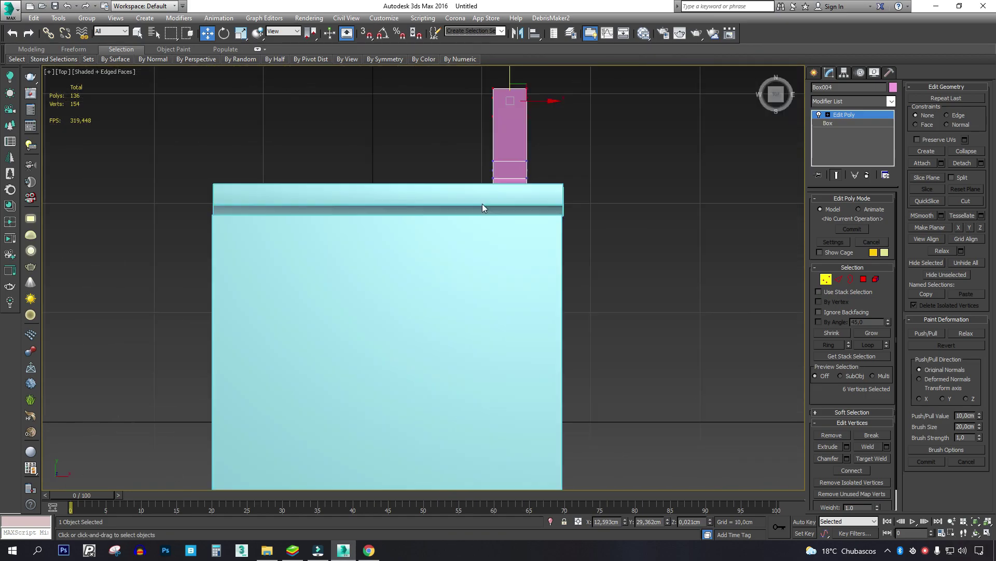
key(F3)
scroll(503, 217, down, 4)
scroll(373, 176, down, 4)
drag(288, 136, 418, 447)
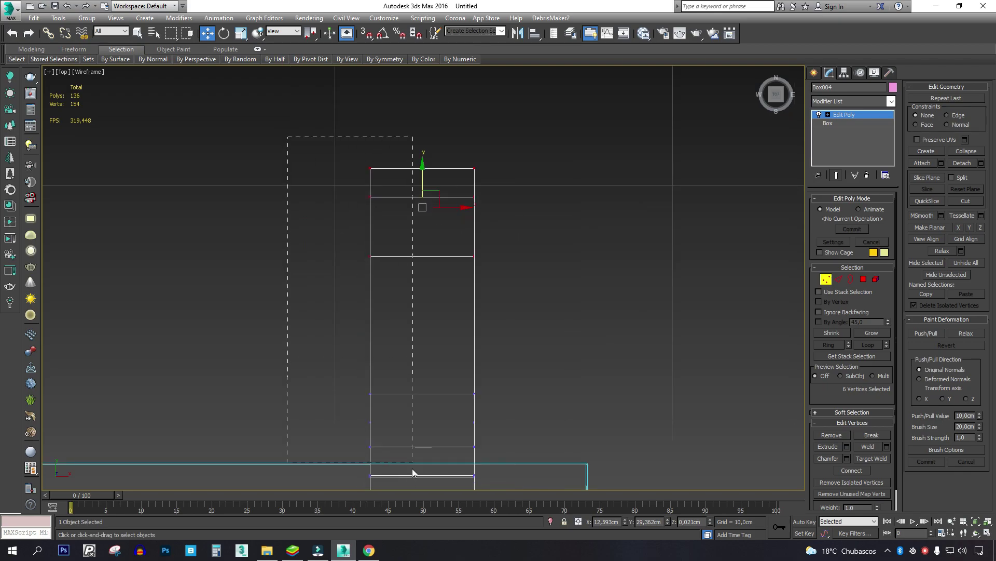
scroll(400, 413, down, 4)
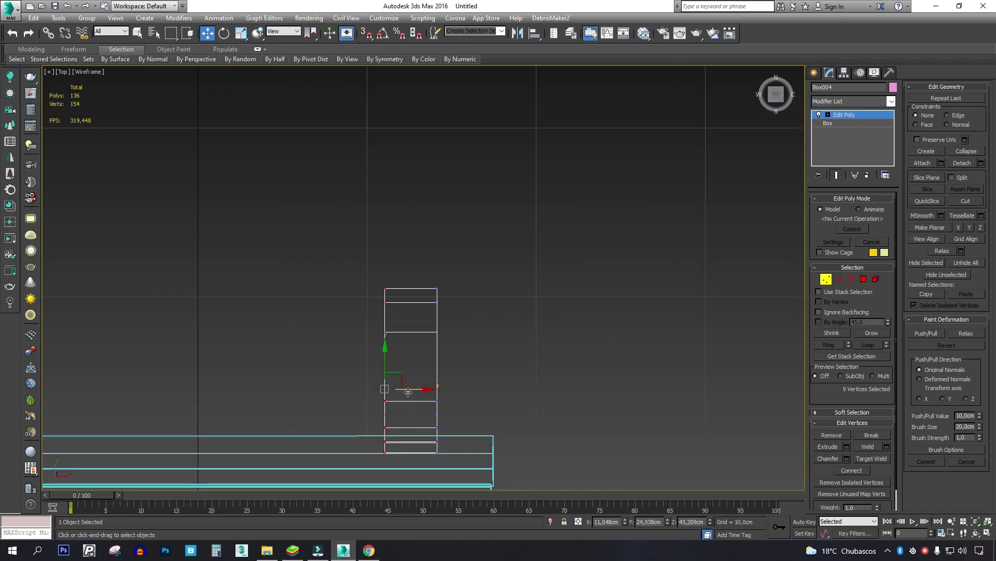
mouse_move(345, 396)
alt+middle_down()
mouse_move(484, 371)
mouse_move(437, 294)
alt+middle_up()
key(F3)
alt+middle_drag(358, 311, 436, 280)
scroll(410, 175, up, 5)
key(1)
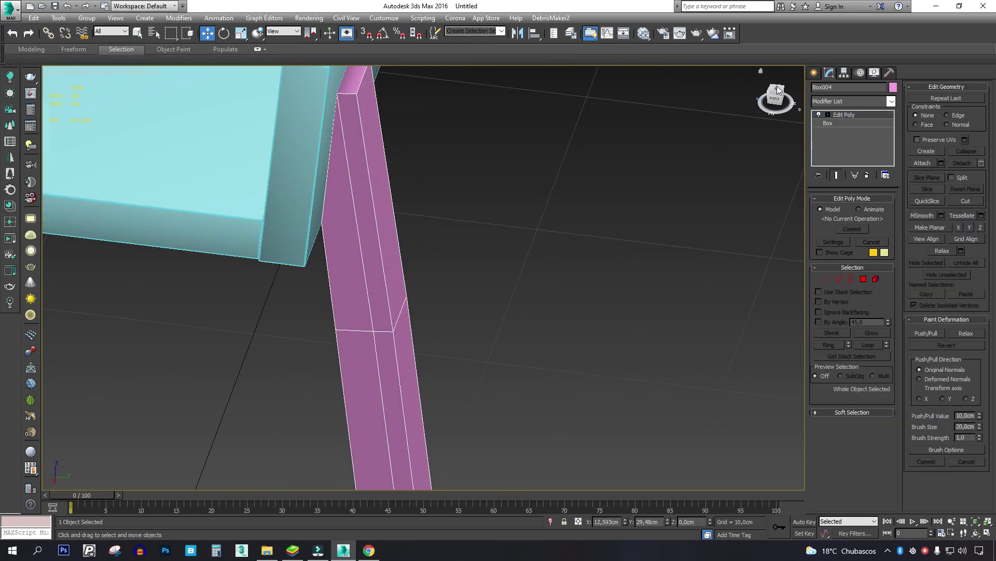
Try a TurboSmooth modifier on the leg and delete it from the stack.
click(891, 101)
scroll(858, 363, down, 5)
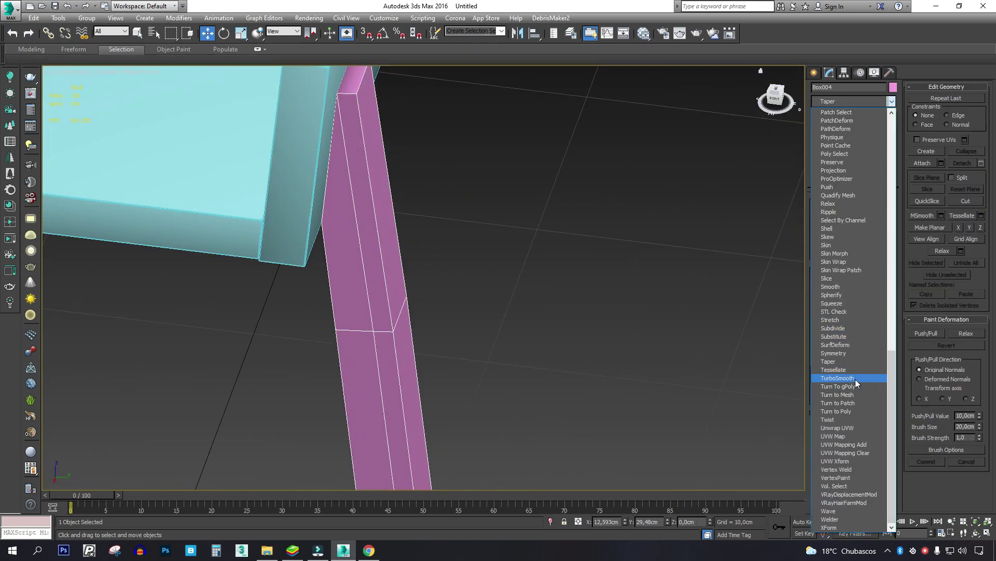
click(856, 379)
scroll(548, 201, down, 6)
key(F4)
middle_drag(574, 323, 500, 170)
right_click(858, 109)
click(883, 130)
right_click(859, 112)
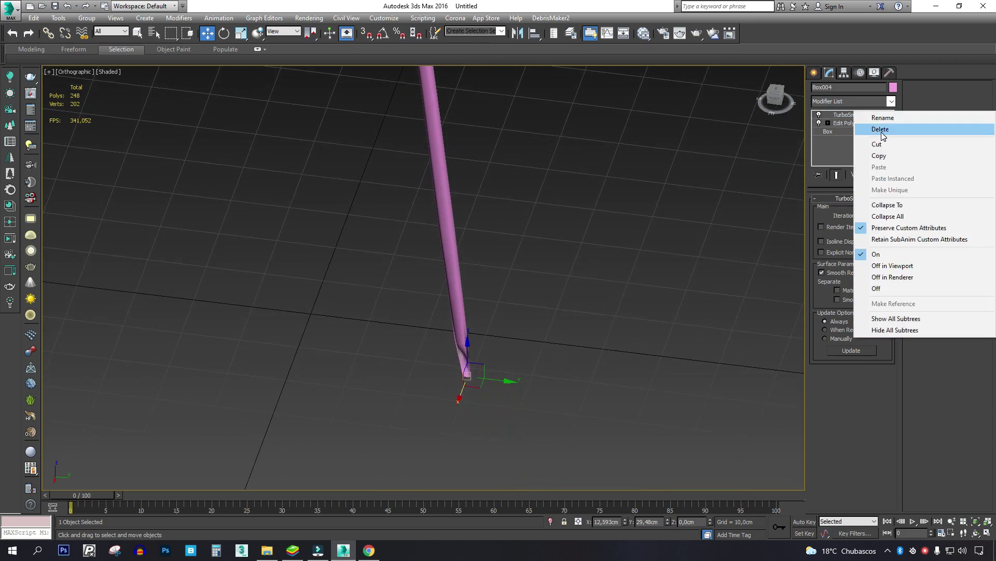
click(851, 129)
Add a second Edit Poly modifier to the leg and delete the two polygons on the underside of its foot.
scroll(474, 380, up, 4)
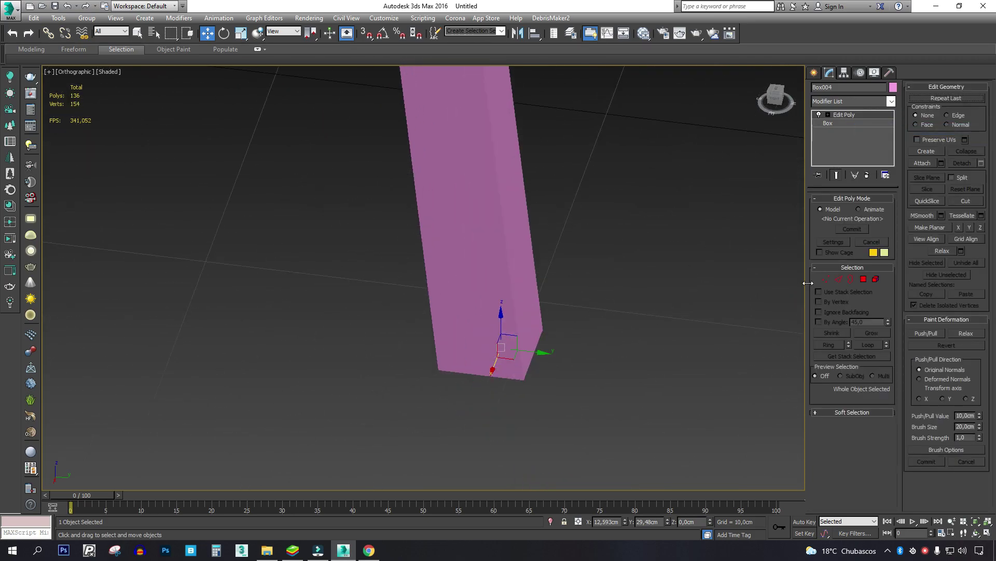
click(864, 279)
drag(663, 246, 345, 423)
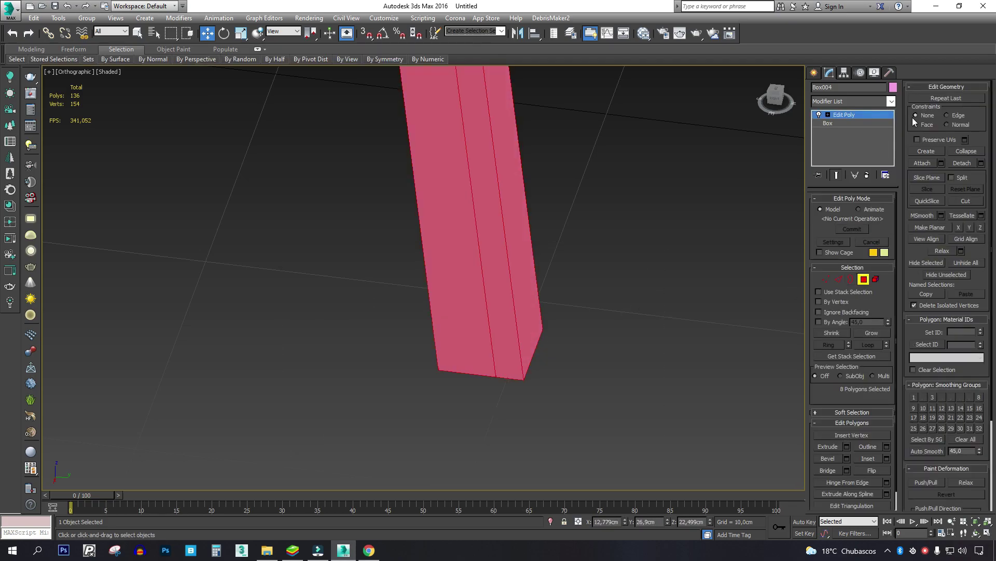
click(892, 101)
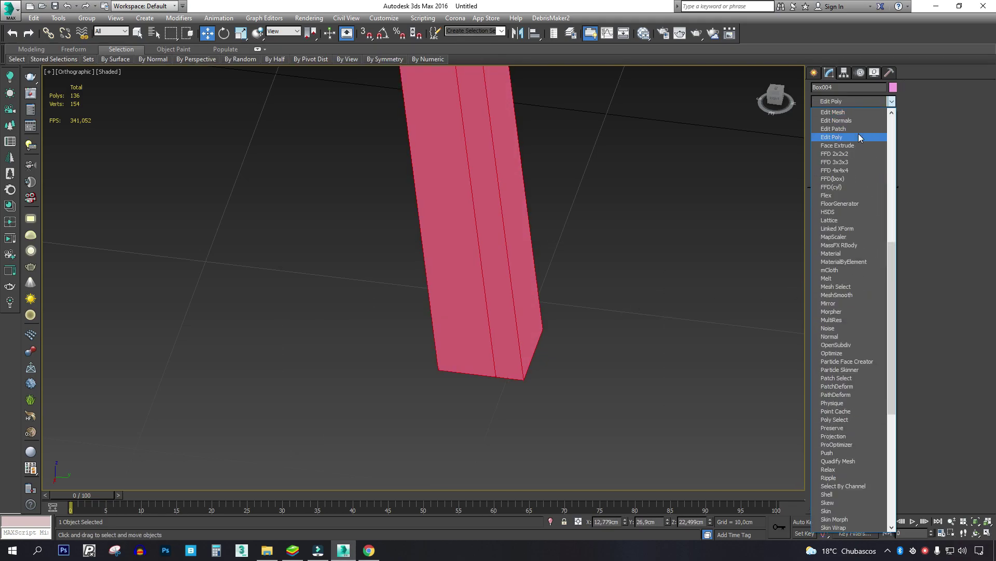
click(855, 137)
alt+drag(425, 152, 391, 154)
middle_drag(524, 274, 525, 344)
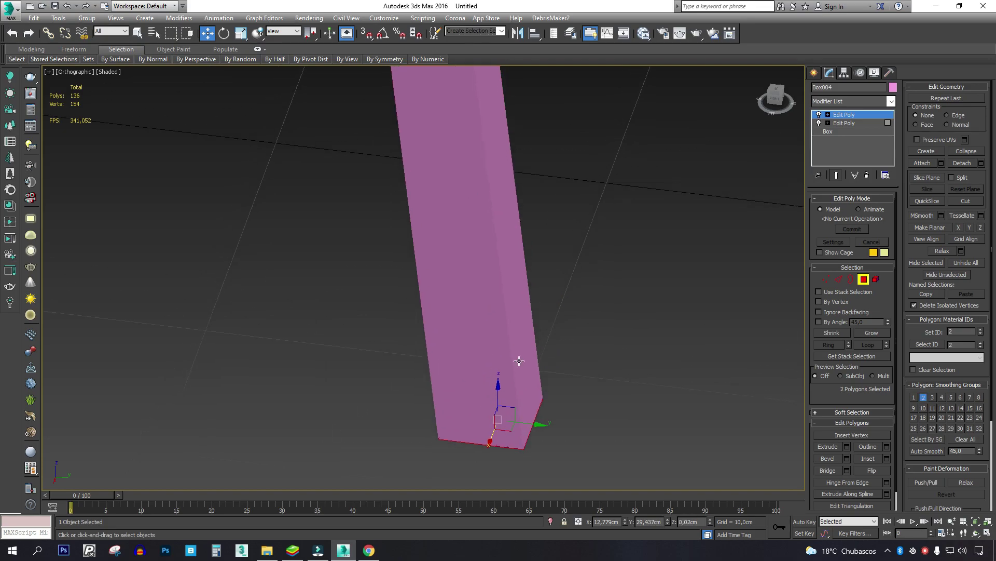
key(Delete)
Connect the ring of long edges at the leg's top with 5 segments, adding edge lines down the leg.
scroll(512, 423, down, 6)
middle_drag(510, 151, 516, 324)
key(F3)
scroll(478, 244, up, 5)
scroll(505, 338, up, 5)
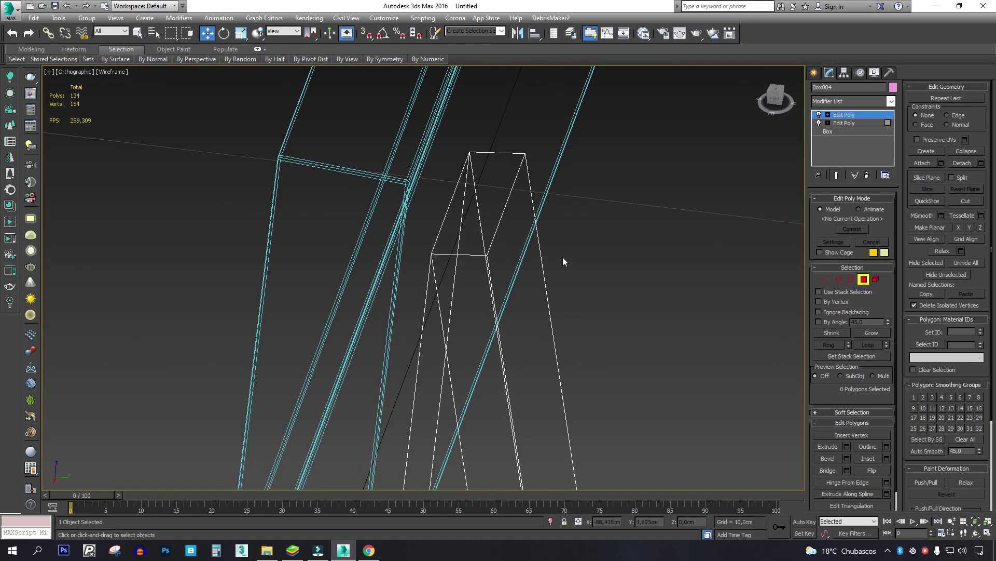
key(F3)
key(2)
click(499, 218)
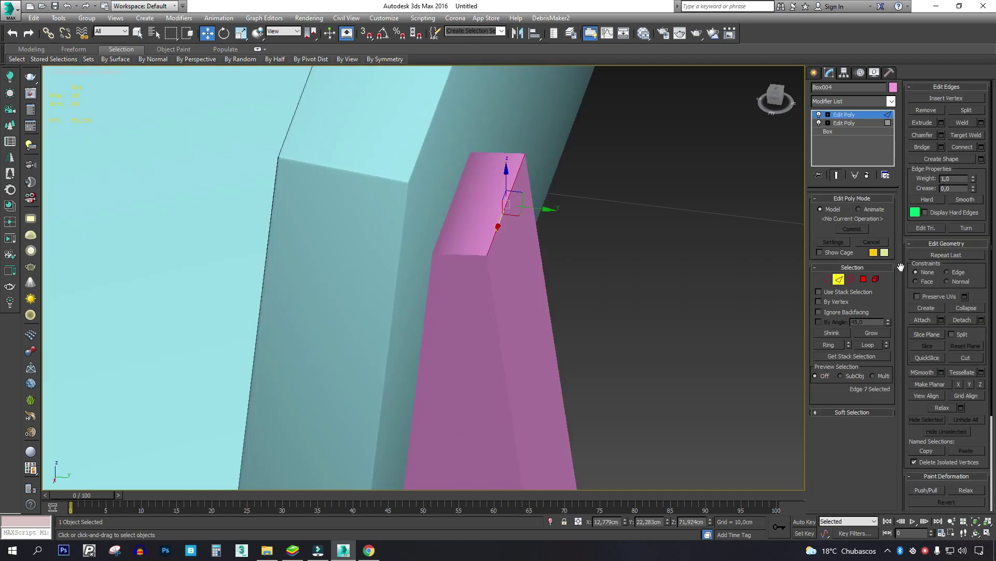
click(983, 147)
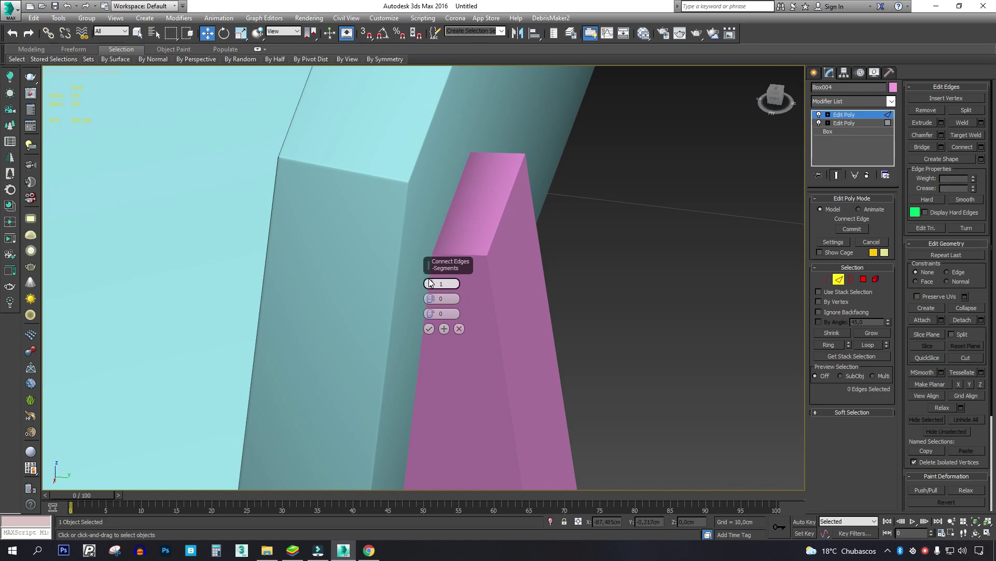
drag(429, 282, 431, 262)
click(430, 328)
scroll(562, 337, down, 5)
scroll(524, 231, up, 4)
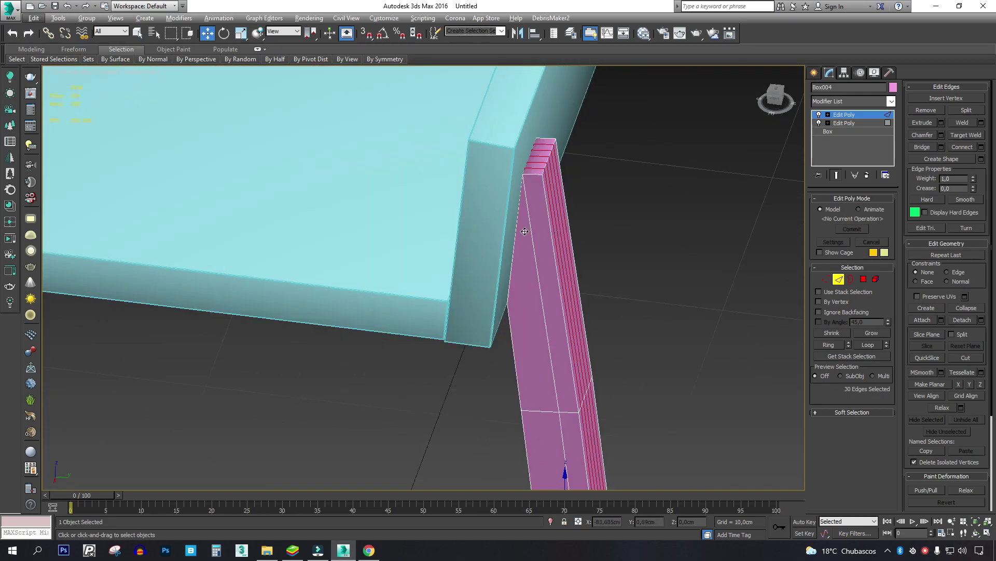
Connect the edges on the leg's inner side beside the backrest with 3 segments.
click(518, 220)
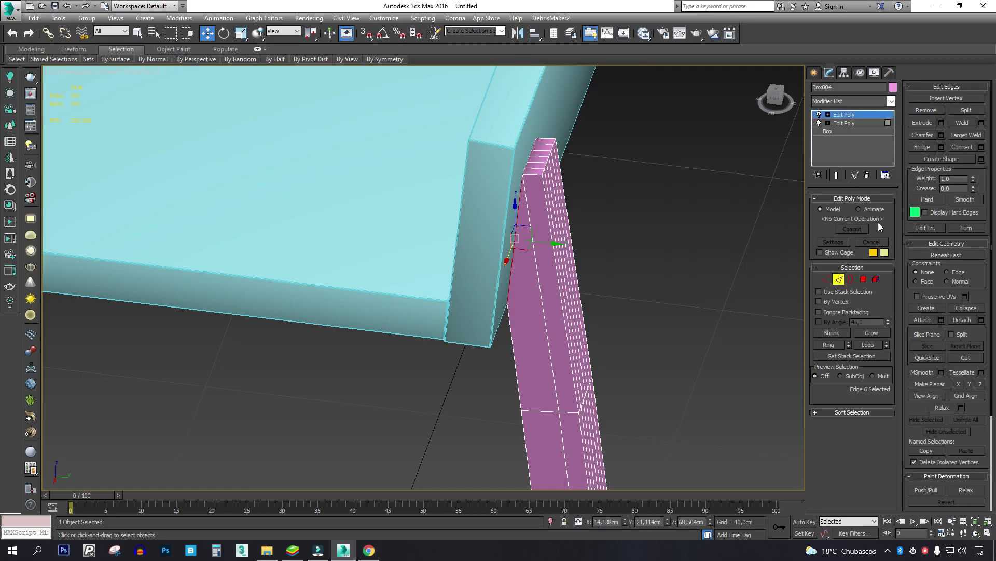
click(982, 147)
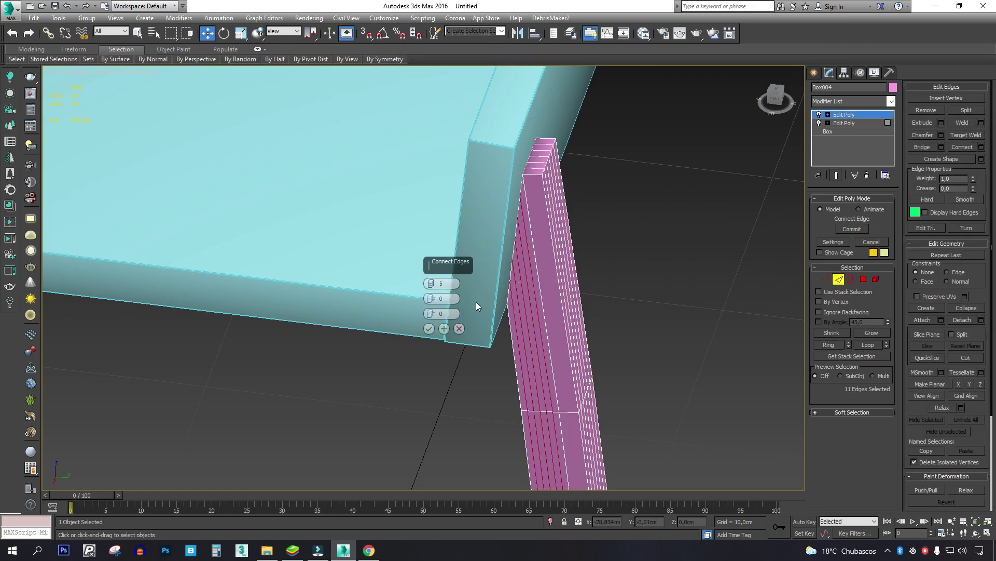
scroll(476, 301, up, 3)
drag(430, 283, 430, 284)
click(429, 329)
Connect the ring of short edges at the leg's top with 1 segment and leave edge editing.
alt+middle_drag(597, 136, 563, 149)
click(597, 188)
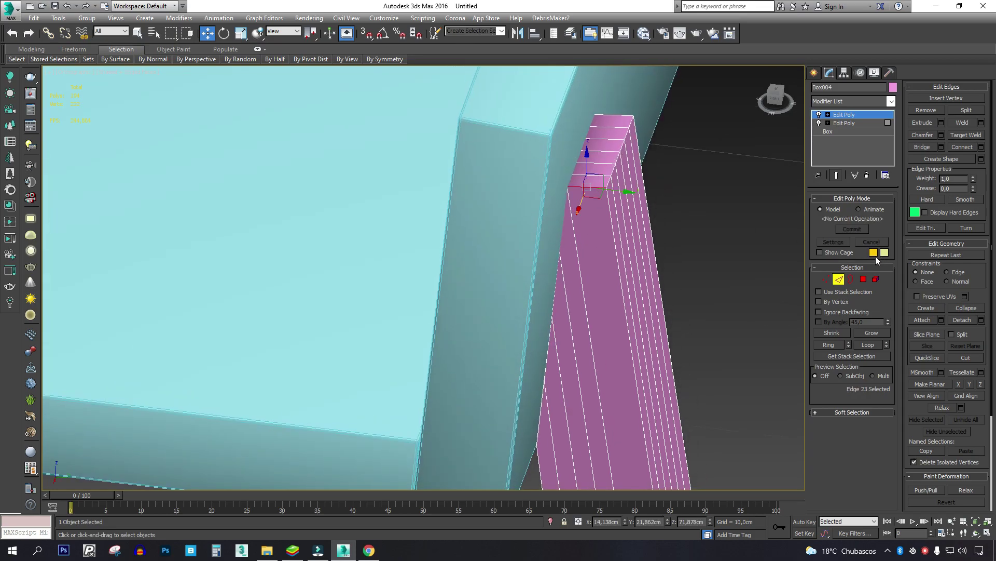
click(830, 346)
click(981, 147)
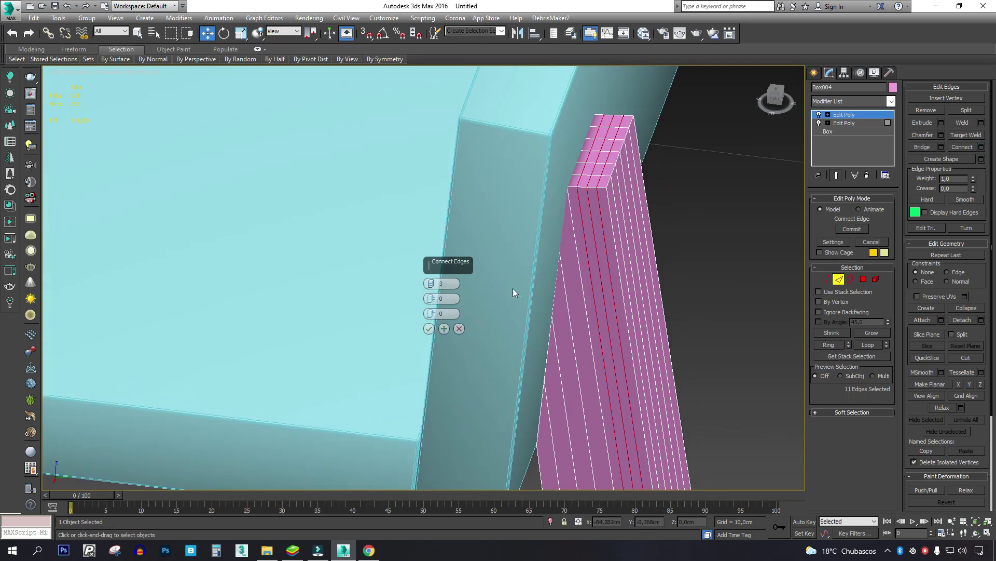
click(433, 286)
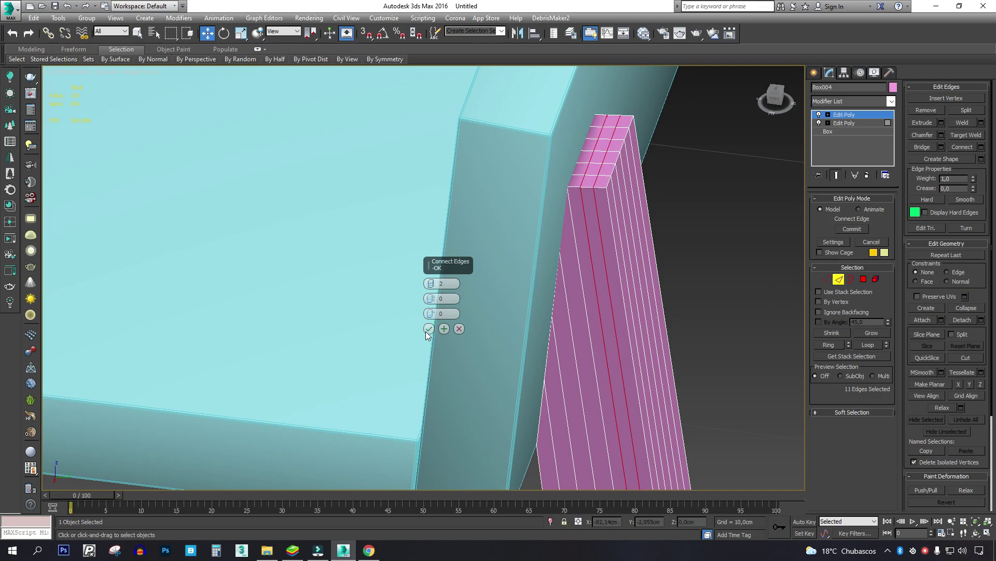
click(431, 286)
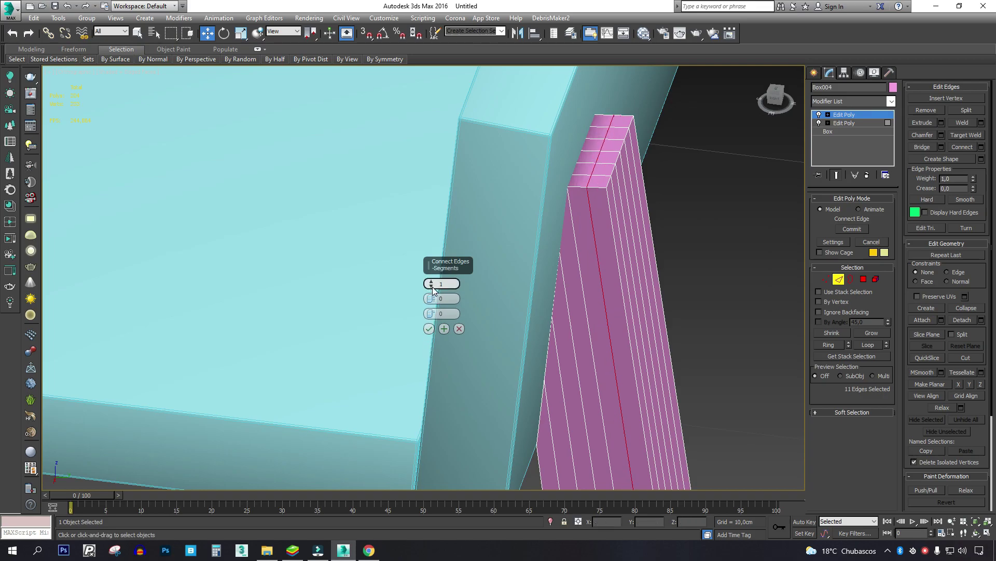
scroll(469, 288, down, 2)
click(428, 328)
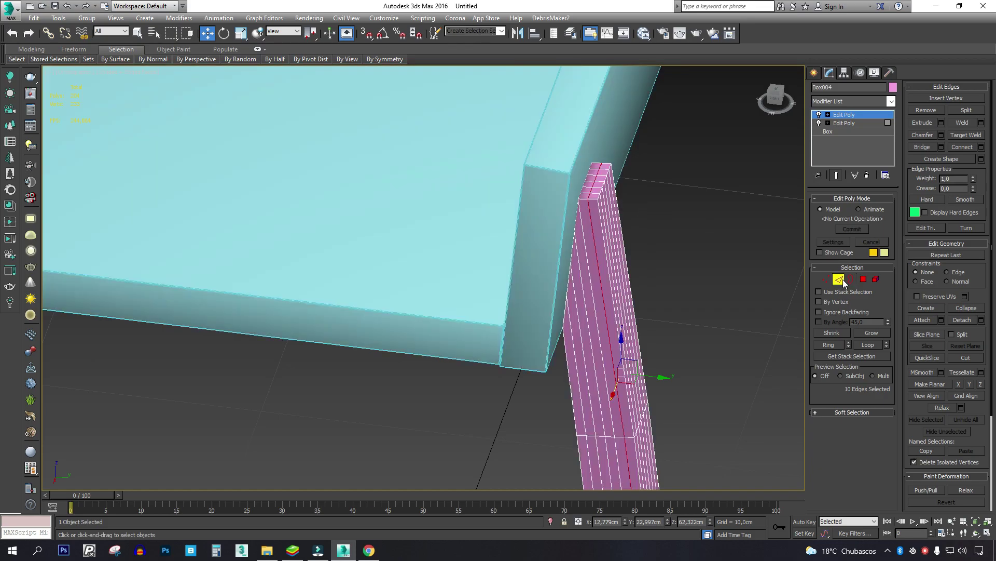
click(839, 279)
Try TurboSmooth on the subdivided leg, check its shape beside the backrest, and delete the modifier.
alt+middle_drag(647, 195, 639, 83)
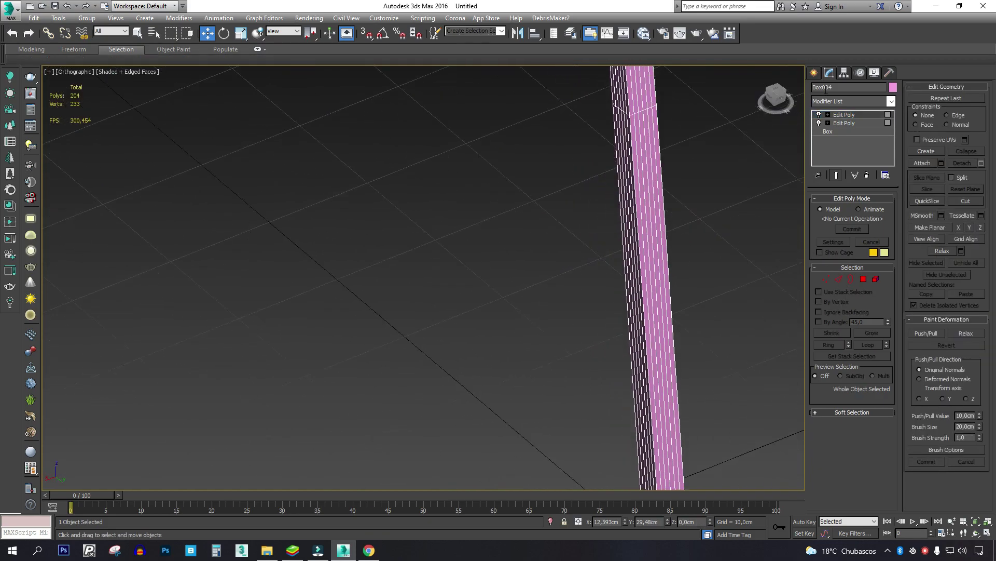
click(890, 101)
click(838, 378)
scroll(733, 288, down, 2)
middle_drag(733, 288, 632, 124)
scroll(631, 124, down, 2)
alt+middle_drag(641, 285, 720, 229)
scroll(649, 397, down, 3)
alt+middle_drag(649, 397, 603, 274)
scroll(613, 179, up, 5)
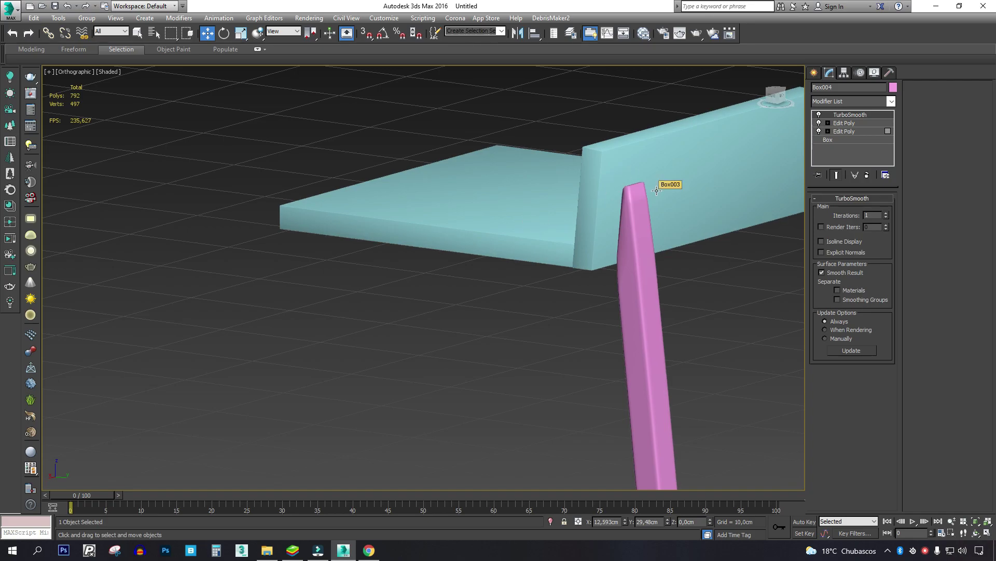
scroll(657, 190, up, 5)
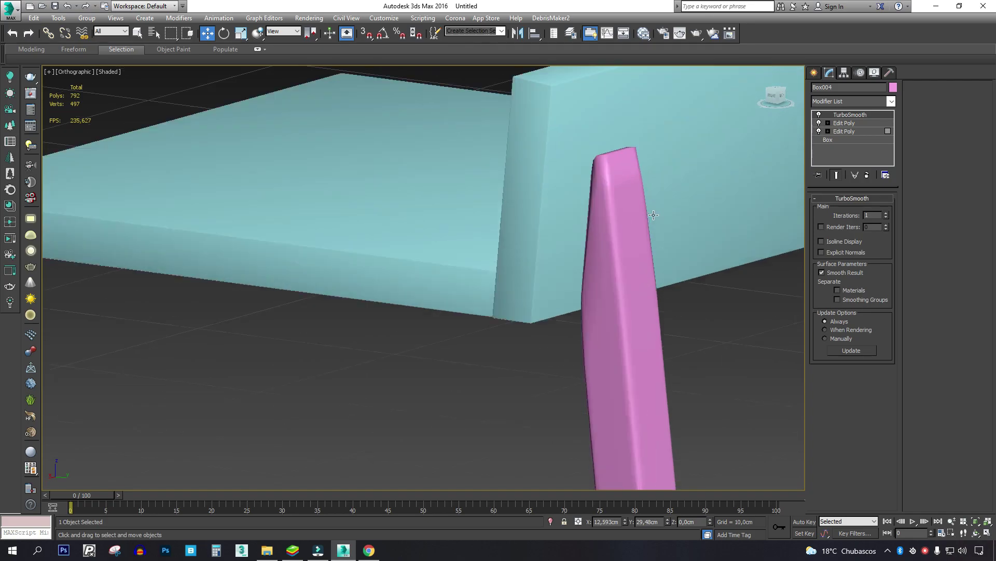
right_click(852, 116)
click(881, 133)
Select the edge loops running along the leg's corners in the wireframe view.
key(F4)
alt+middle_drag(711, 161, 663, 241)
scroll(581, 205, up, 4)
key(F3)
scroll(543, 155, up, 2)
double_click(543, 152)
ctrl+double_click(520, 154)
ctrl+double_click(723, 97)
ctrl+double_click(736, 104)
ctrl+double_click(529, 164)
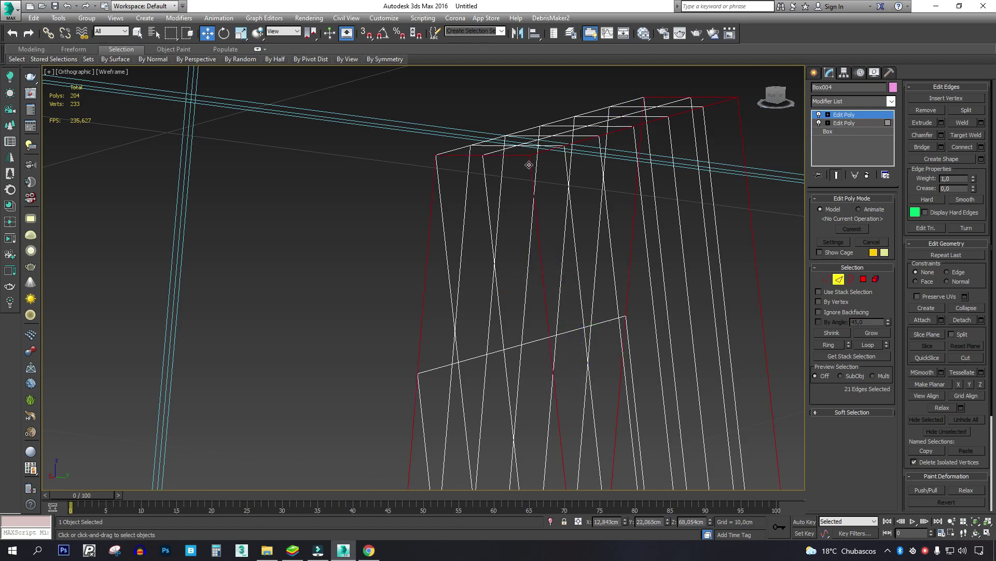
Select the open border at the leg's foot and round it with a Spherify modifier.
scroll(529, 164, down, 8)
alt+middle_drag(593, 339, 577, 270)
scroll(577, 270, up, 7)
key(3)
click(568, 146)
scroll(569, 144, up, 3)
middle_drag(580, 145, 560, 195)
click(894, 102)
scroll(859, 365, down, 10)
click(844, 295)
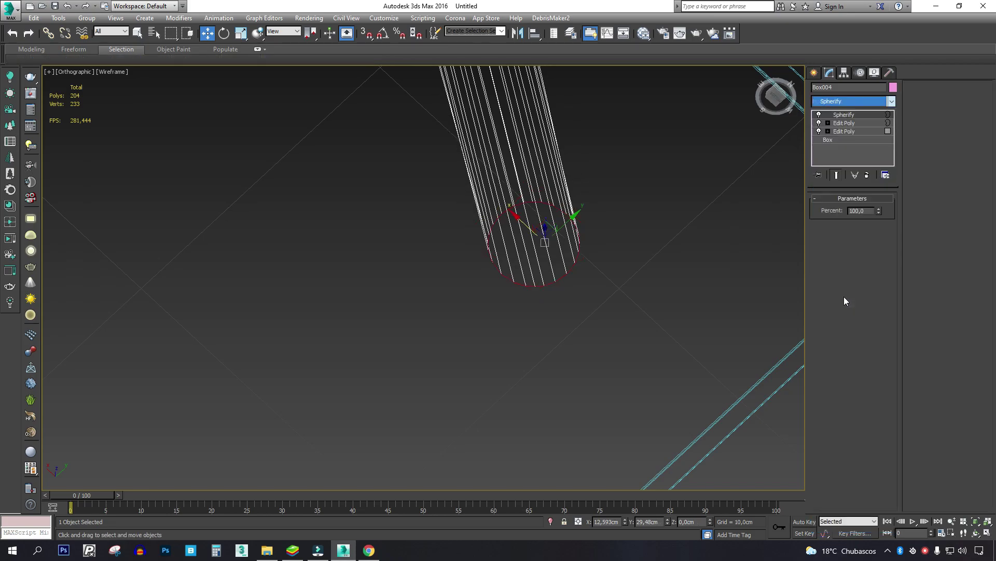
Check the rounded leg in the shaded view and add another Edit Poly modifier above Spherify.
scroll(638, 211, down, 5)
key(F3)
scroll(613, 303, up, 8)
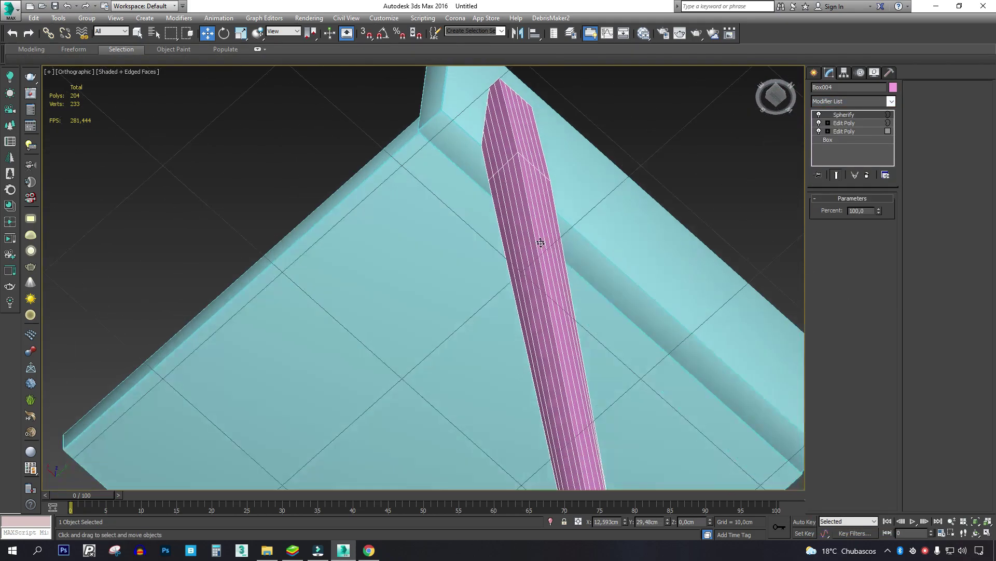
alt+middle_drag(540, 241, 550, 338)
scroll(550, 345, down, 5)
middle_drag(556, 213, 556, 228)
scroll(550, 224, up, 6)
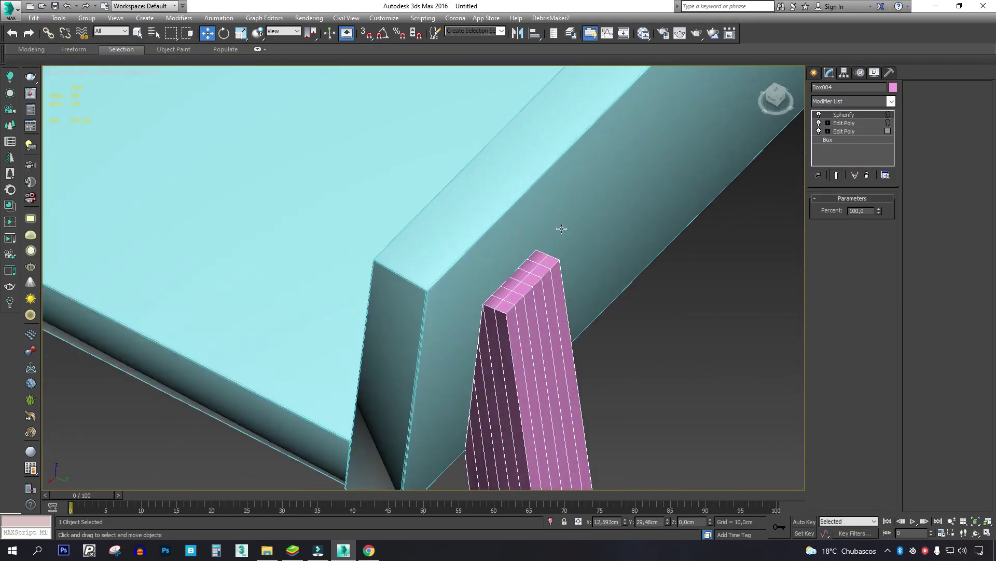
click(877, 101)
scroll(857, 122, down, 2)
click(843, 133)
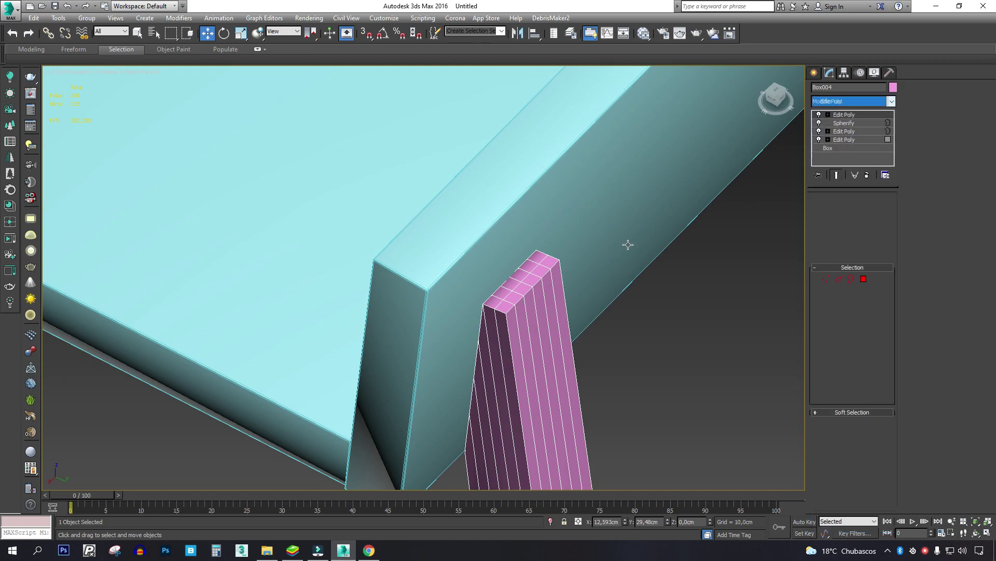
Select the edges around the leg's top face and down the inner side along the backrest joint.
key(2)
scroll(504, 322, up, 4)
scroll(506, 319, up, 5)
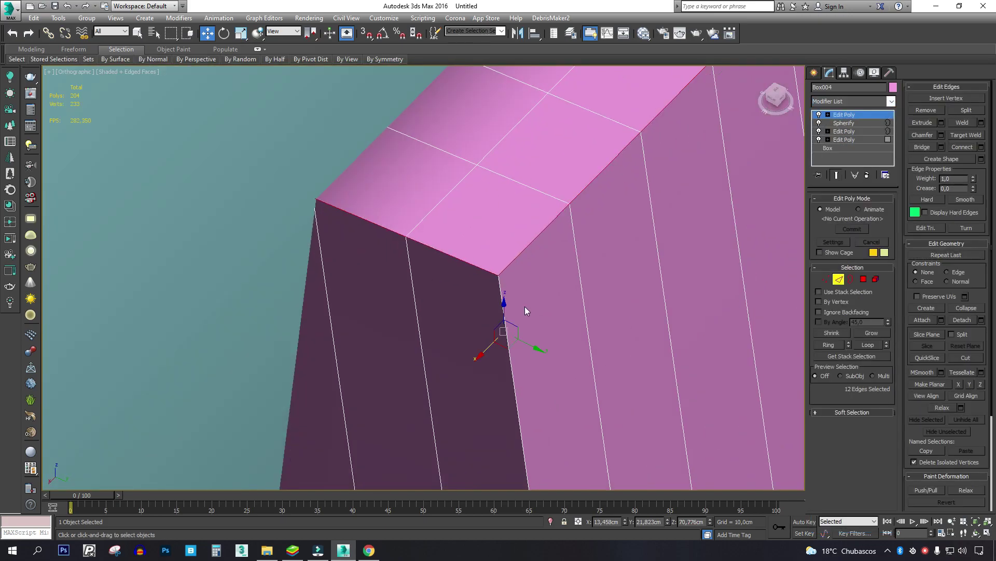
key(F3)
scroll(524, 304, down, 4)
alt+middle_drag(590, 230, 610, 231)
ctrl+double_click(628, 196)
alt+middle_drag(550, 283, 552, 86)
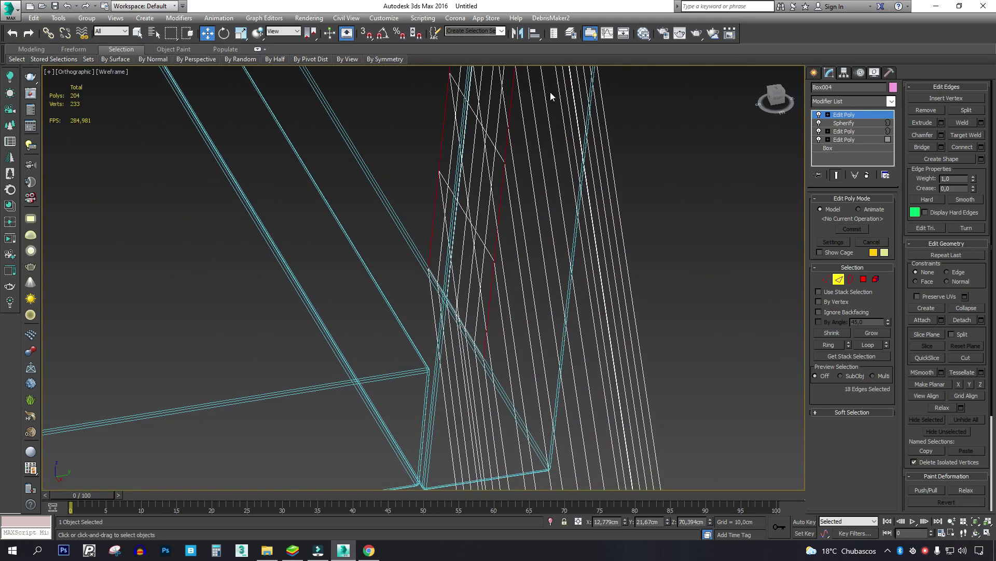
alt+middle_drag(477, 325, 431, 346)
Try a second Spherify modifier on the selected edges at the leg's top and delete it from the stack.
click(891, 101)
scroll(854, 322, down, 10)
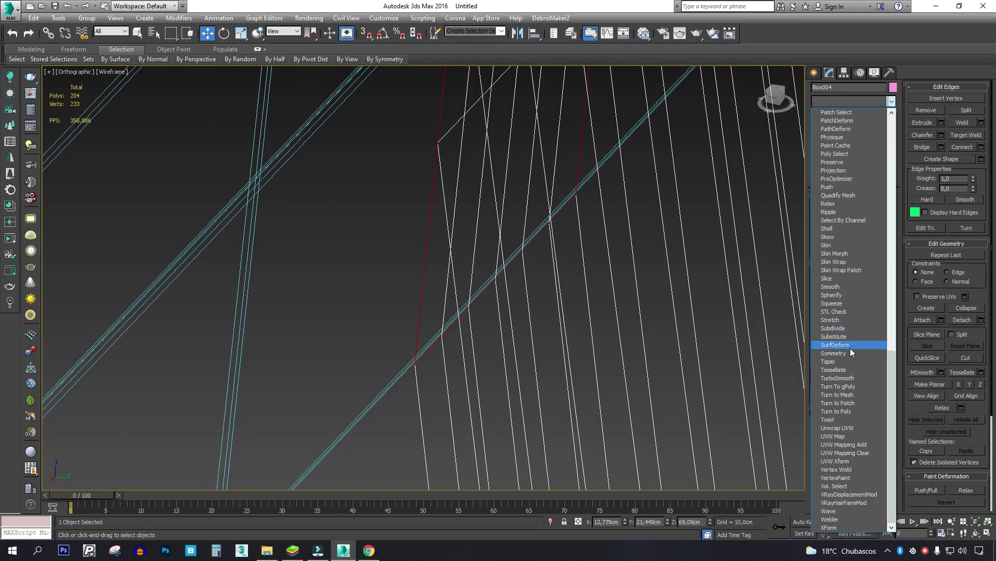
click(844, 294)
scroll(548, 307, down, 10)
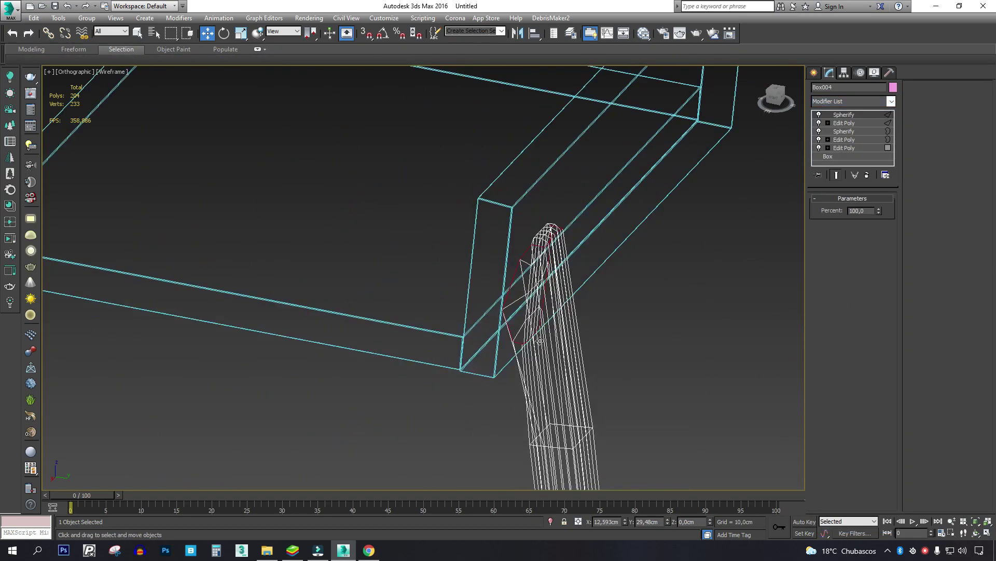
key(F3)
scroll(537, 337, up, 3)
alt+middle_drag(586, 311, 558, 306)
mouse_move(881, 209)
mouse_down()
mouse_move(879, 278)
mouse_move(875, 202)
mouse_up()
drag(871, 140, 842, 161)
right_click(854, 116)
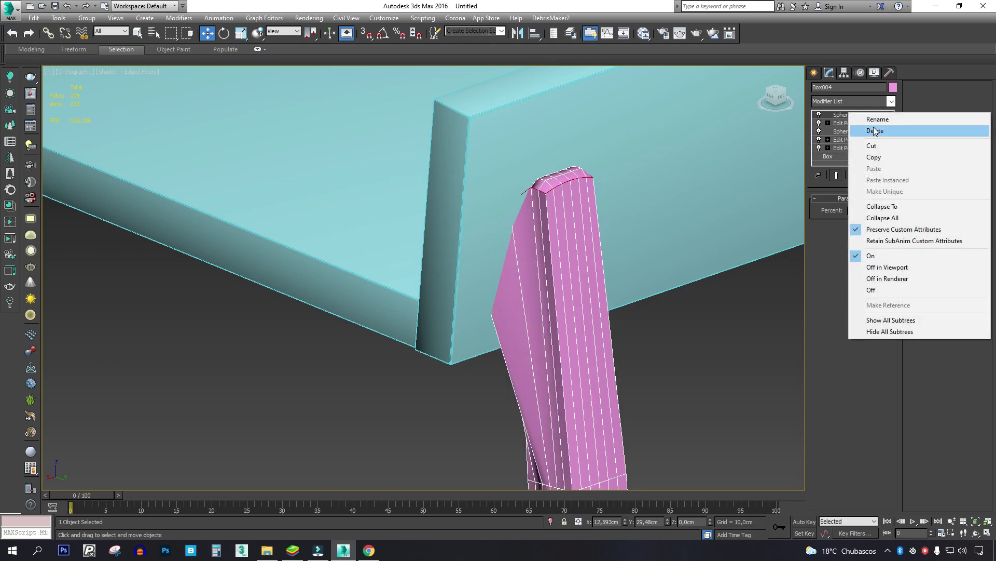
click(846, 131)
Add the leg's two outer vertical corner edges to the edge selection and extend it along their loops.
scroll(567, 176, up, 5)
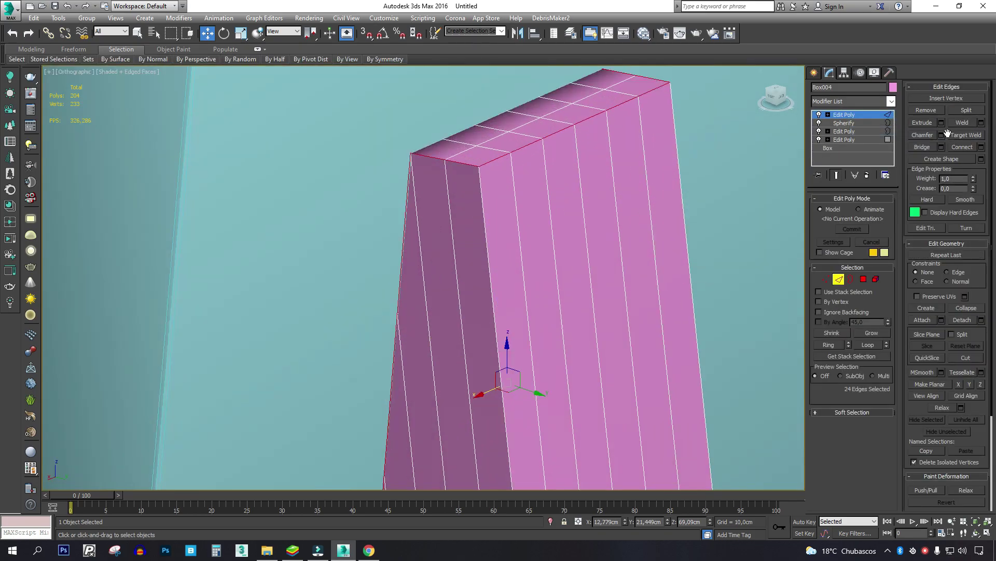
scroll(482, 171, up, 1)
ctrl+click(485, 228)
scroll(549, 227, down, 1)
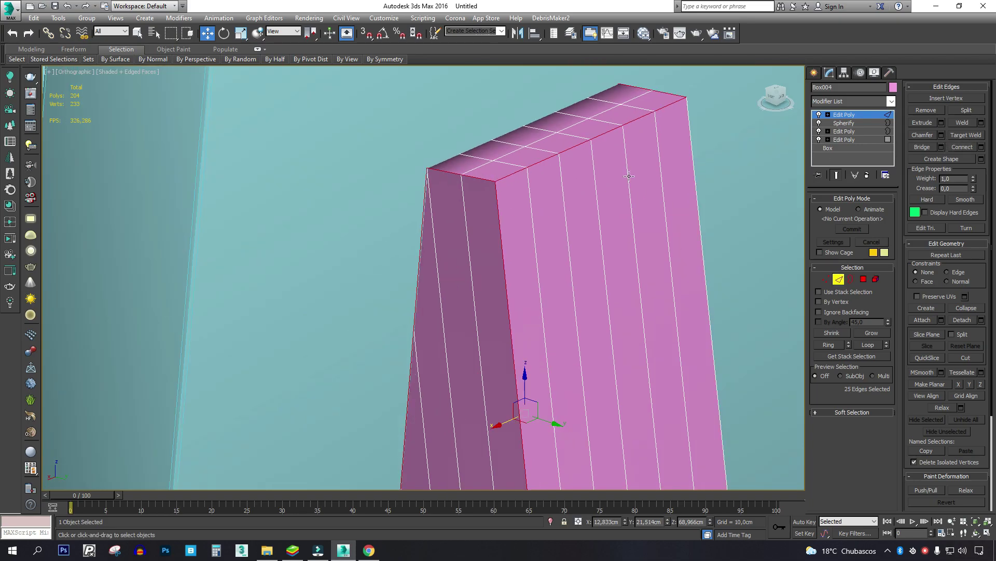
key(F3)
ctrl+click(694, 130)
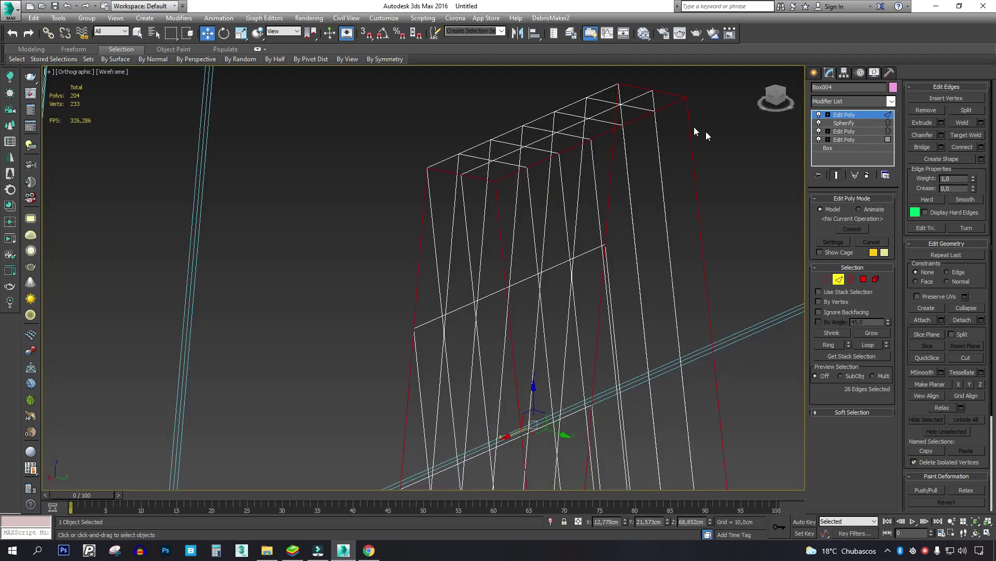
click(874, 349)
Add the inner corner edges below the joint to the selection and extend it along their loops.
scroll(560, 241, down, 6)
middle_drag(591, 332, 568, 194)
scroll(507, 216, up, 6)
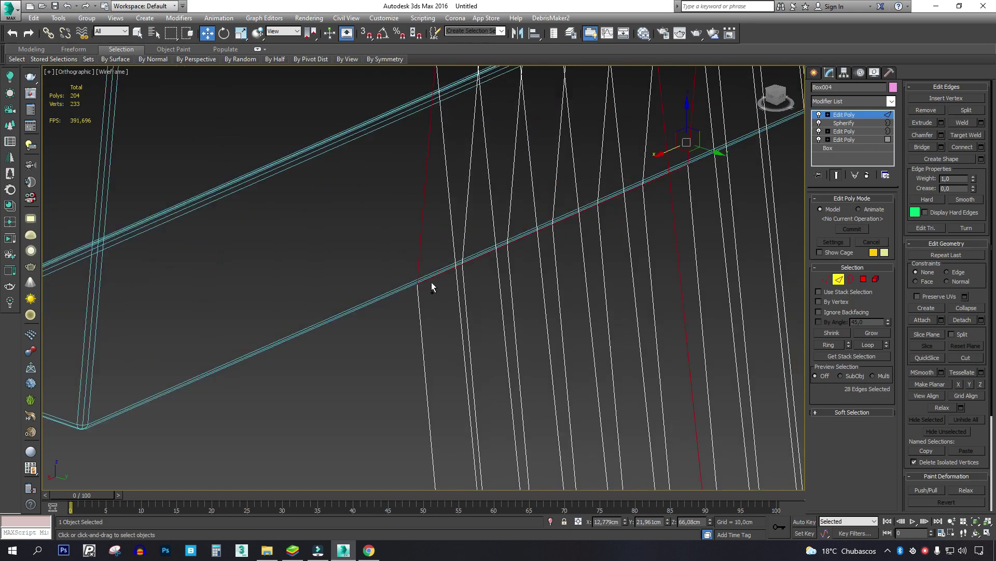
ctrl+click(417, 298)
ctrl+click(699, 149)
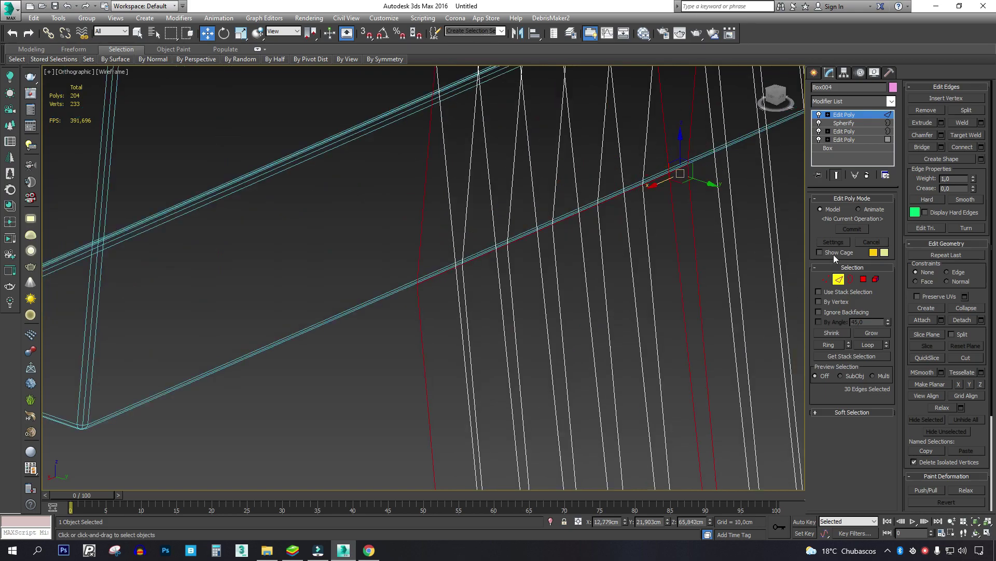
click(876, 345)
Chamfer the selected top and corner edges of the leg with the quad chamfer type.
scroll(647, 216, down, 9)
middle_drag(674, 255, 627, 172)
key(F3)
scroll(626, 175, up, 10)
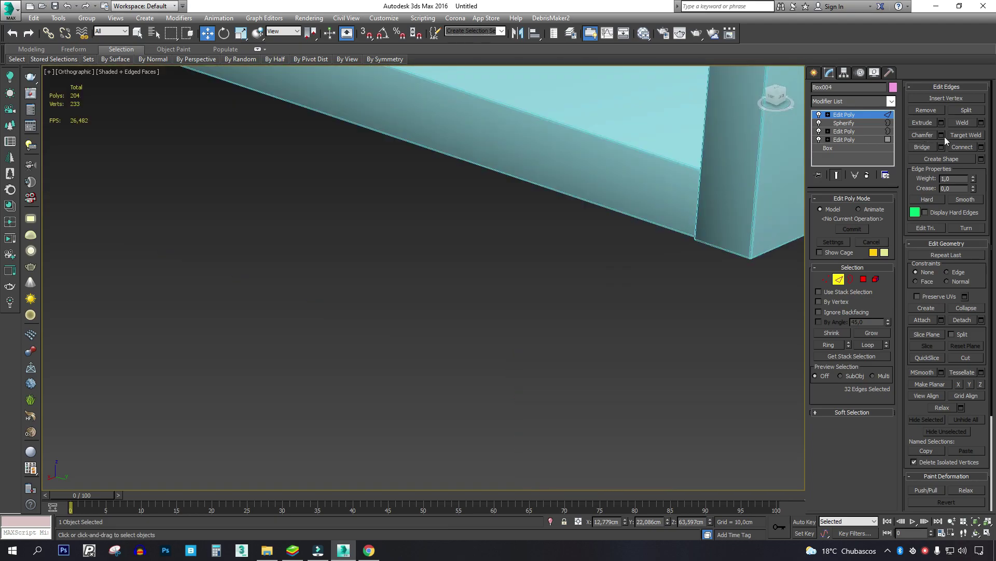
click(941, 134)
scroll(636, 350, down, 6)
scroll(595, 303, up, 6)
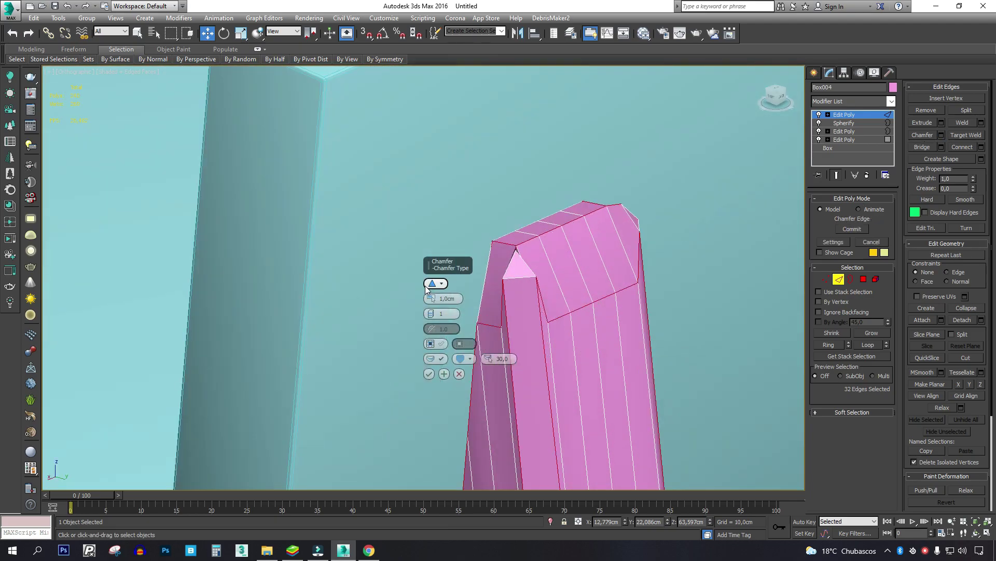
click(431, 284)
drag(432, 299, 429, 360)
click(429, 373)
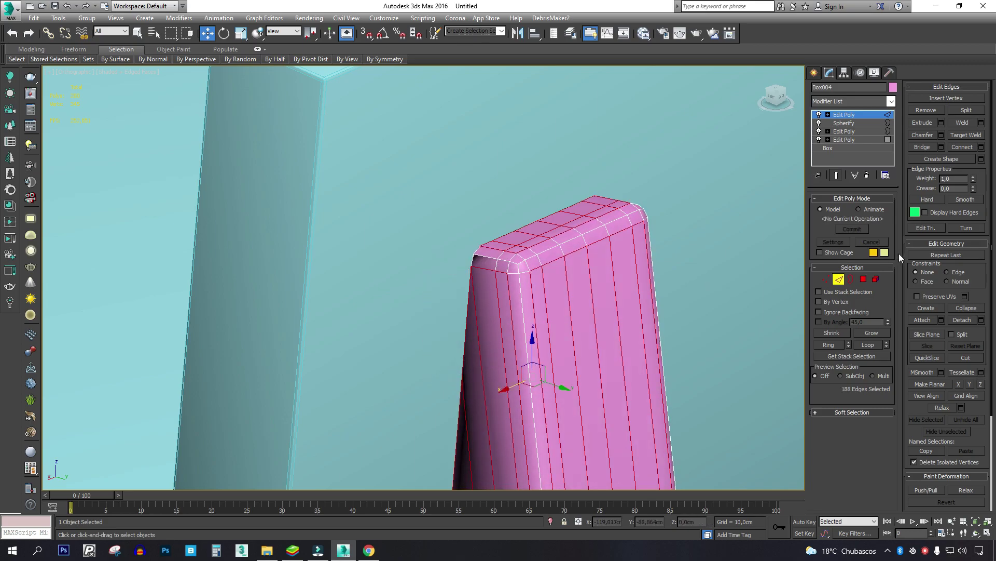
click(836, 278)
Nudge the backmost vertices of the leg's horizontal edge ring about 0.04 cm inward in the right view.
scroll(569, 222, down, 10)
alt+middle_drag(623, 254, 665, 237)
click(781, 97)
key(1)
key(z)
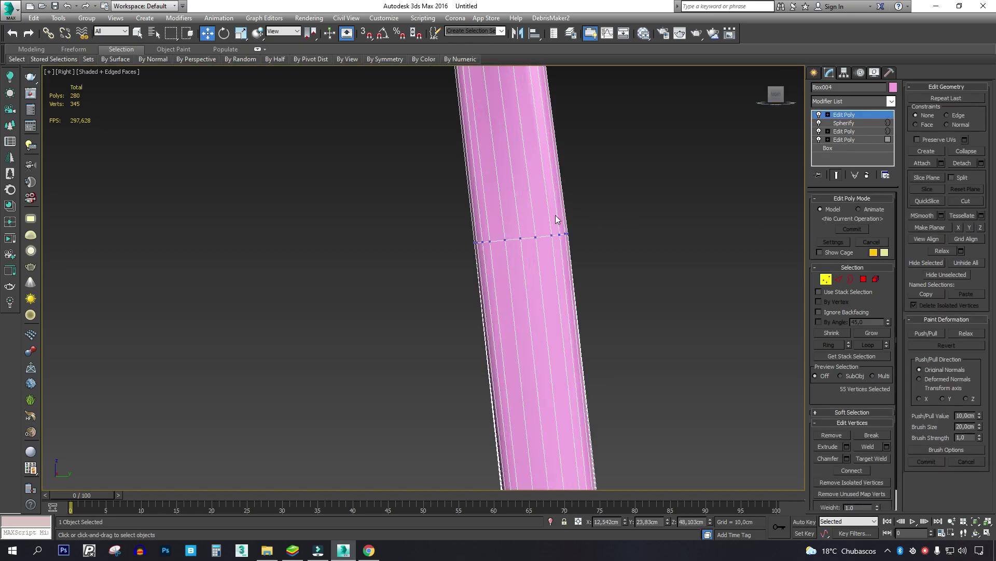
scroll(548, 275, down, 6)
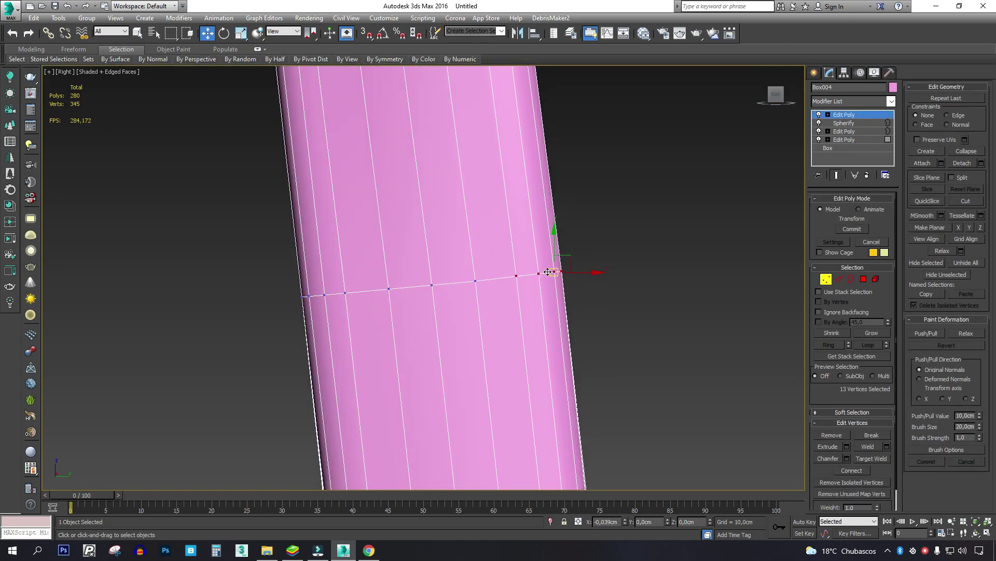
key(1)
Select the open border at the bottom of the leg, with edge display hidden.
middle_drag(588, 294, 531, 158)
scroll(533, 162, down, 4)
middle_drag(563, 304, 560, 276)
key(F4)
alt+middle_drag(569, 340, 471, 264)
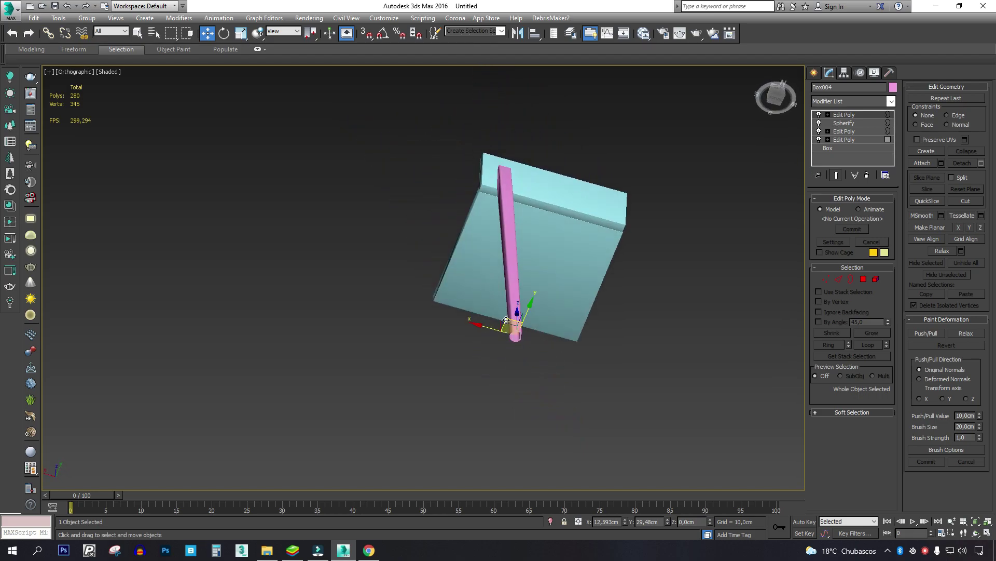
scroll(506, 324, up, 6)
middle_drag(573, 375, 513, 287)
scroll(512, 288, up, 4)
key(F4)
key(F4)
key(F4)
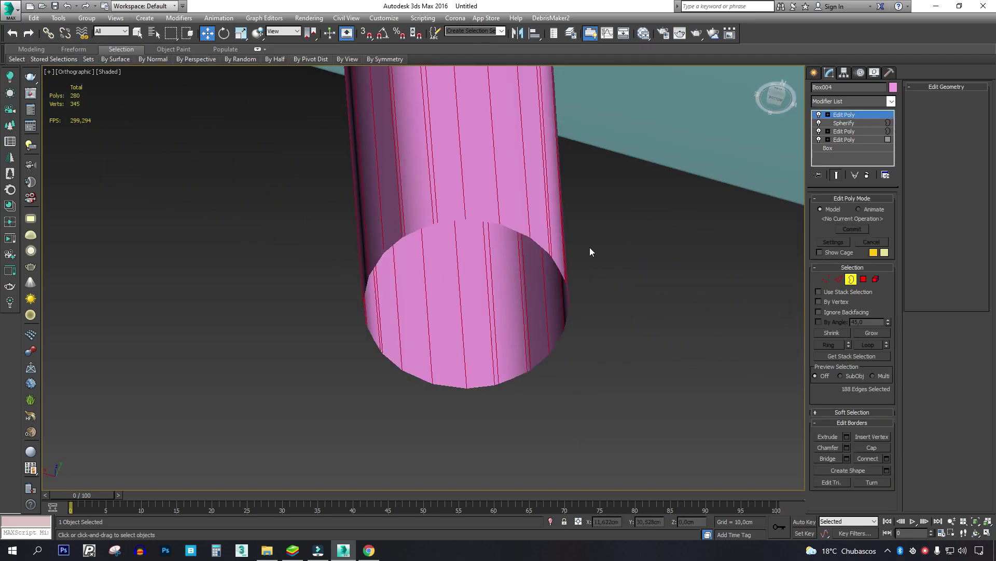
key(F4)
key(f)
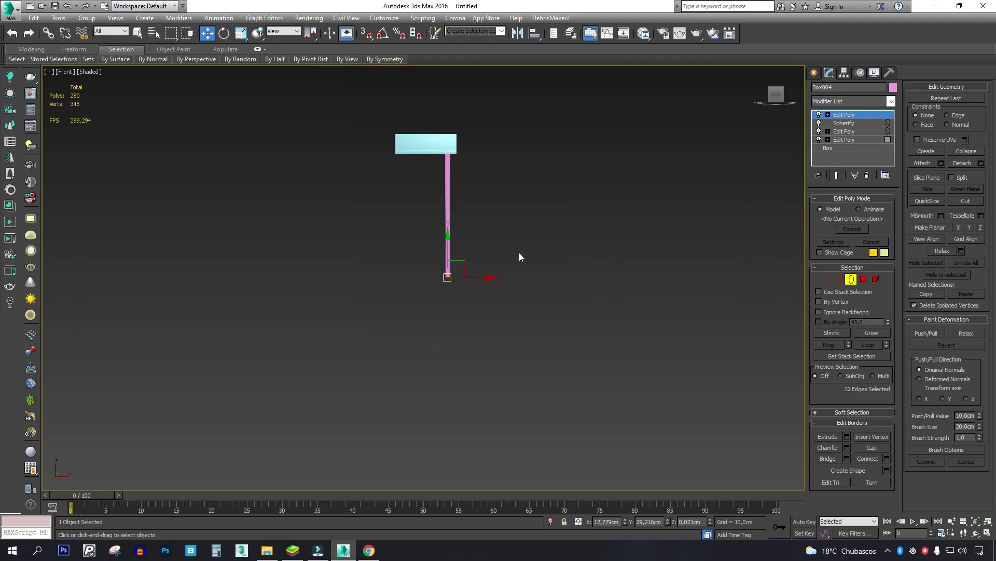
Extend the foot's open border downward in short rings and scale it inward to form a bevelled rim.
key(z)
shift+drag(480, 308, 481, 341)
key(r)
key(w)
key(r)
key(w)
alt+middle_drag(479, 344, 471, 313)
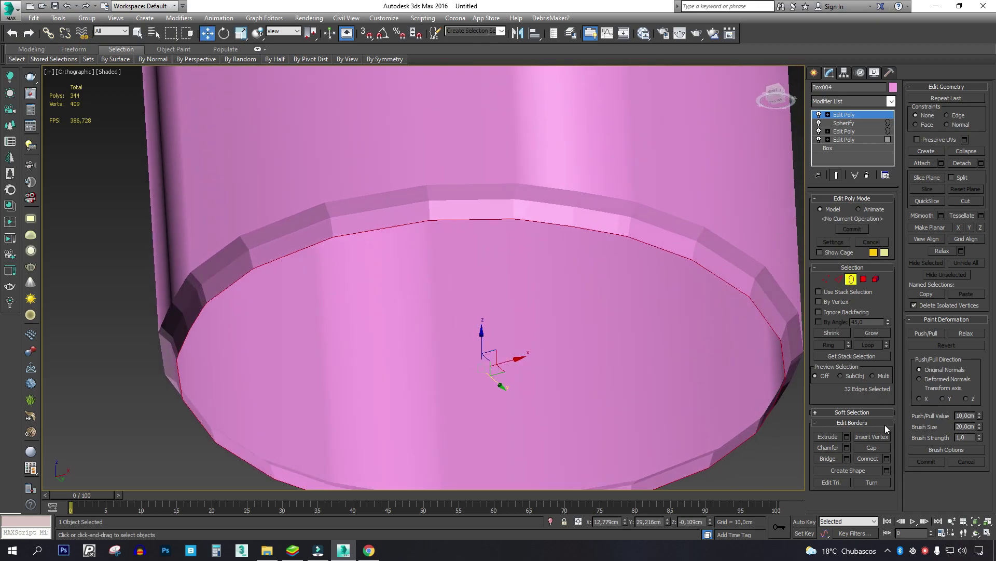
Cap the foot's border and tessellate the cap polygon by face.
click(885, 448)
key(4)
key(F4)
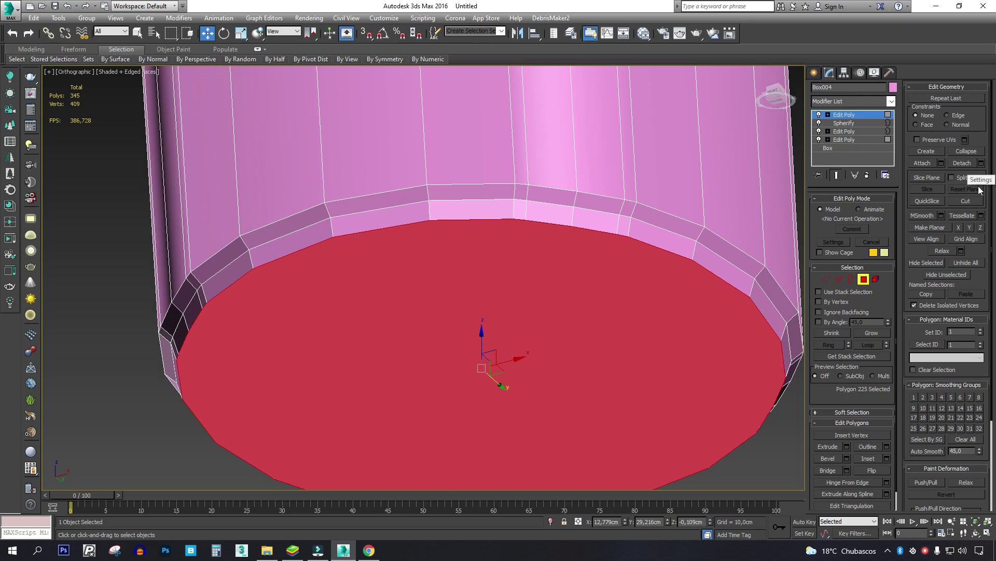
click(983, 215)
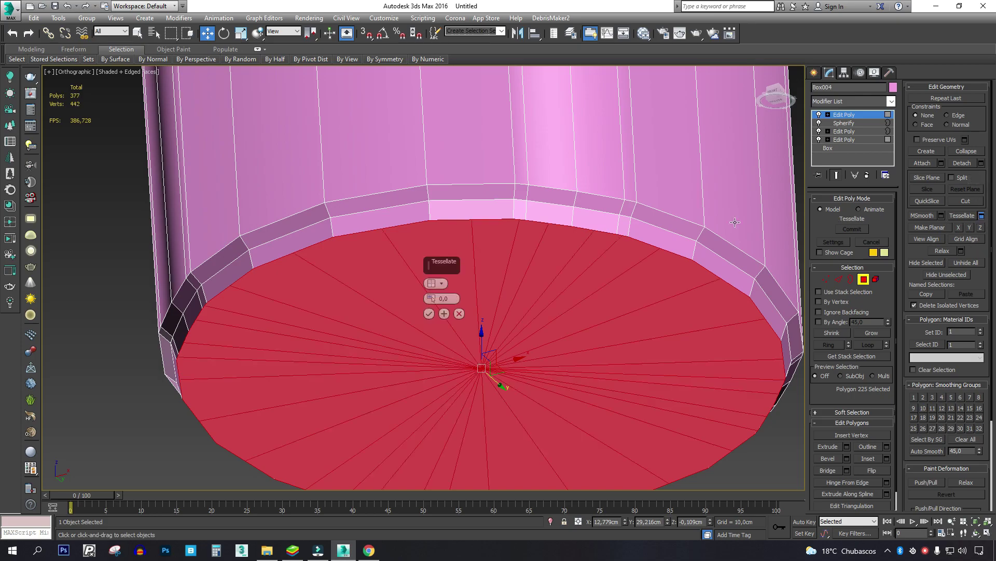
click(435, 285)
click(428, 313)
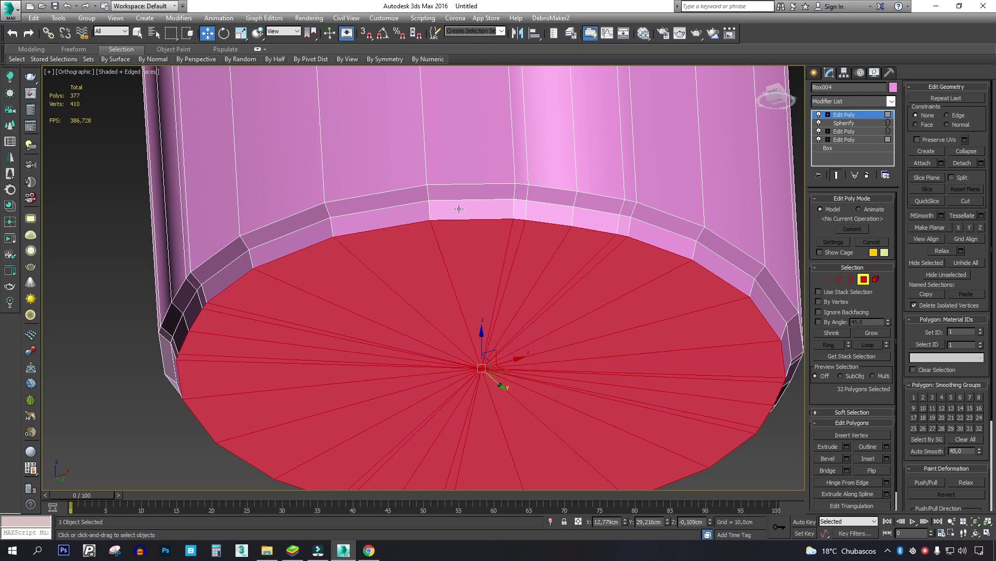
Chamfer the edge loops around the foot's rim by 0,028 cm with the quad type and leave edge editing.
key(2)
ctrl+double_click(478, 221)
click(939, 135)
drag(430, 298, 429, 343)
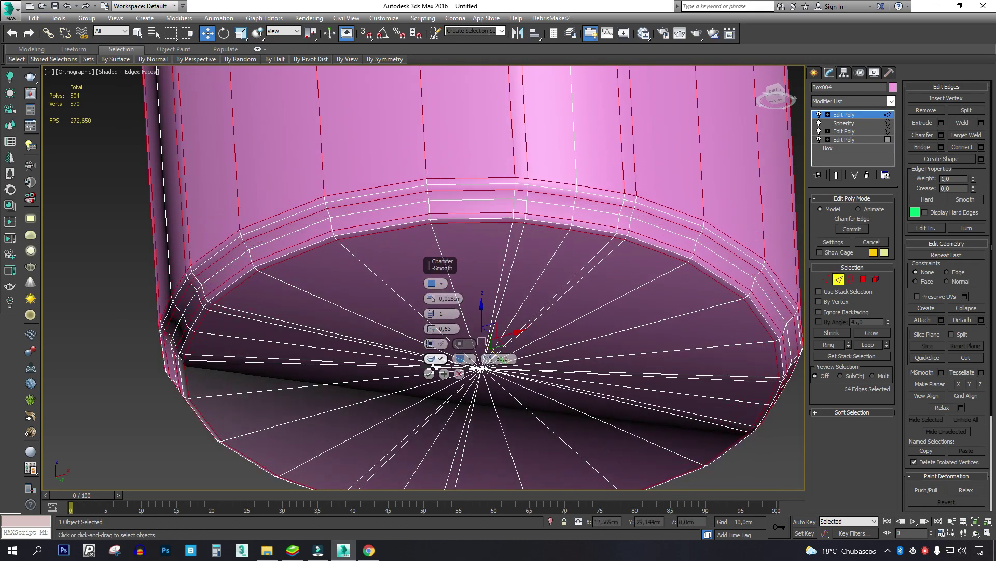
click(430, 376)
scroll(435, 349, down, 12)
alt+middle_drag(462, 227, 467, 325)
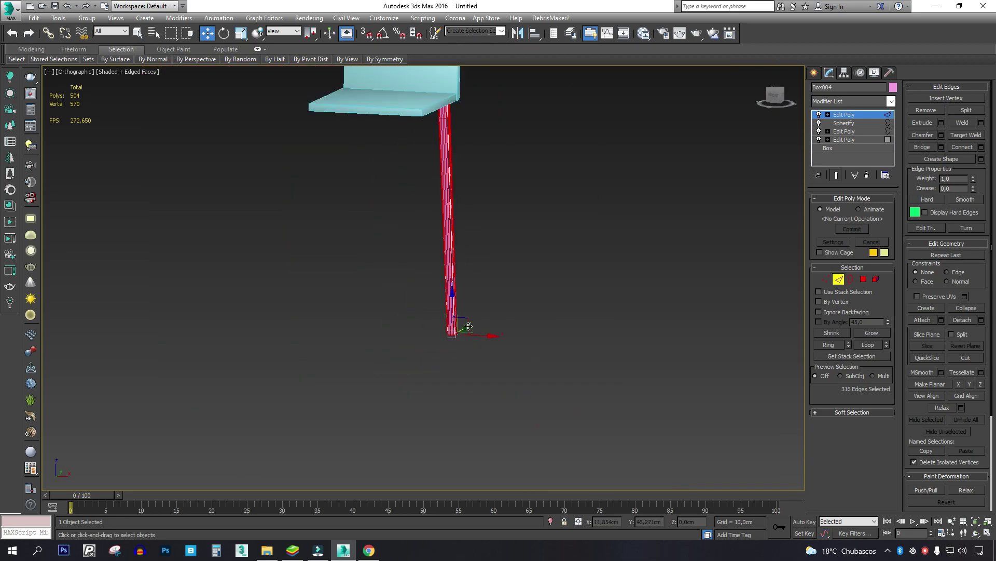
scroll(468, 325, down, 3)
alt+middle_drag(451, 208, 446, 205)
scroll(451, 182, up, 8)
click(842, 278)
key(F4)
scroll(481, 319, down, 4)
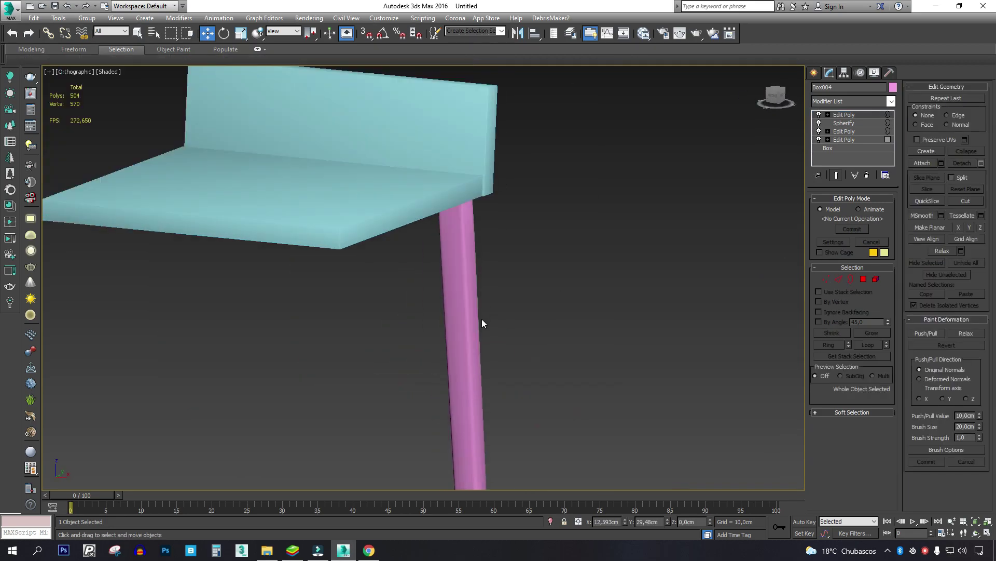
Assign a dark grey object colour to the seat and the leg.
key(ctrl+a)
click(890, 88)
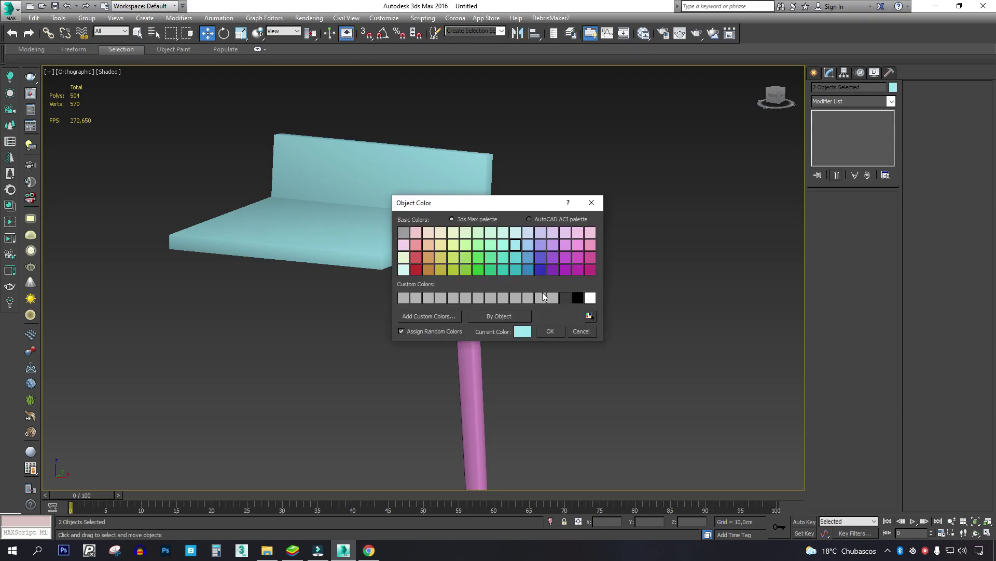
click(552, 331)
Rotate the leg about its vertical axis in the top view so its foot angles outward from the backrest.
alt+middle_drag(531, 291, 448, 290)
drag(438, 300, 505, 324)
scroll(504, 319, down, 4)
alt+middle_drag(518, 321, 472, 195)
alt+middle_drag(493, 392, 544, 398)
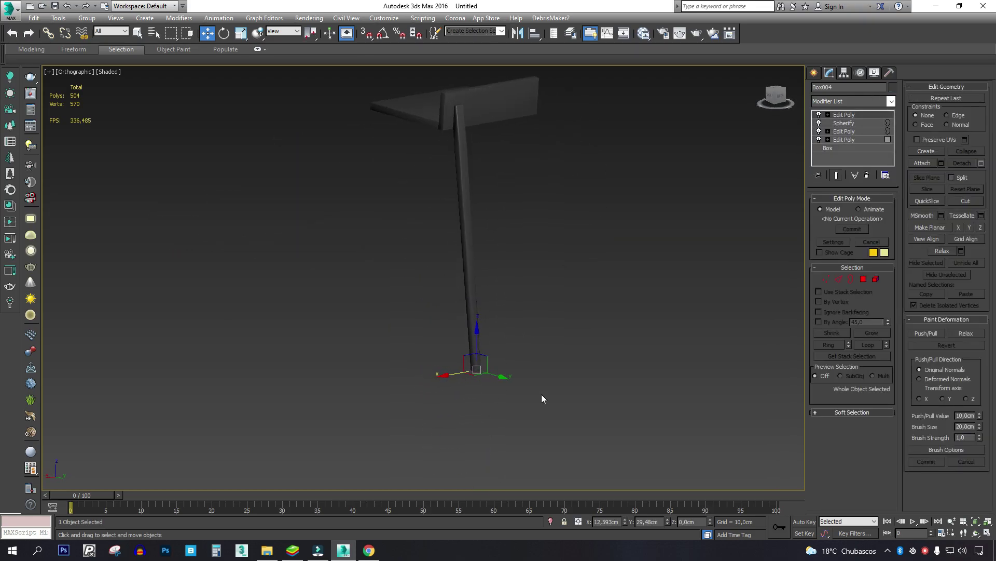
scroll(521, 379, up, 5)
scroll(462, 366, down, 3)
key(t)
key(z)
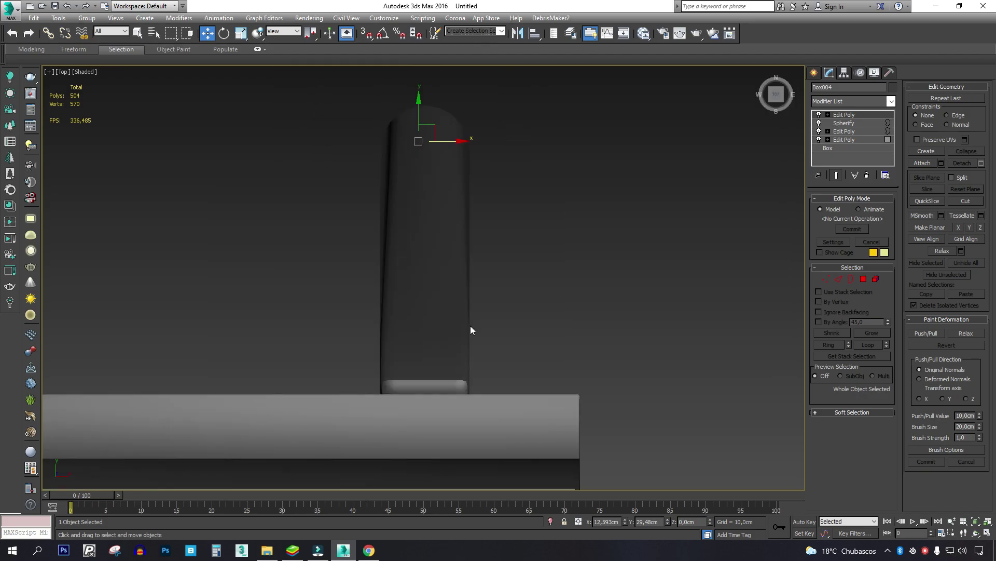
scroll(488, 295, down, 6)
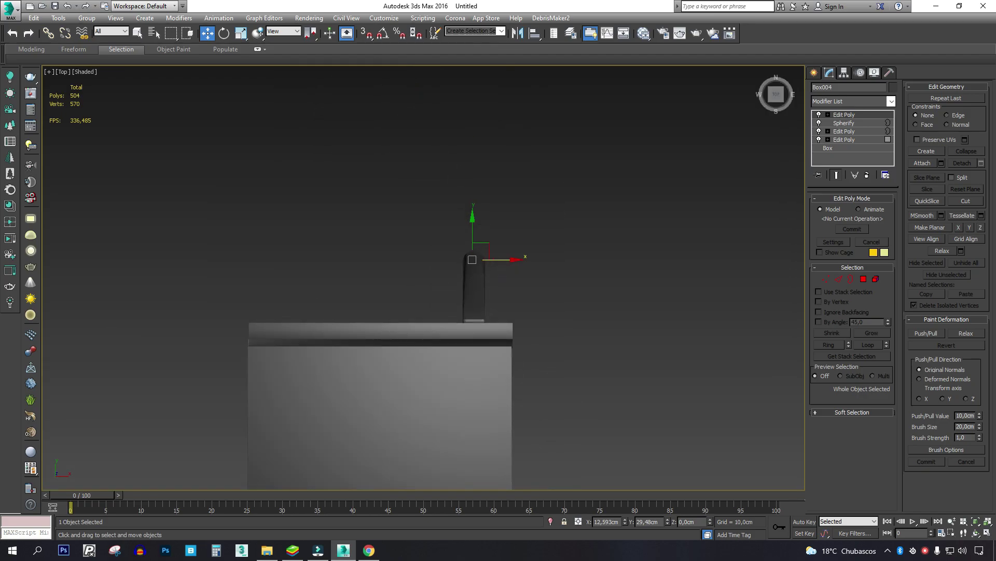
key(e)
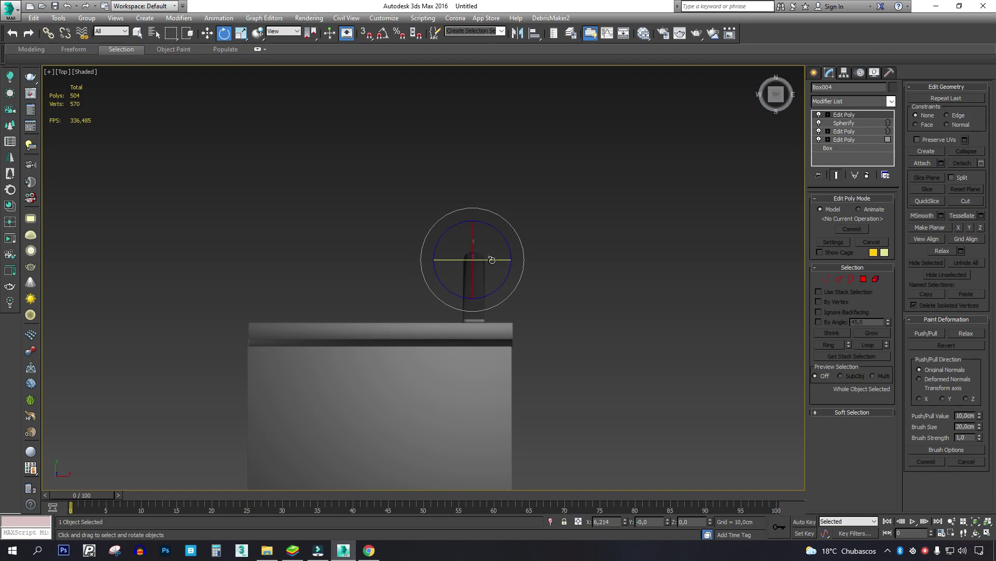
mouse_move(495, 260)
mouse_down()
mouse_move(540, 263)
mouse_move(361, 261)
mouse_up()
Clone the leg as a copy on the opposite side of the backrest and mirror it along X.
key(w)
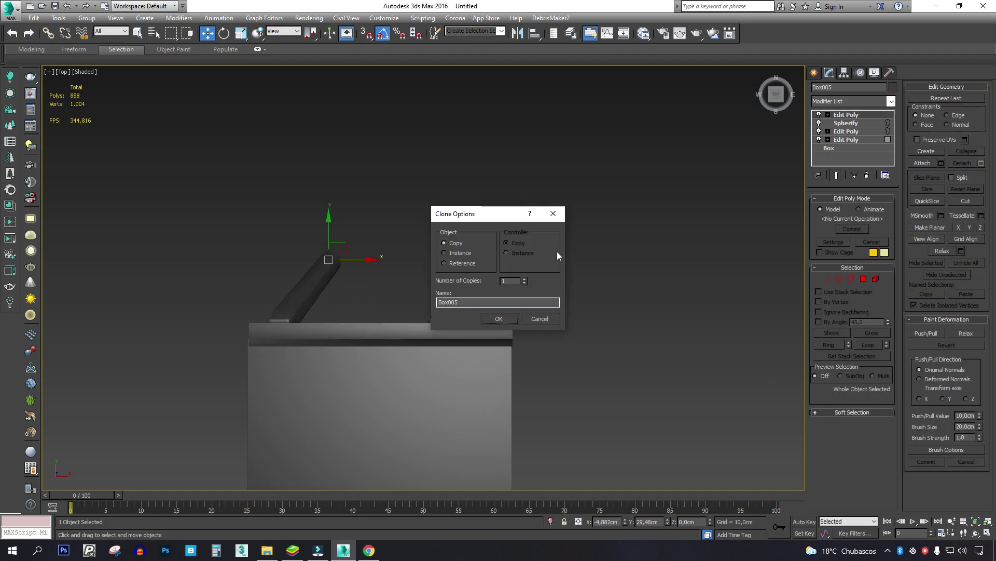
click(496, 318)
click(518, 33)
click(470, 355)
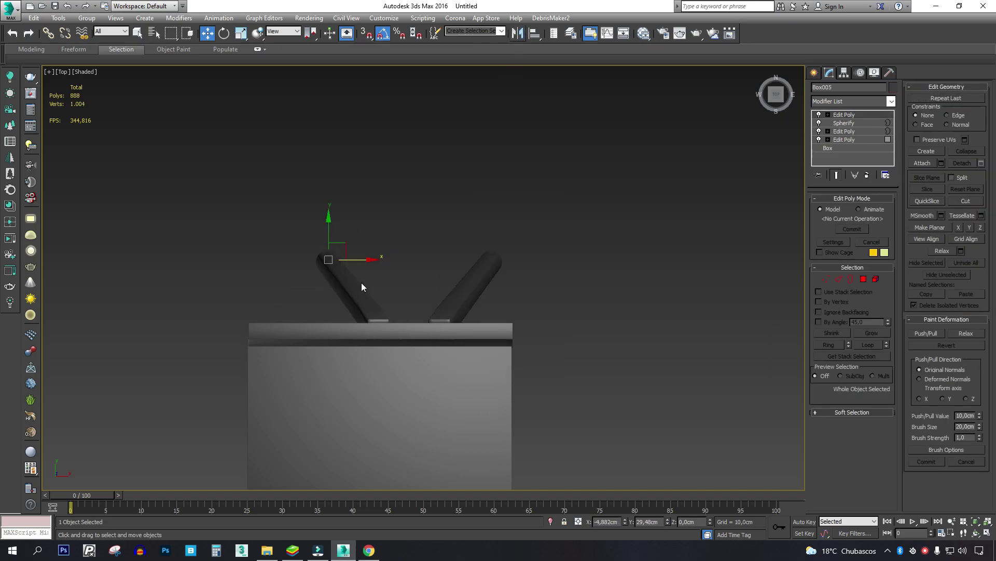
Space the mirrored leg outward to balance the pair behind the seat, and centre the whole chair on the grid's Y axis.
key(g)
drag(358, 260, 311, 260)
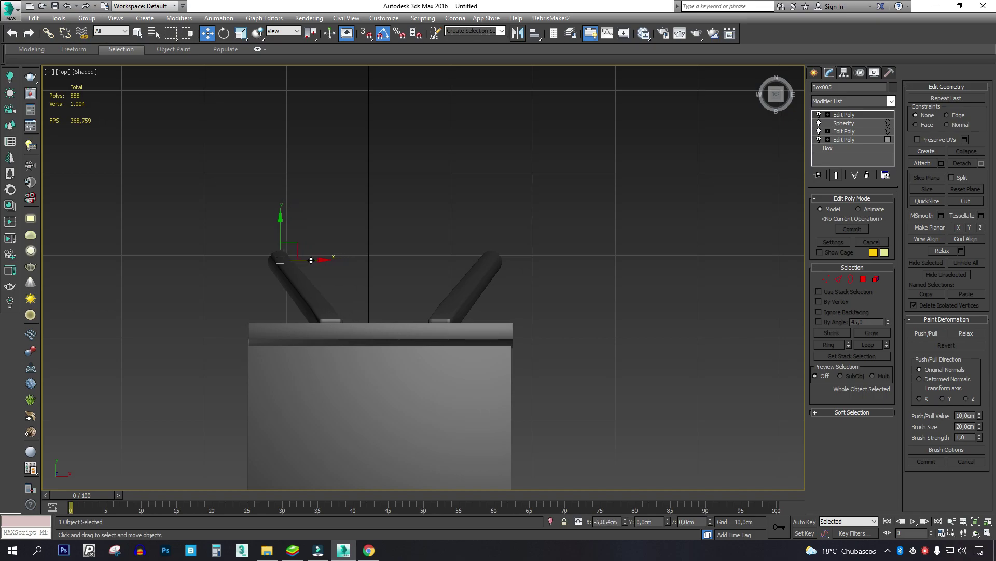
mouse_move(474, 294)
mouse_down()
mouse_move(460, 294)
mouse_move(469, 294)
mouse_up()
key(ctrl+a)
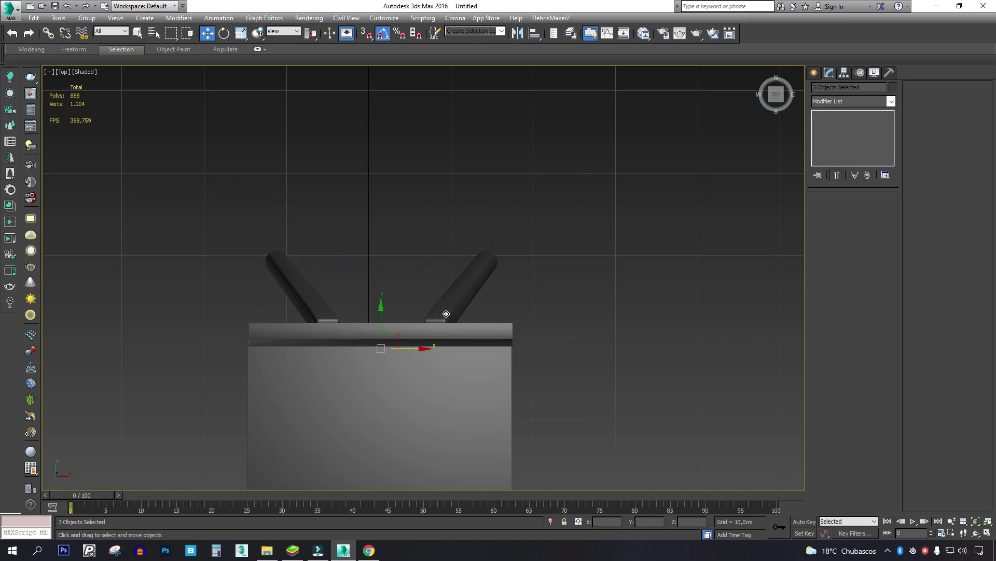
drag(418, 352, 405, 352)
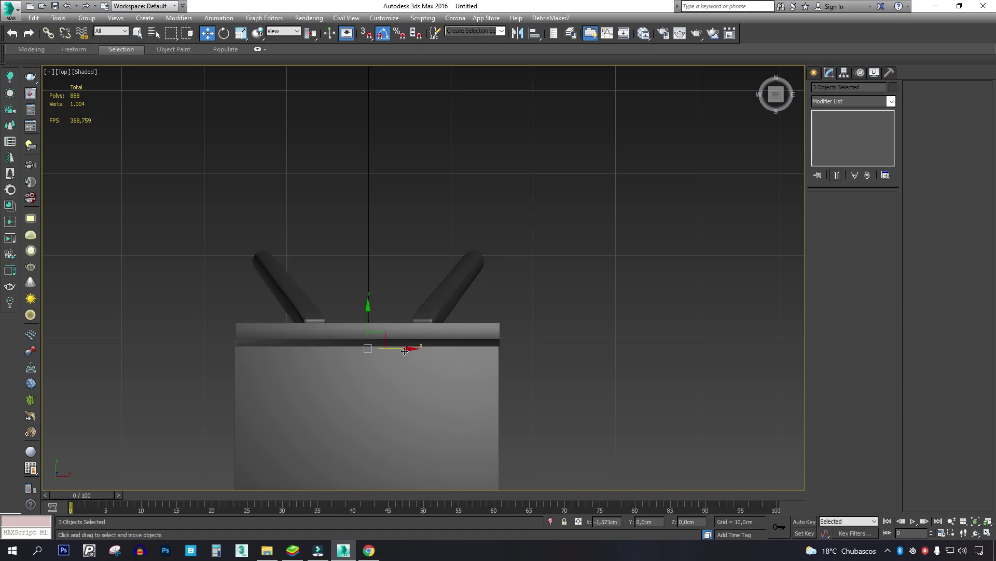
Move the two rear legs slightly apart, to about X 13,4 cm and X -13,5 cm.
click(471, 263)
drag(497, 261, 501, 260)
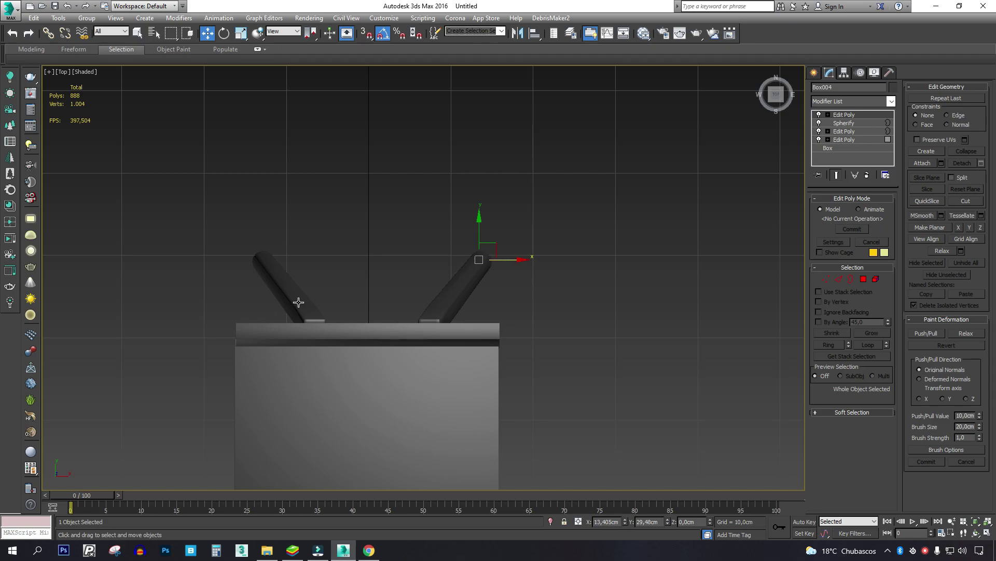
drag(273, 296, 273, 296)
click(298, 260)
click(293, 296)
drag(301, 260, 295, 261)
Select both rear legs and copy them along Y to beneath the seat as the front pair.
alt+middle_drag(439, 285, 648, 250)
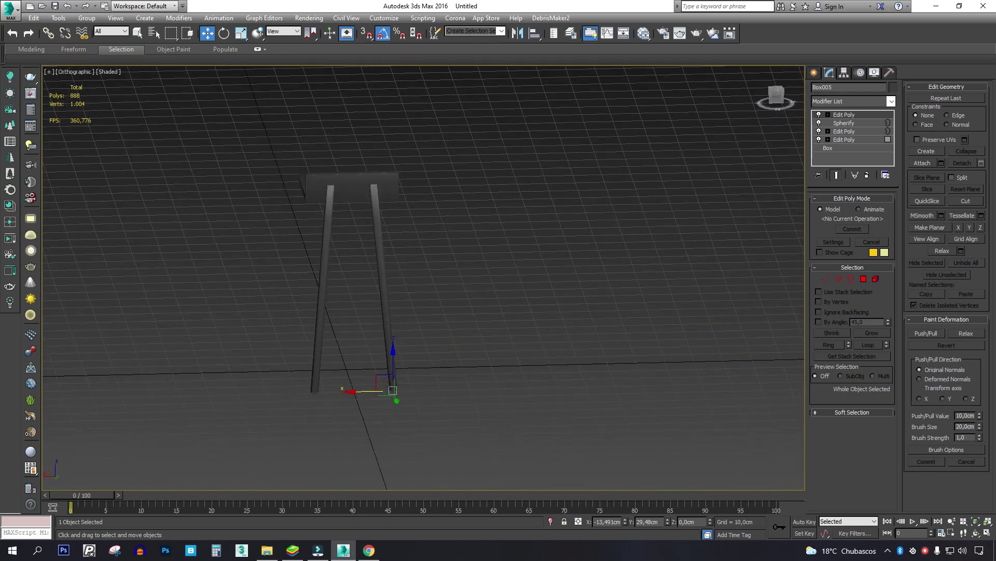
scroll(379, 140, up, 3)
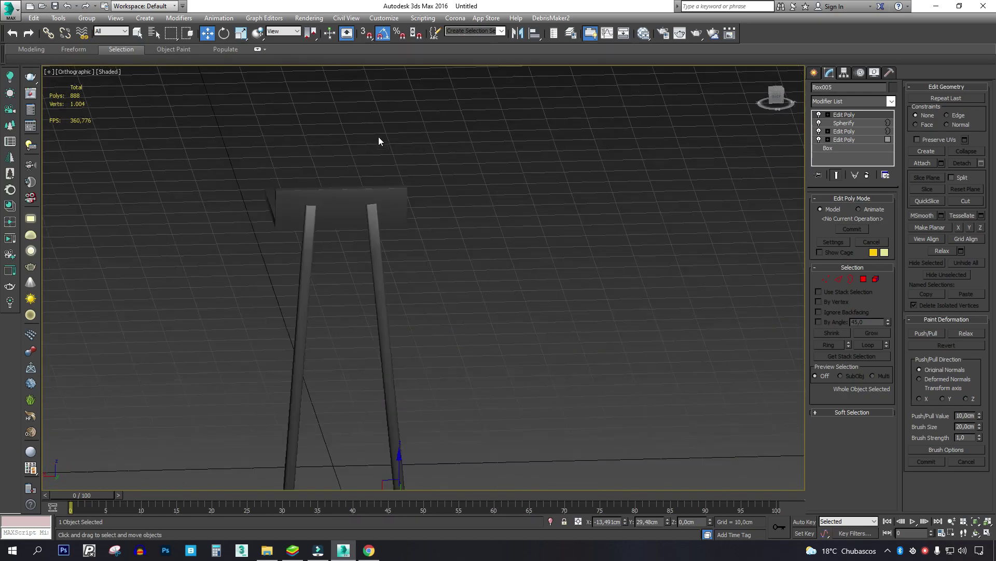
drag(343, 304, 285, 311)
scroll(313, 277, down, 3)
alt+middle_drag(313, 277, 434, 283)
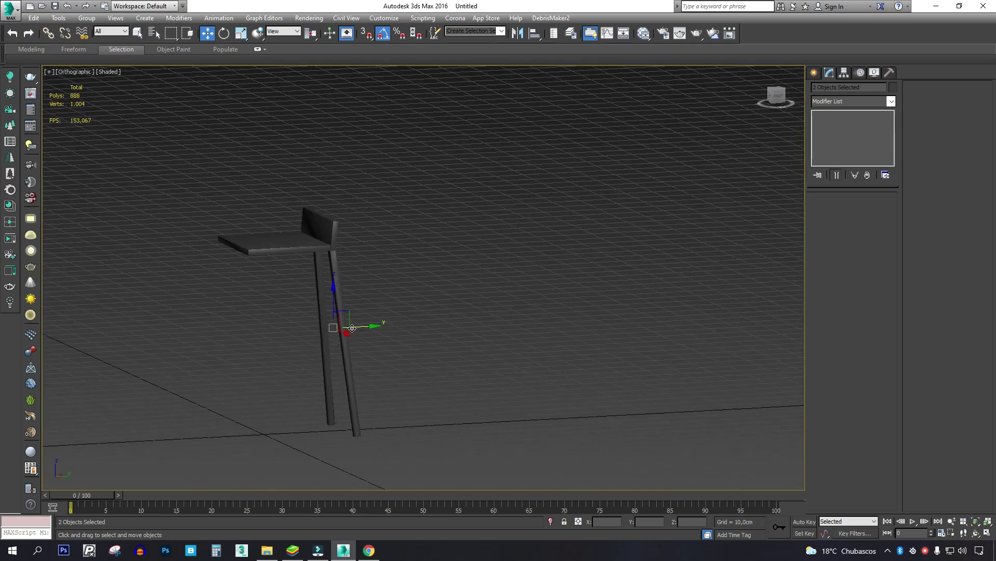
shift+drag(360, 326, 295, 329)
click(479, 317)
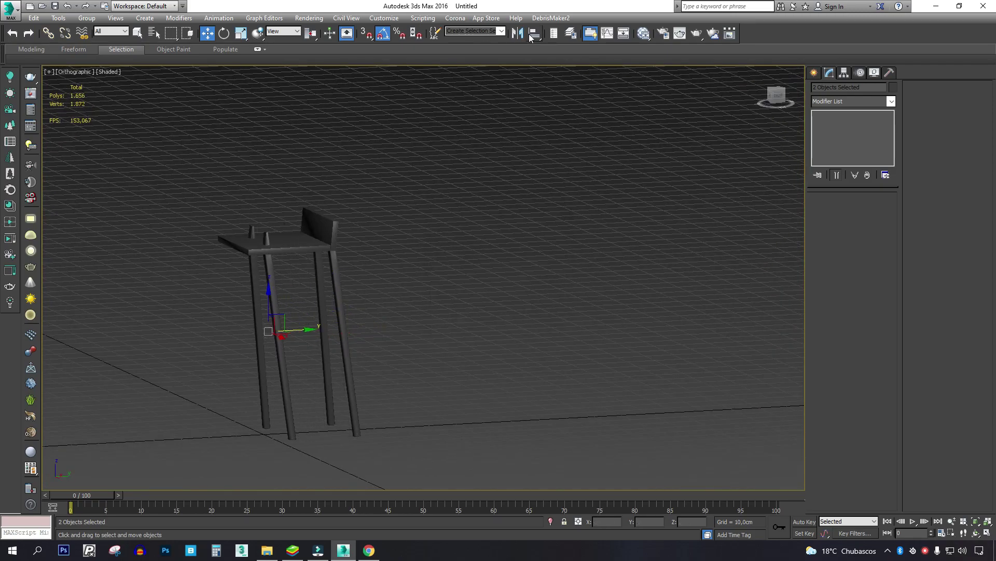
Mirror the front leg pair along Y without cloning and shift it toward the seat's front, to about Y -9,7 cm.
click(521, 34)
click(476, 233)
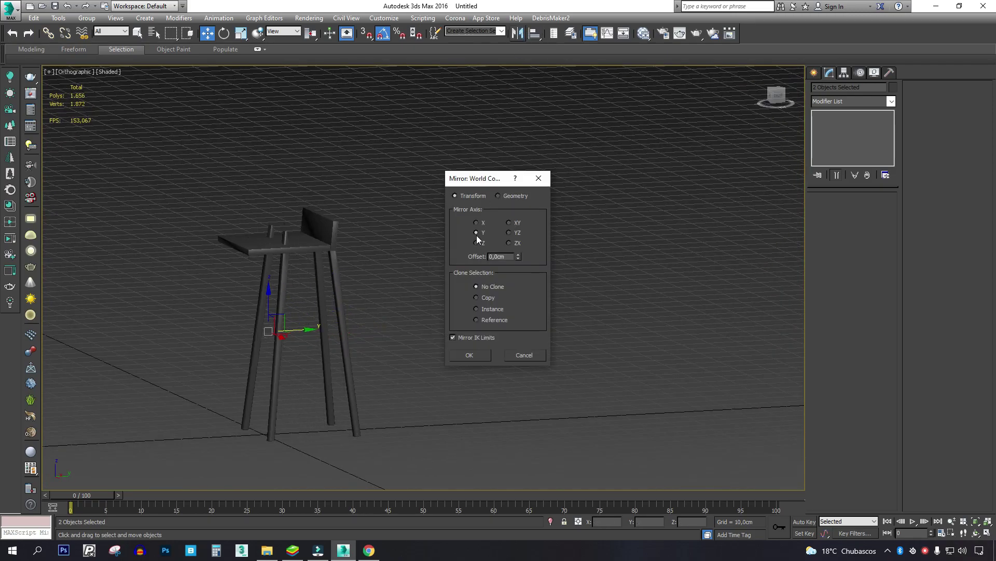
click(470, 355)
click(777, 98)
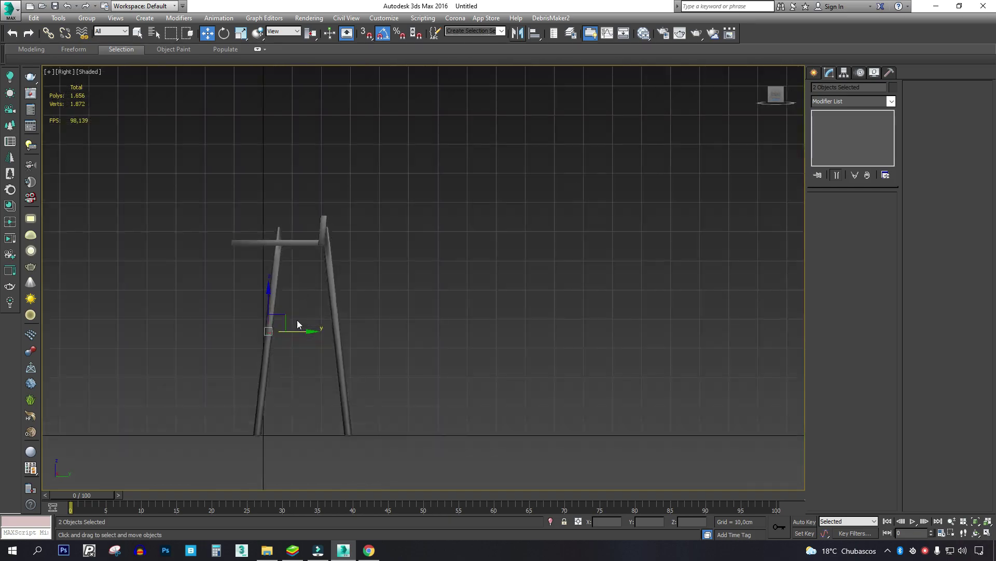
drag(299, 332, 277, 331)
Delete the tapered upper section of the front leg at X 13,4 cm, down to the edge ring below the seat.
scroll(255, 239, up, 5)
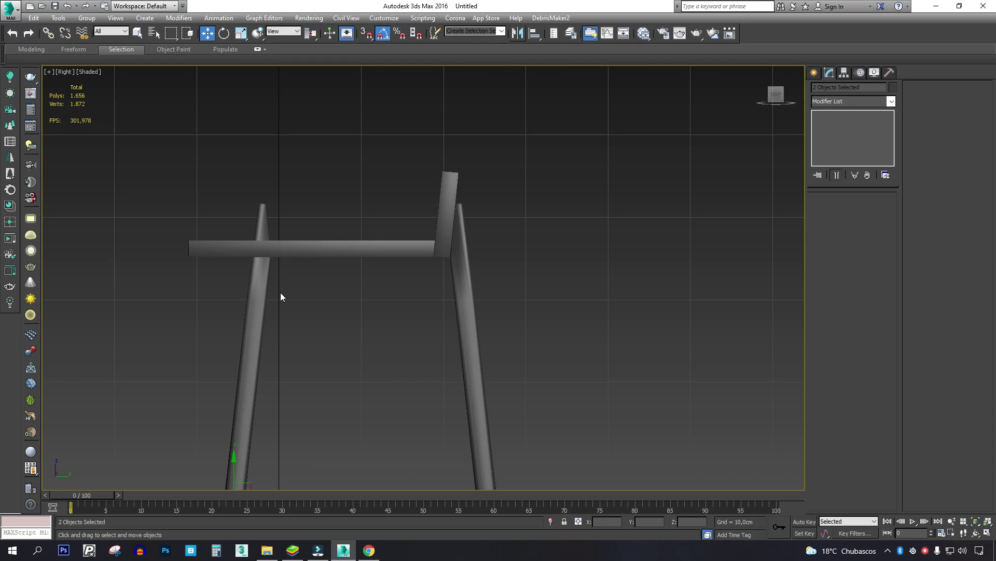
click(265, 259)
key(F3)
scroll(269, 258, up, 2)
scroll(268, 259, up, 2)
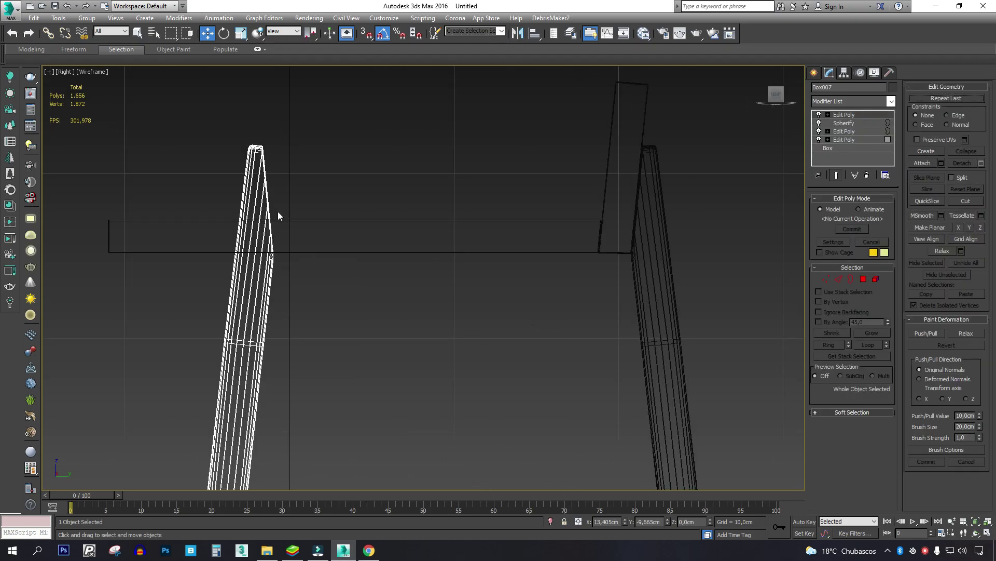
key(4)
drag(195, 272, 195, 272)
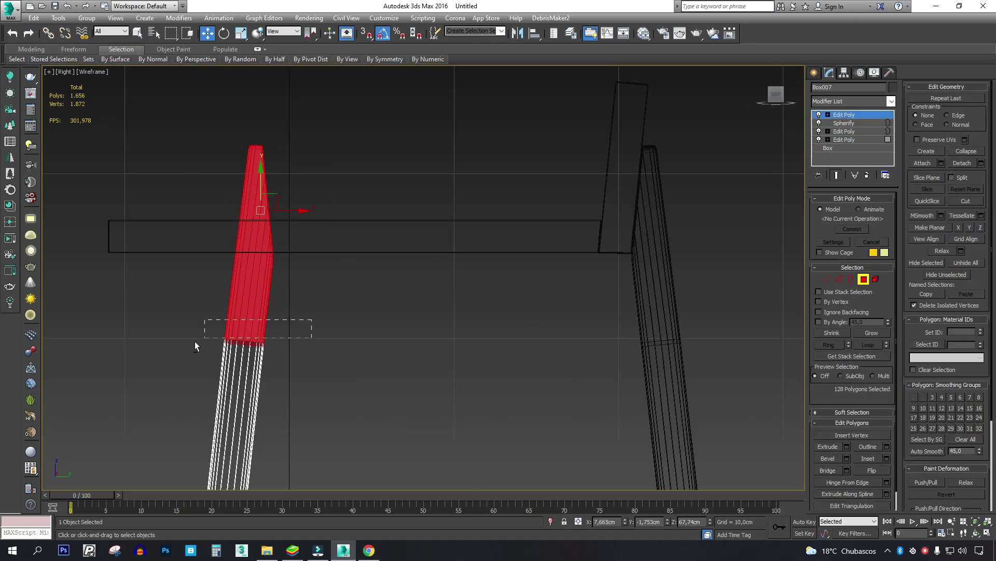
alt+drag(206, 343, 203, 339)
key(Delete)
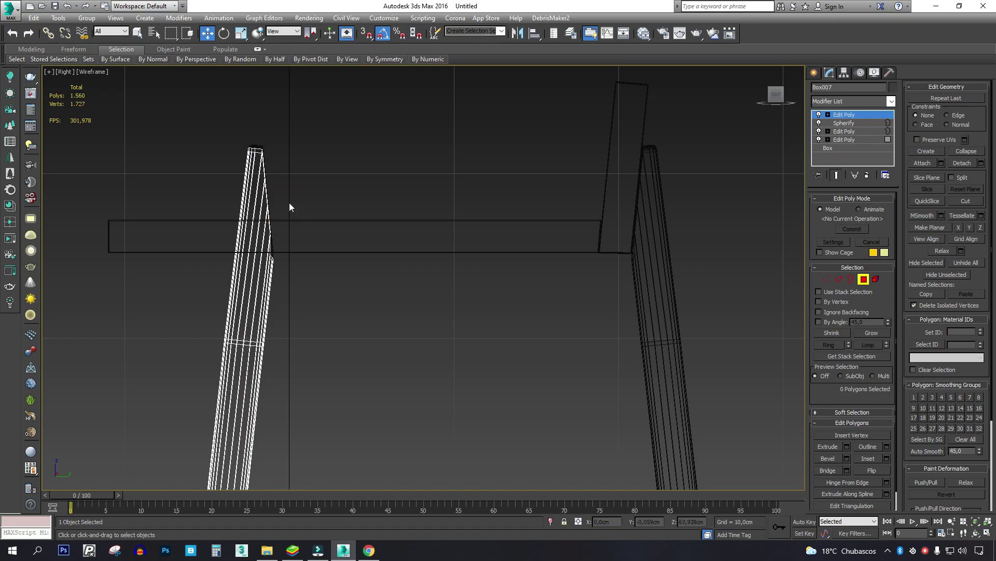
key(3)
click(268, 179)
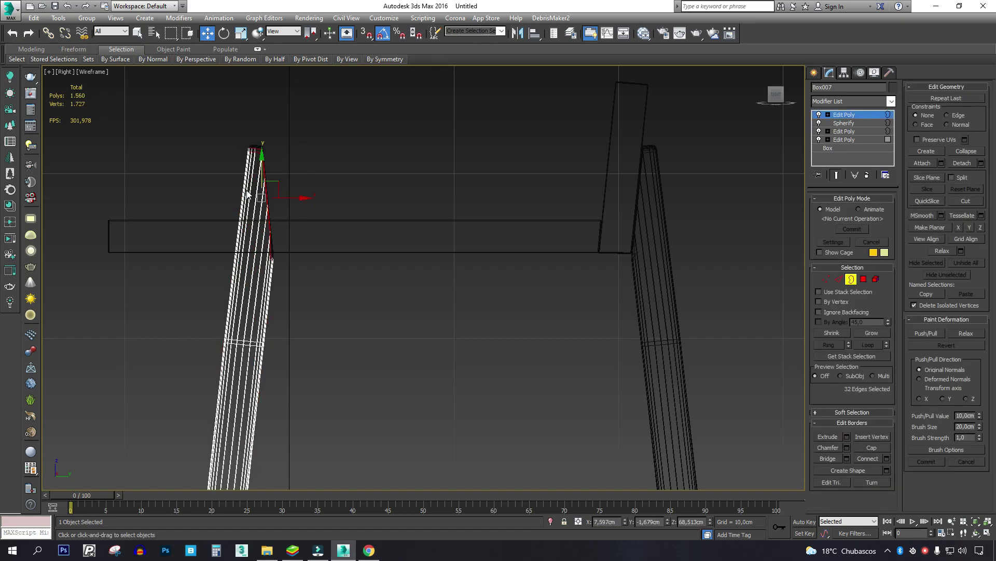
key(r)
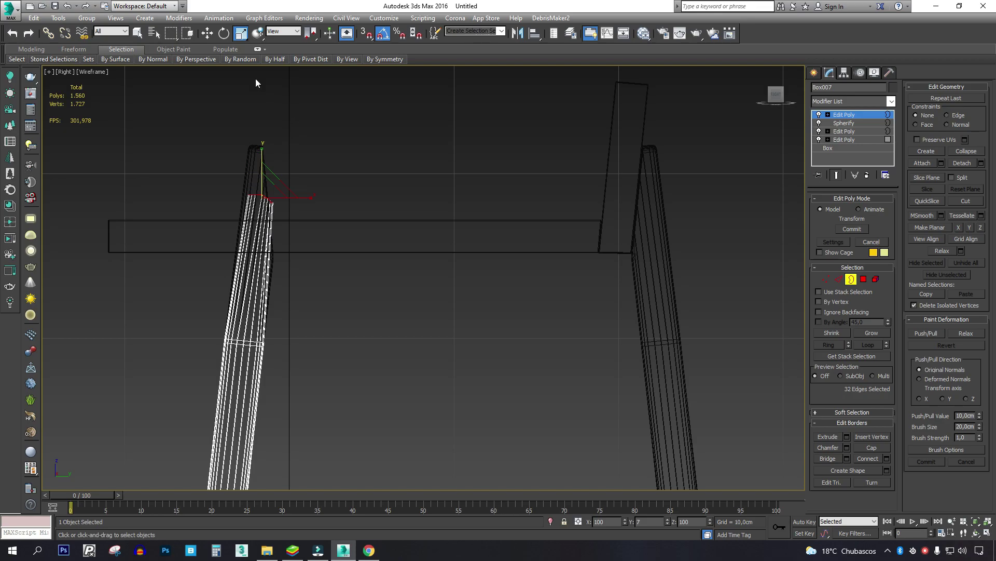
key(Delete)
Raise the shortened leg's open border into the seat's thickness, to about Z 65,4 cm, and flatten it level.
drag(270, 327, 205, 371)
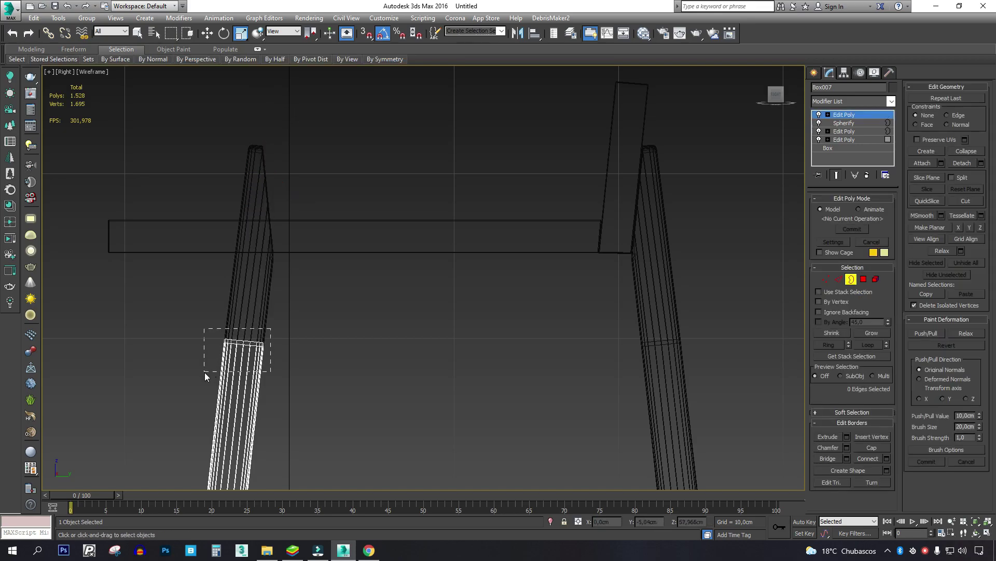
key(w)
drag(249, 338, 277, 414)
scroll(253, 248, up, 5)
key(r)
drag(298, 96, 299, 97)
drag(260, 302, 261, 304)
key(w)
drag(258, 231, 259, 245)
scroll(314, 194, down, 7)
mouse_move(316, 195)
alt+middle_down()
mouse_move(354, 228)
mouse_move(311, 213)
alt+middle_up()
scroll(311, 213, up, 6)
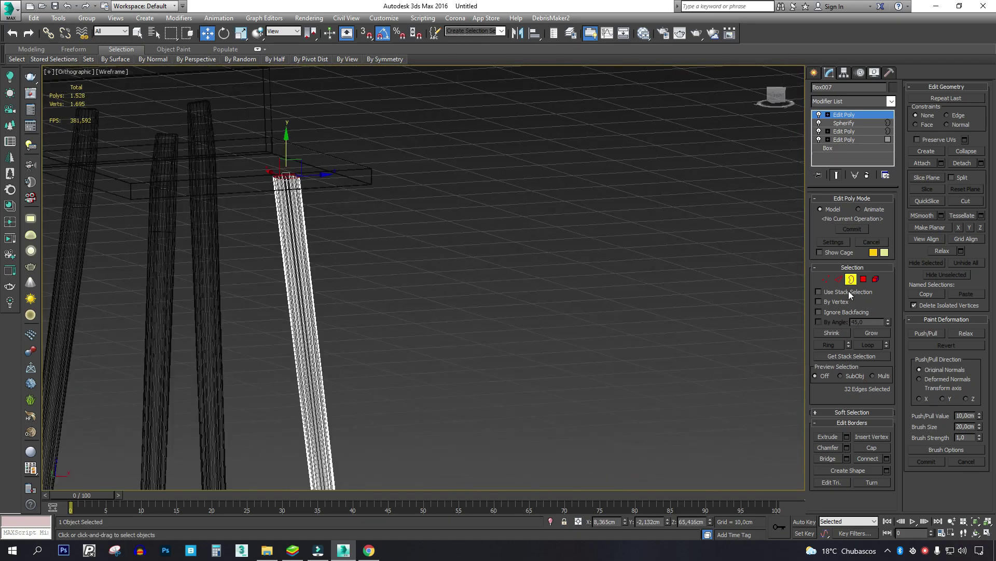
click(851, 280)
key(F3)
middle_drag(139, 206, 211, 233)
key(Delete)
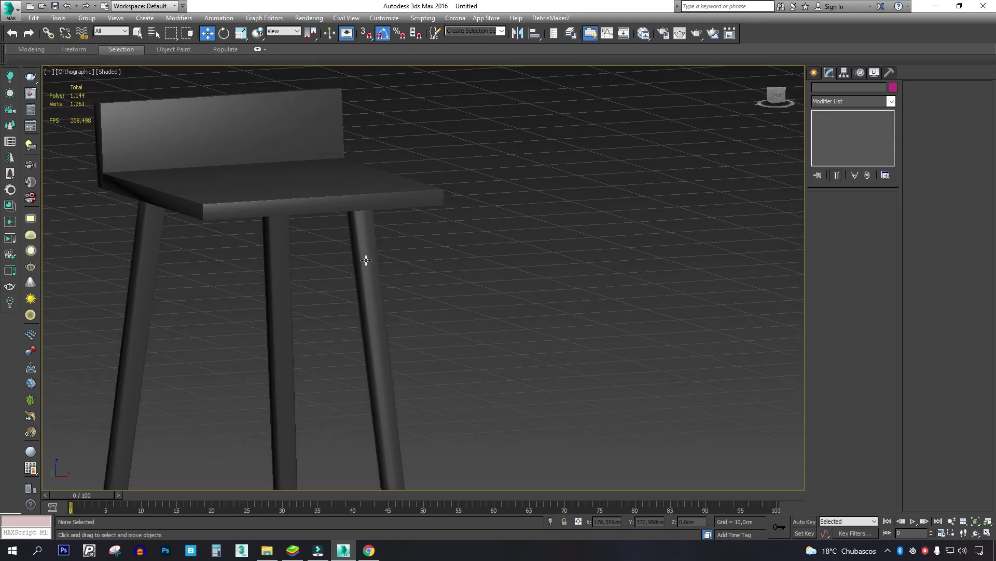
key(ctrl+z)
Mirror the shortened front leg along X as a copy and align it with the other front leg, at about X -13,4 cm.
scroll(509, 244, down, 5)
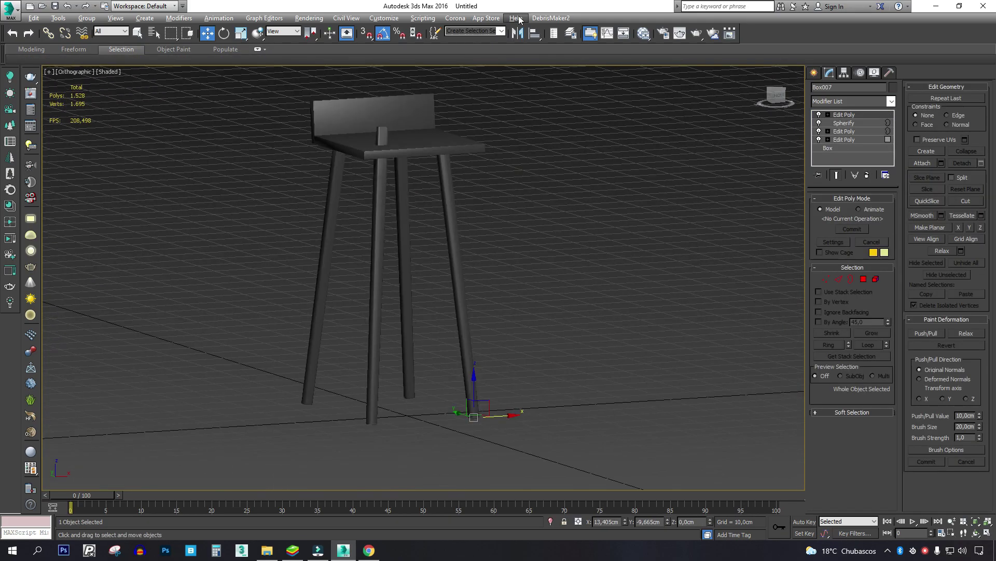
click(518, 33)
click(484, 298)
drag(478, 178, 624, 179)
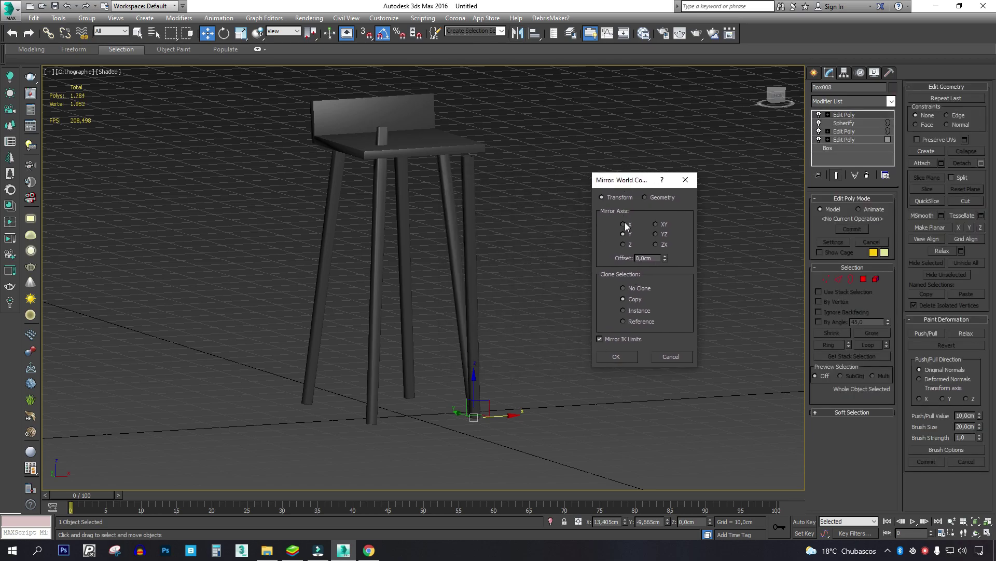
click(623, 224)
click(616, 356)
drag(503, 421, 397, 436)
scroll(381, 410, up, 5)
mouse_move(378, 363)
mouse_down()
mouse_move(369, 364)
mouse_move(382, 368)
mouse_up()
scroll(445, 421, down, 6)
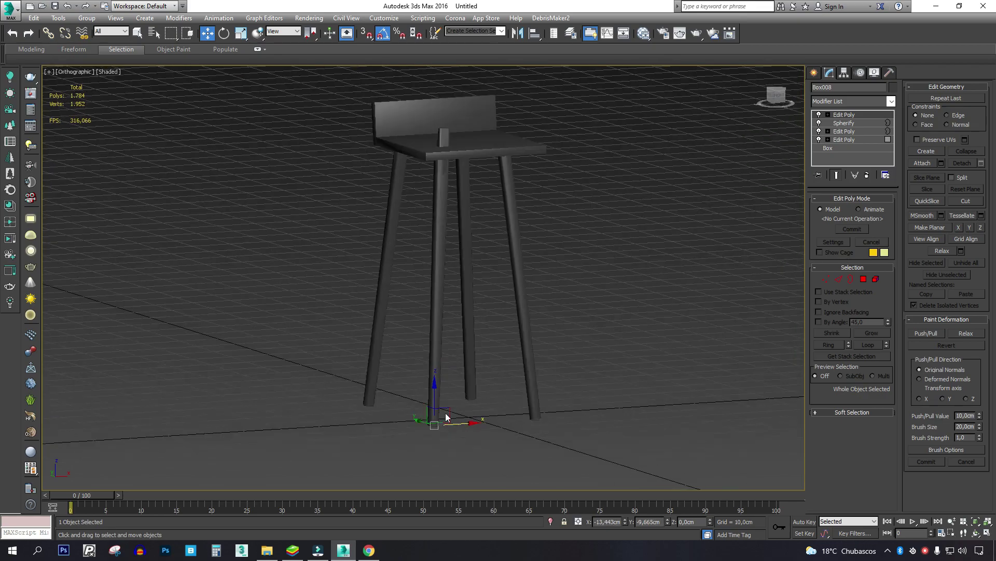
Delete the old front leg that still sticks up through the seat.
scroll(445, 145, up, 5)
click(439, 78)
middle_drag(440, 81, 455, 116)
key(Delete)
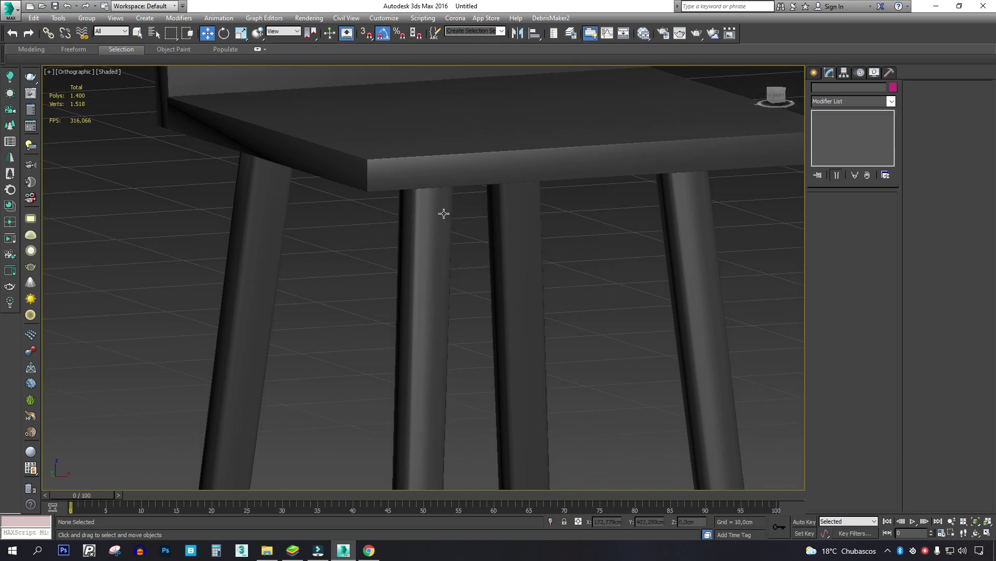
click(443, 213)
scroll(440, 223, down, 4)
alt+middle_drag(439, 230, 594, 229)
scroll(457, 264, down, 1)
Draw a cylinder over the leg in the Front view, about 1 cm in radius and 9,3 cm long.
key(t)
key(z)
click(815, 74)
key(f)
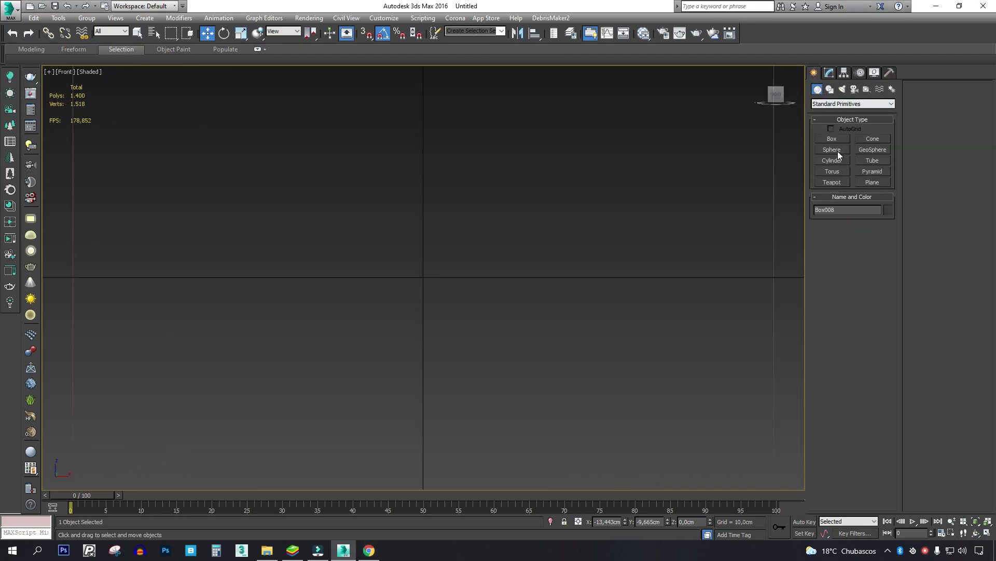
key(z)
click(837, 161)
scroll(436, 341, up, 3)
key(F3)
scroll(420, 316, up, 2)
drag(401, 306, 410, 312)
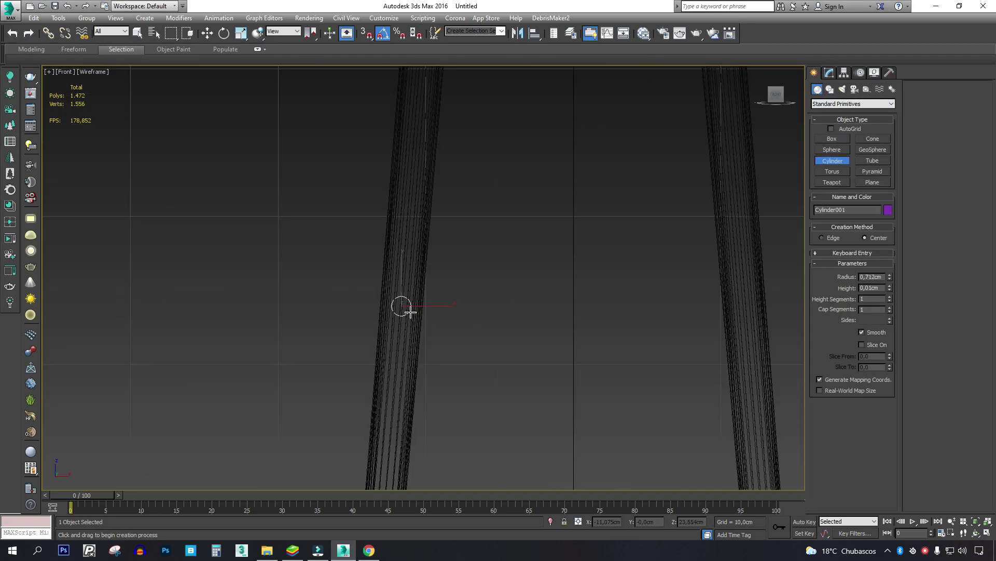
click(399, 175)
scroll(431, 217, down, 6)
alt+middle_drag(410, 269, 524, 289)
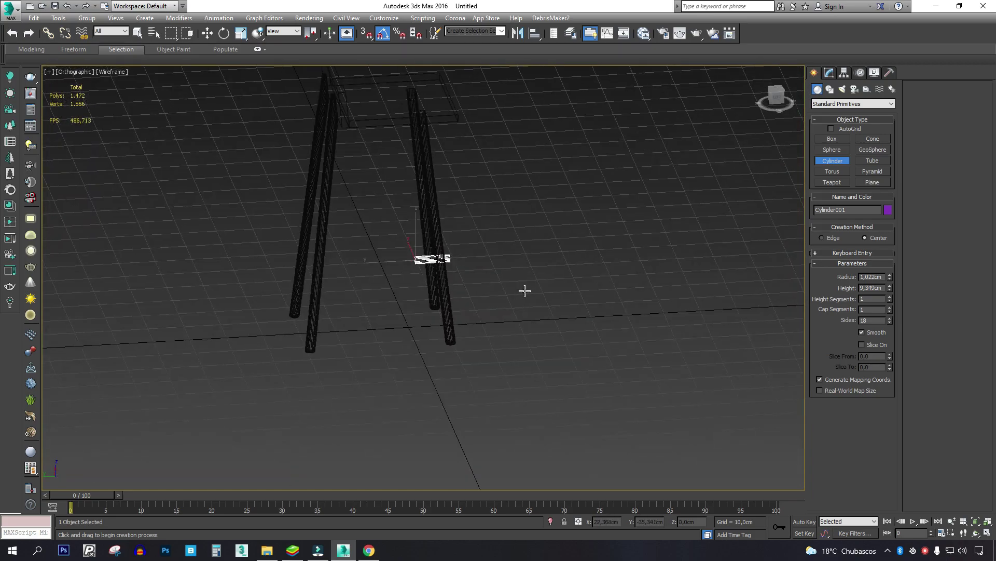
Move the cylinder along Y against the rear leg, to about Y 25,6 cm.
key(F3)
scroll(405, 274, up, 3)
key(w)
drag(406, 249, 230, 266)
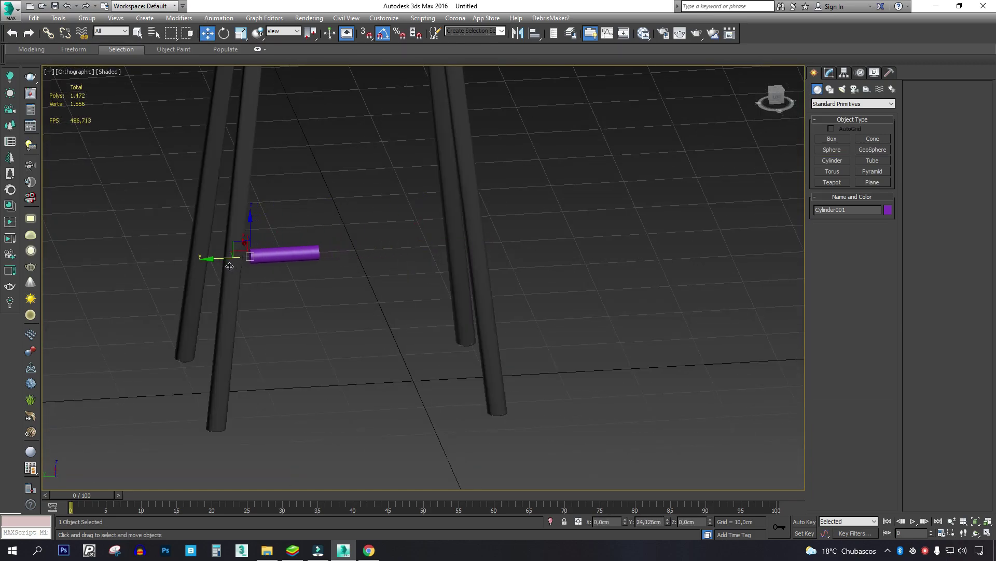
scroll(223, 266, up, 5)
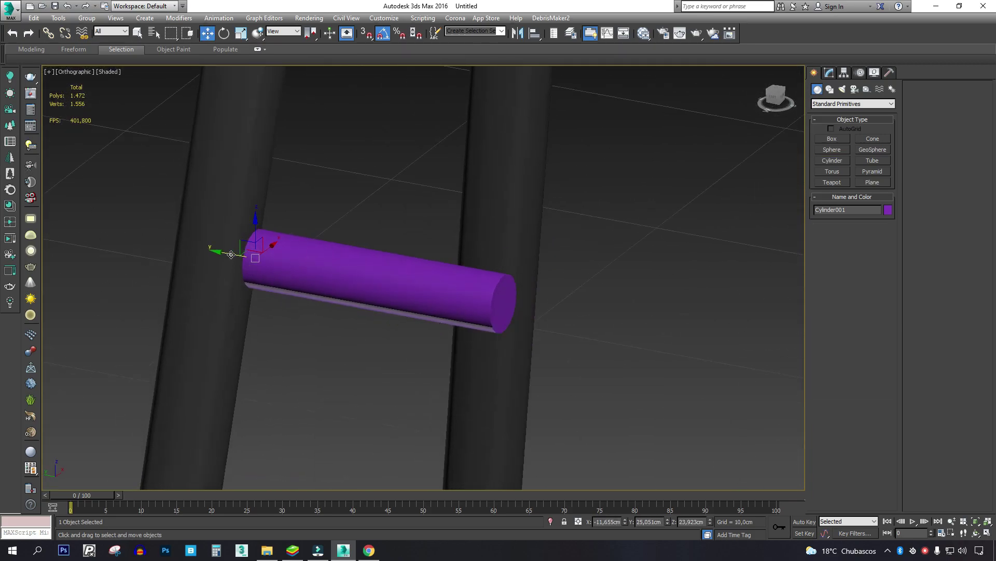
drag(221, 253, 215, 253)
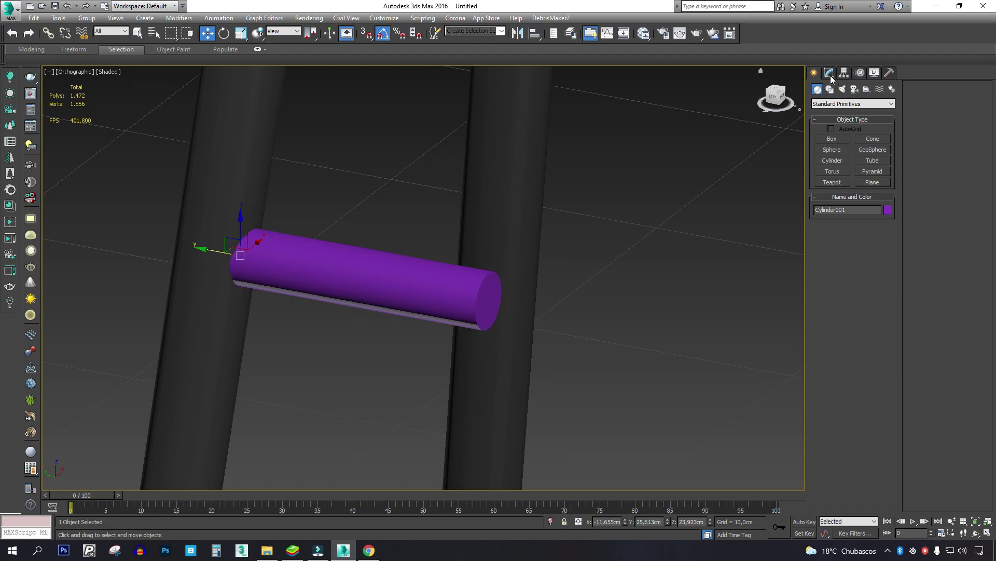
Reduce the cylinder's radius to about 0,88 cm and push its end slightly further into the rear leg.
click(831, 76)
alt+middle_drag(498, 201, 447, 197)
scroll(295, 229, up, 4)
alt+middle_drag(415, 242, 368, 241)
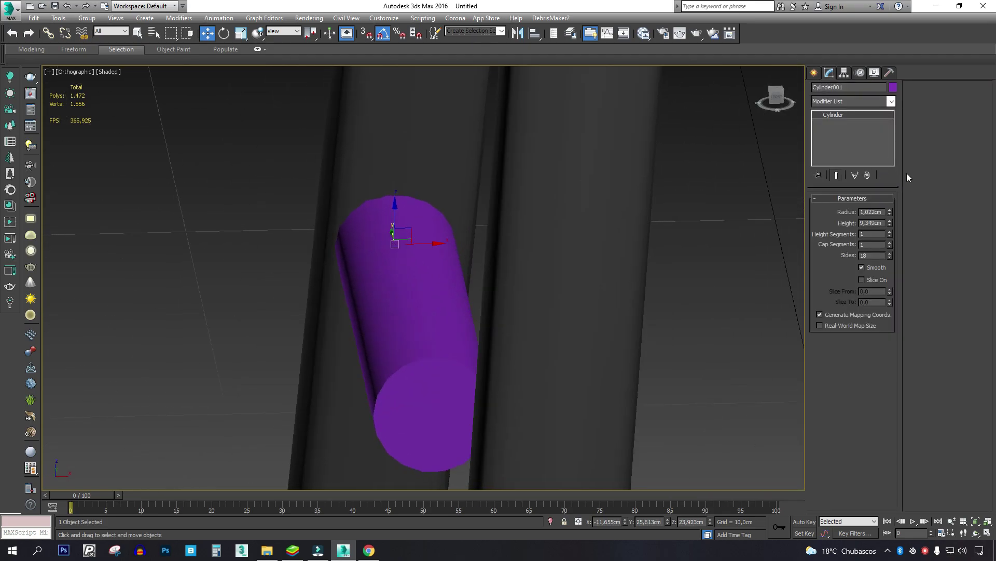
drag(891, 211, 890, 216)
alt+middle_drag(364, 259, 445, 271)
drag(112, 304, 107, 305)
Lengthen the cylinder until it reaches the front leg as a side rail.
scroll(469, 239, down, 6)
middle_drag(560, 252, 487, 256)
scroll(447, 266, up, 1)
key(F4)
drag(889, 224, 883, 125)
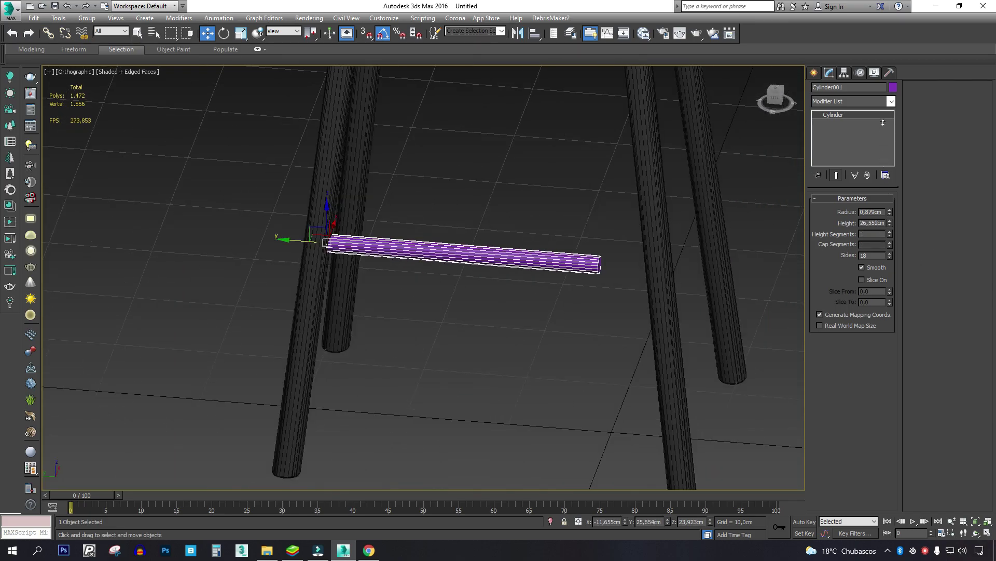
Add an Edit Poly modifier to the side rail and delete its two end-cap polygons.
click(882, 103)
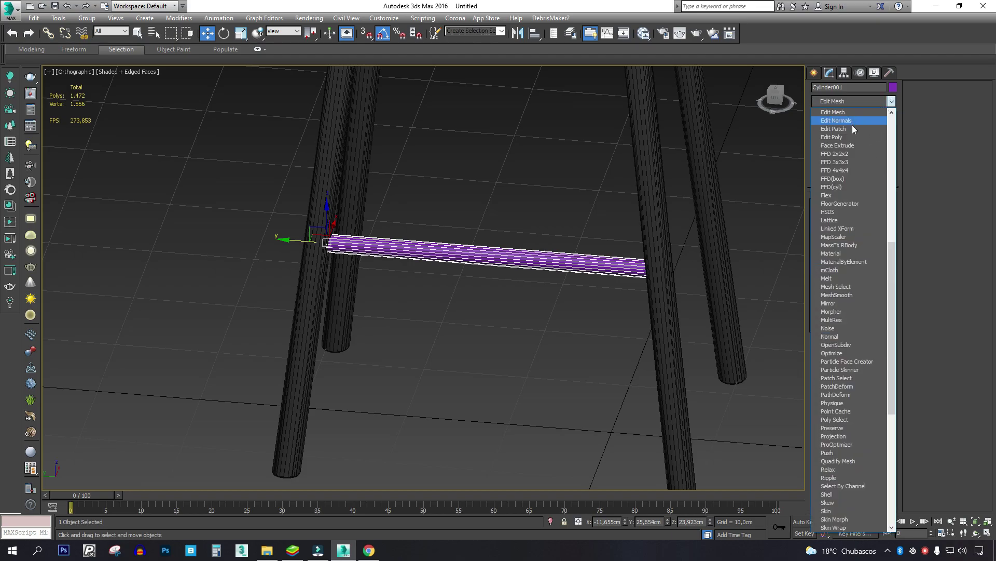
click(852, 125)
key(ctrl+a)
alt+drag(487, 206, 501, 333)
middle_drag(501, 333, 469, 341)
key(Delete)
scroll(617, 294, up, 2)
scroll(606, 291, up, 3)
key(F3)
key(ctrl+a)
scroll(605, 319, down, 5)
key(F3)
key(4)
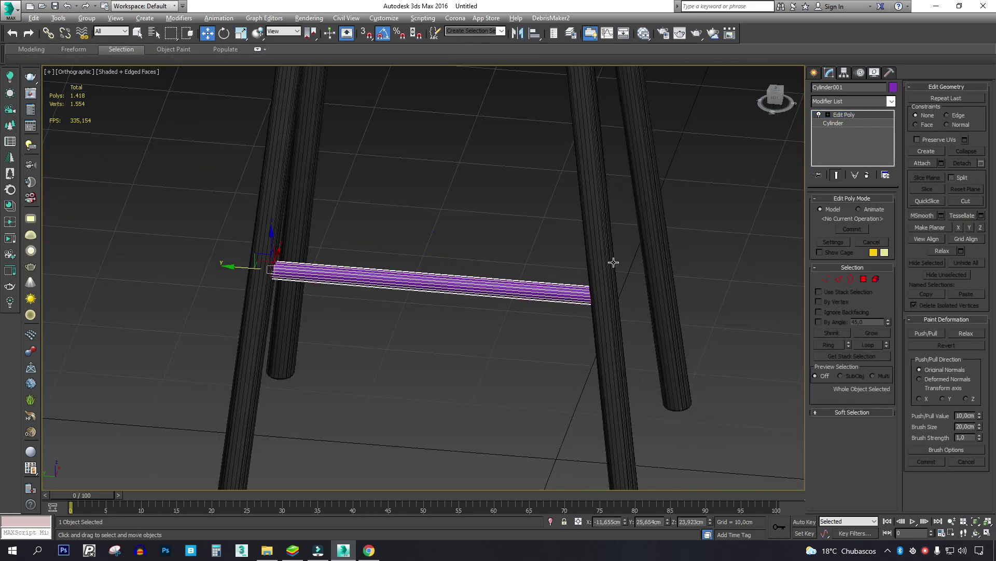
Copy the side rail along X to the opposite pair of legs, at about X 11,6 cm.
alt+middle_drag(618, 261, 517, 251)
shift+drag(482, 212, 721, 213)
click(499, 313)
alt+middle_drag(612, 294, 797, 301)
drag(604, 378, 596, 376)
scroll(426, 279, down, 5)
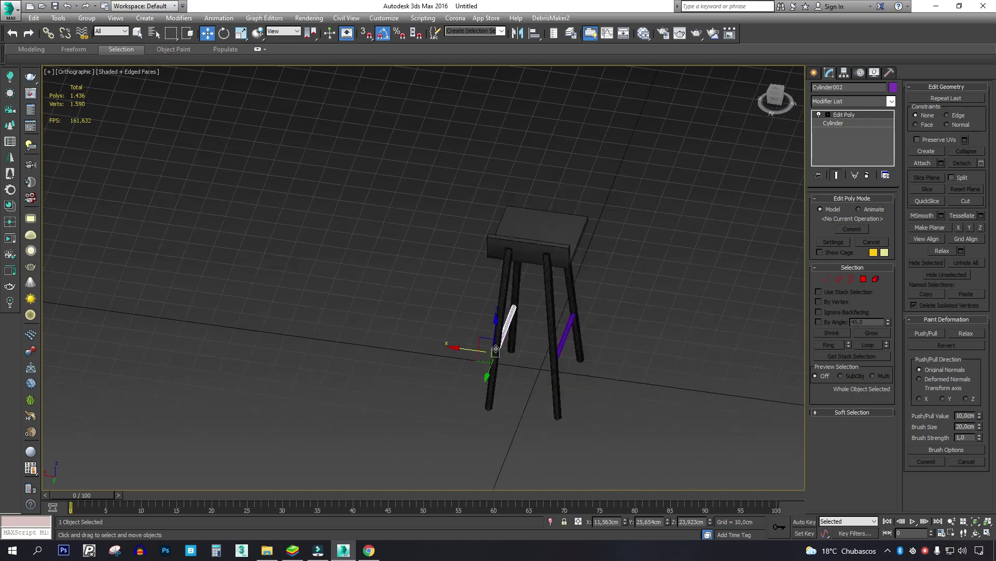
Rotate a copy of both side rails crosswise and lower the copies to about Z 15,5 cm.
scroll(519, 311, up, 3)
ctrl+click(587, 332)
key(e)
shift+drag(528, 367, 483, 383)
click(500, 320)
alt+middle_drag(499, 320, 518, 312)
key(w)
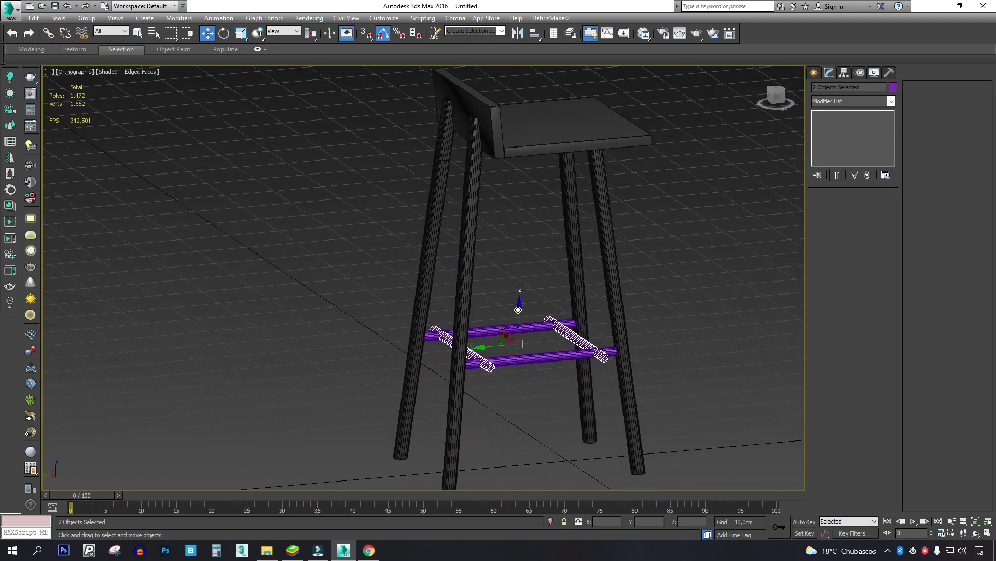
drag(518, 309, 528, 351)
Move the rear crossbar along Y into line with the rear legs, to about Y 27,4 cm.
click(449, 386)
scroll(445, 396, up, 2)
drag(397, 362, 382, 363)
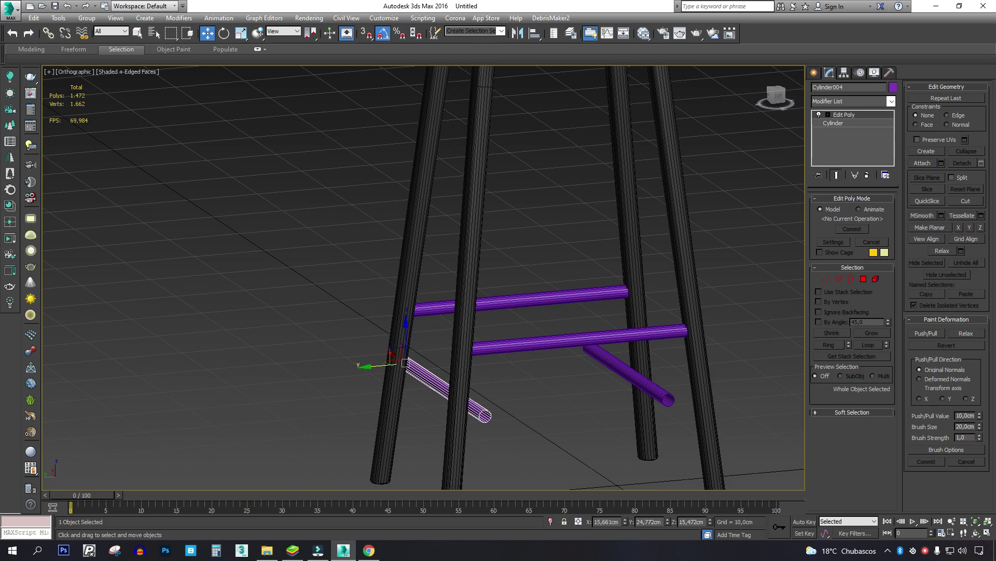
scroll(377, 366, up, 2)
drag(407, 357, 370, 359)
alt+middle_drag(371, 358, 457, 360)
Shorten one end of the rear crossbar by moving its border inside the leg, to about X 11,3 cm.
key(3)
click(250, 402)
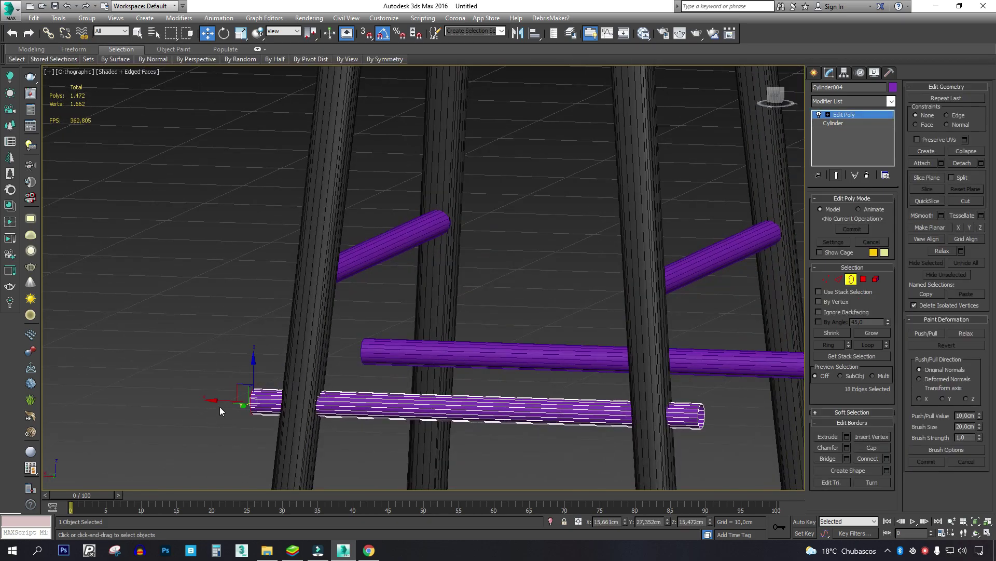
scroll(220, 407, up, 2)
alt+middle_drag(221, 407, 241, 411)
drag(238, 398, 305, 401)
mouse_move(306, 401)
alt+middle_down()
mouse_move(372, 406)
mouse_move(358, 416)
mouse_move(334, 410)
alt+middle_up()
key(F3)
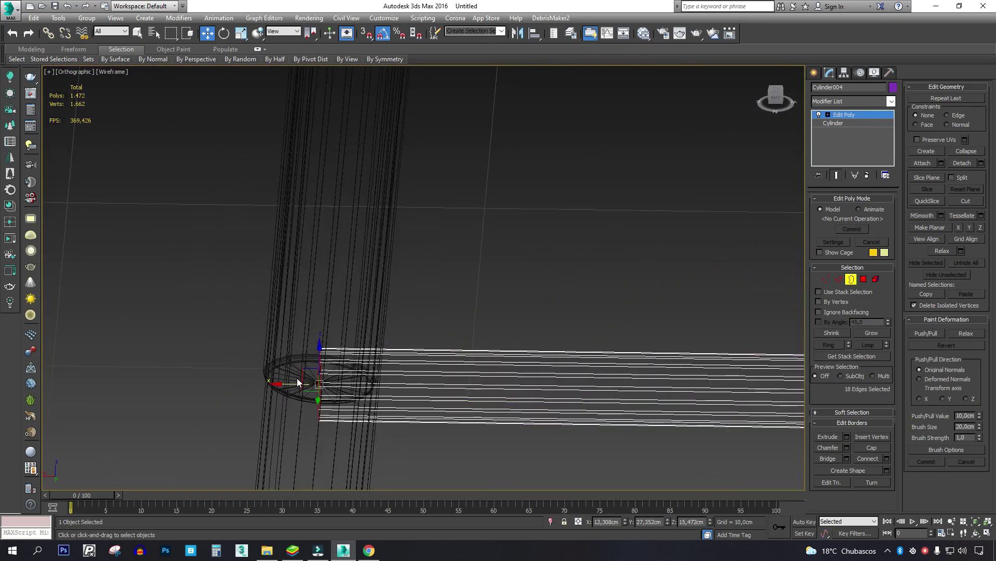
drag(306, 384, 341, 384)
key(F3)
scroll(344, 385, down, 5)
middle_drag(799, 389, 571, 332)
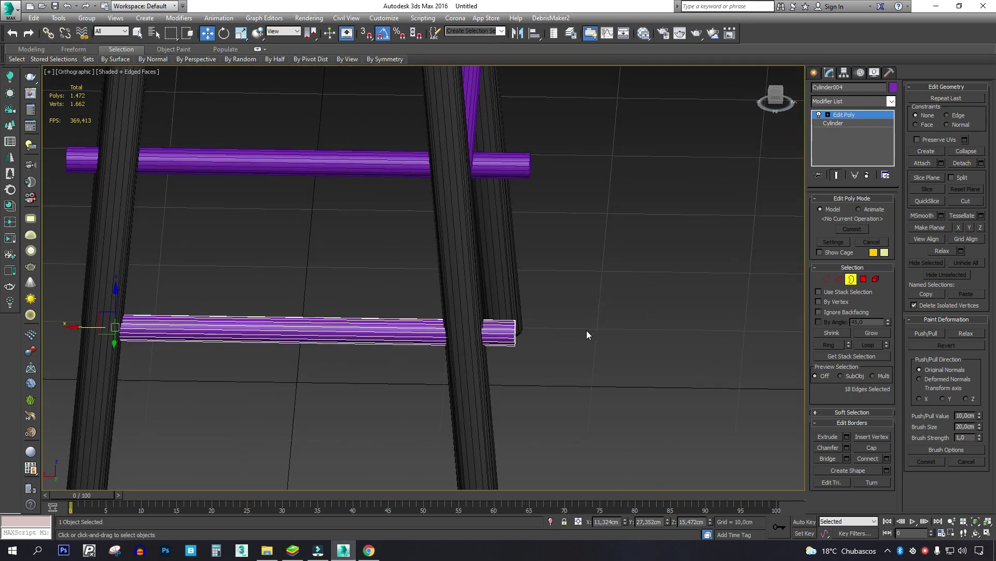
Pull the rear crossbar's other end border back inside the opposite rear leg.
click(516, 334)
scroll(480, 337, up, 3)
drag(529, 329, 468, 328)
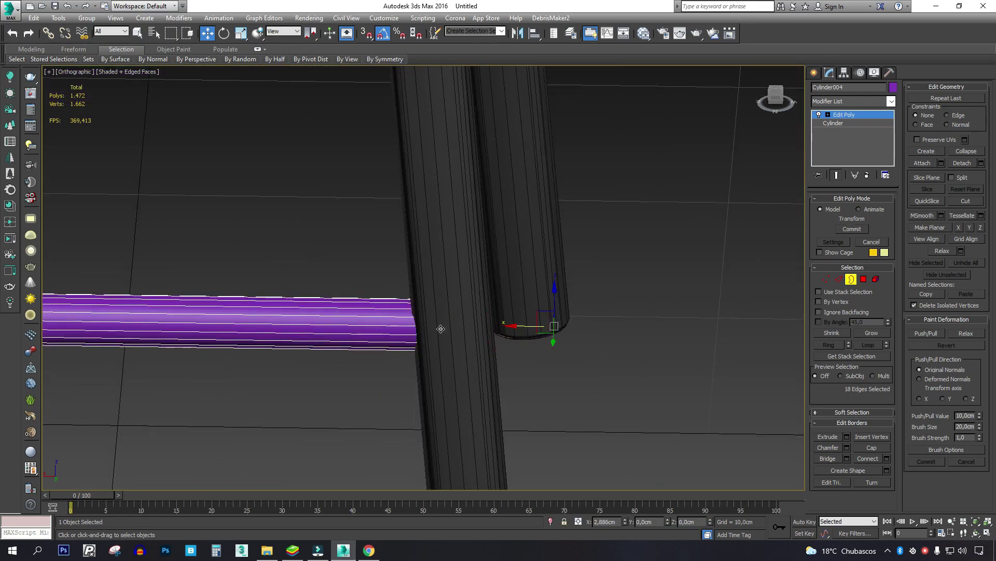
drag(392, 318, 397, 319)
scroll(406, 321, down, 5)
alt+middle_drag(415, 322, 493, 333)
key(3)
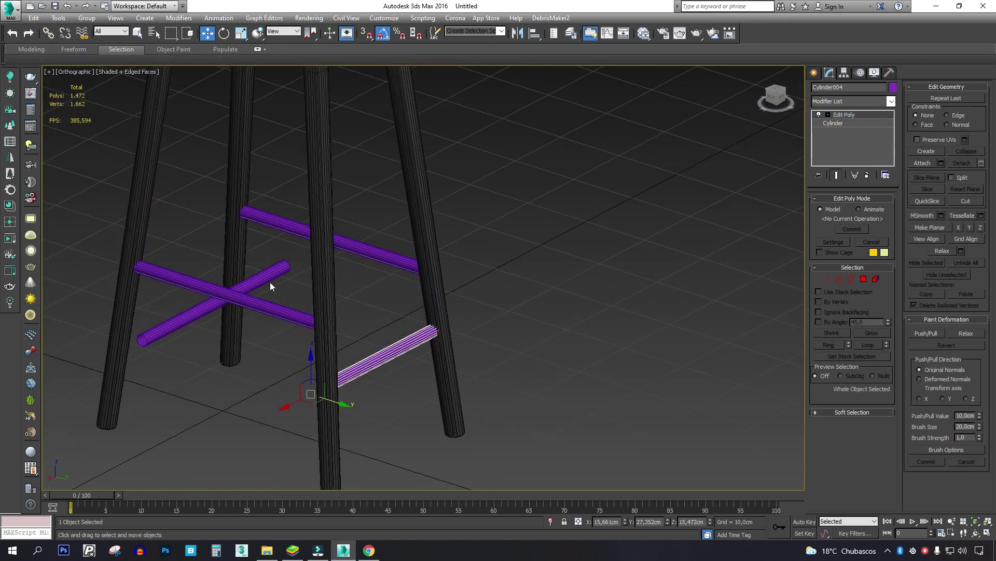
Delete the untrimmed front crossbar and copy the trimmed rear one along Y to the front legs, at about Y -7,5 cm.
click(272, 270)
key(Delete)
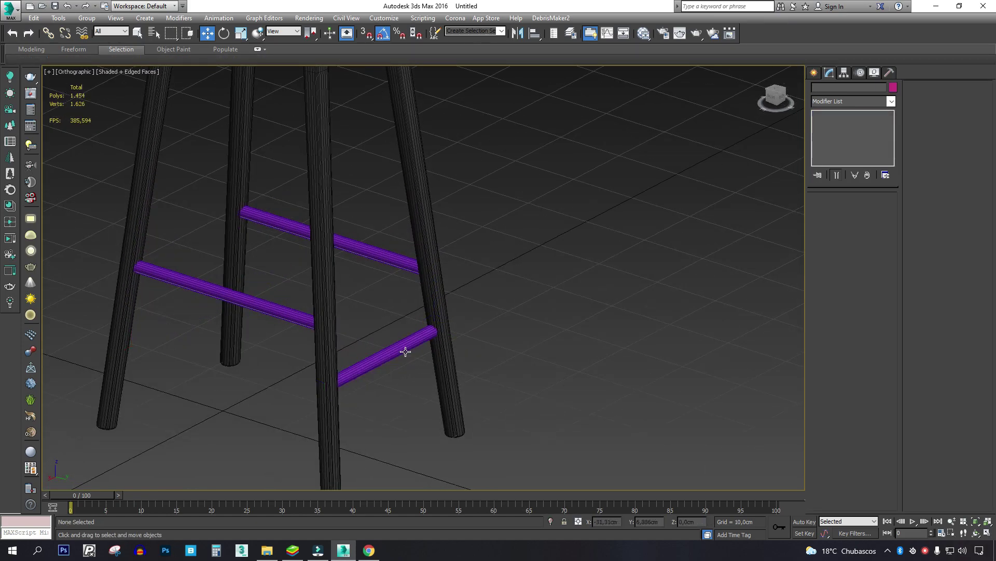
click(405, 349)
alt+middle_drag(405, 349, 410, 400)
mouse_move(433, 399)
shift+mouse_down()
mouse_move(197, 410)
mouse_move(184, 423)
shift+mouse_up()
click(497, 320)
alt+middle_drag(269, 369, 107, 373)
scroll(82, 372, up, 10)
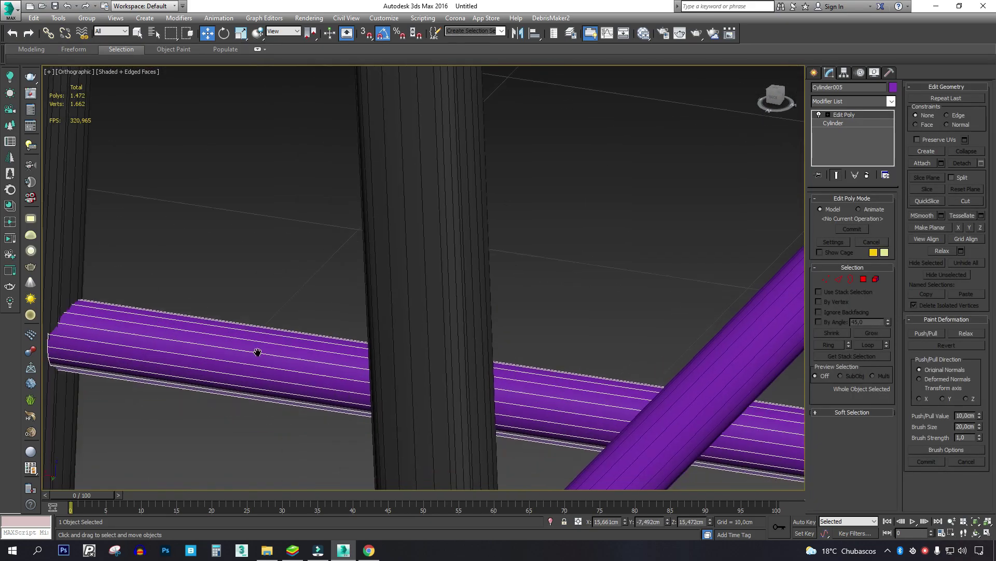
Extend one end border of the front crossbar slightly outward into its leg.
key(3)
click(102, 307)
scroll(254, 274, down, 6)
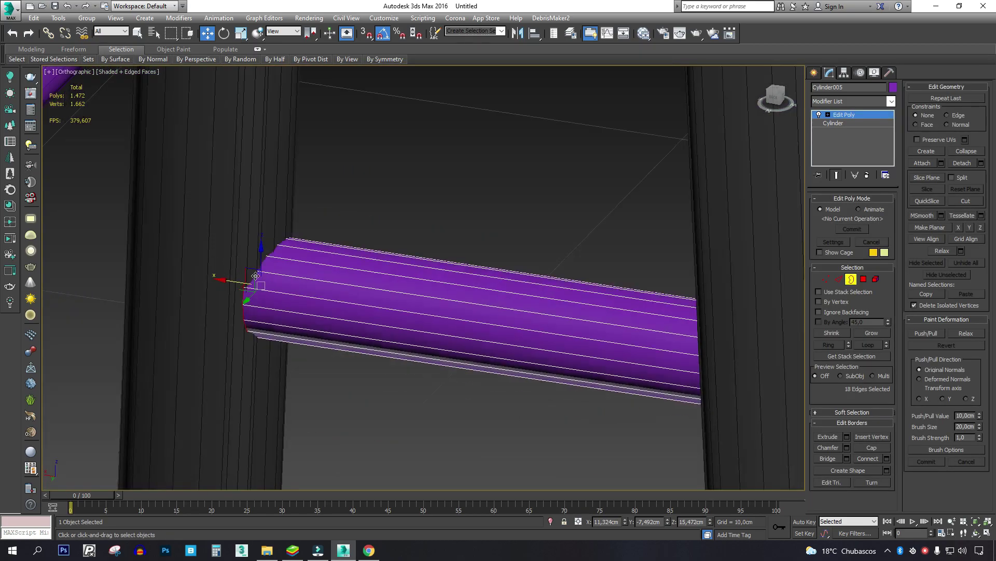
drag(233, 281, 215, 278)
key(3)
scroll(397, 344, down, 5)
scroll(399, 344, down, 4)
alt+middle_drag(401, 344, 379, 343)
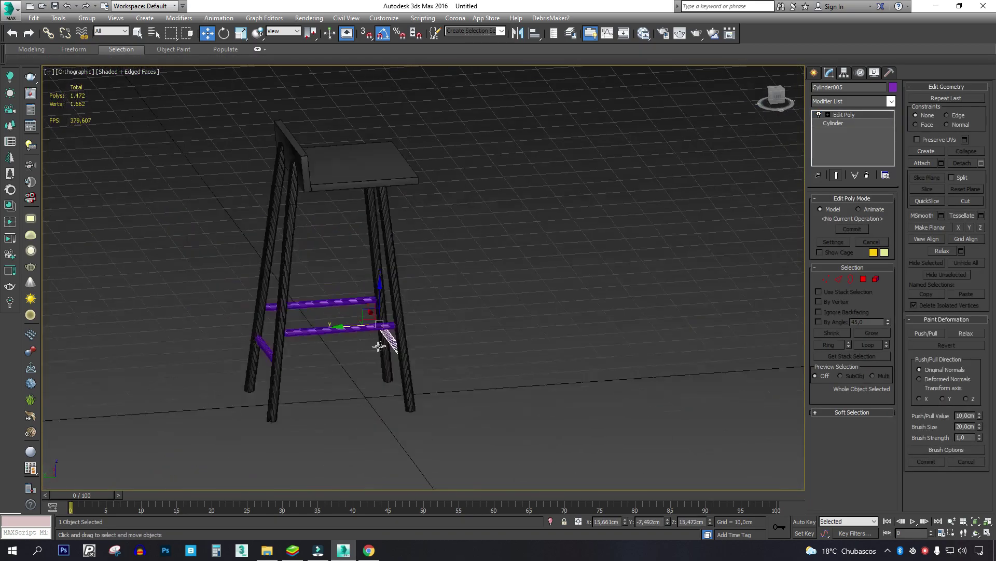
Assign one dark grey object colour to all chair parts and display them shaded without edges.
key(ctrl+a)
click(892, 86)
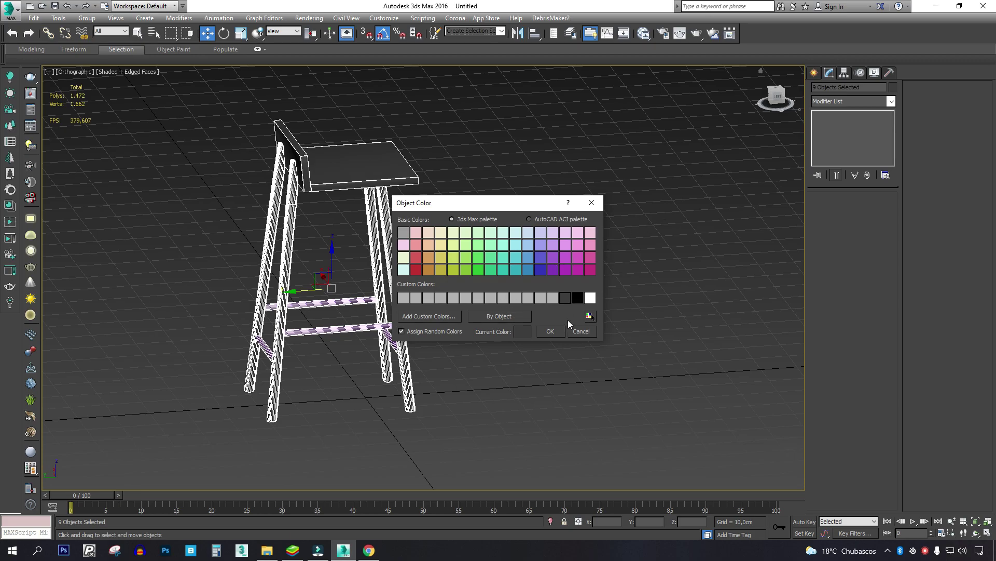
click(549, 330)
alt+middle_drag(547, 327, 523, 300)
key(F3)
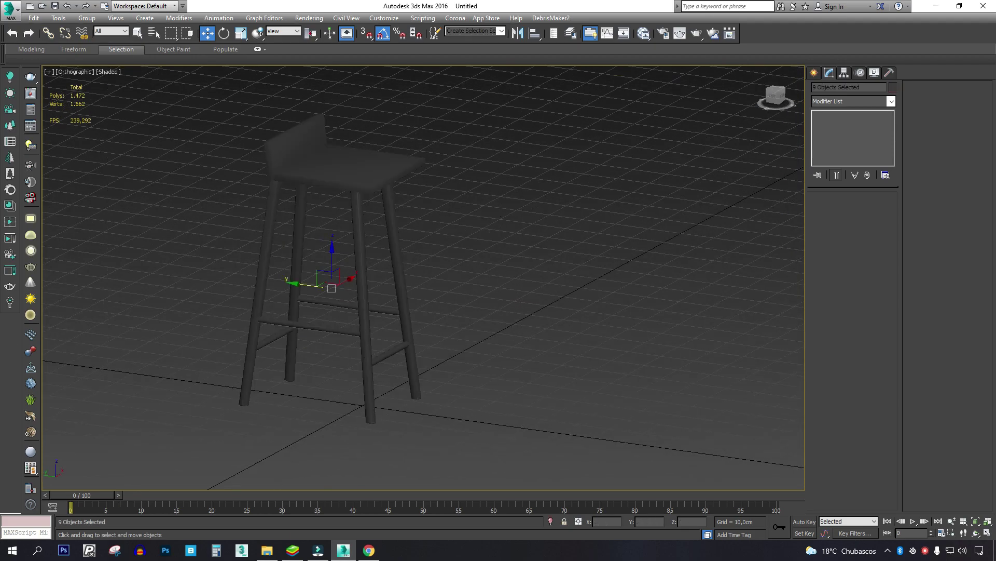
Copy the whole chair along X to create a second chair beside the original.
key(alt+Tab)
alt+middle_drag(401, 301, 331, 289)
mouse_move(353, 292)
shift+mouse_down()
mouse_move(498, 329)
mouse_move(539, 328)
shift+mouse_up()
click(499, 318)
middle_drag(571, 316, 490, 299)
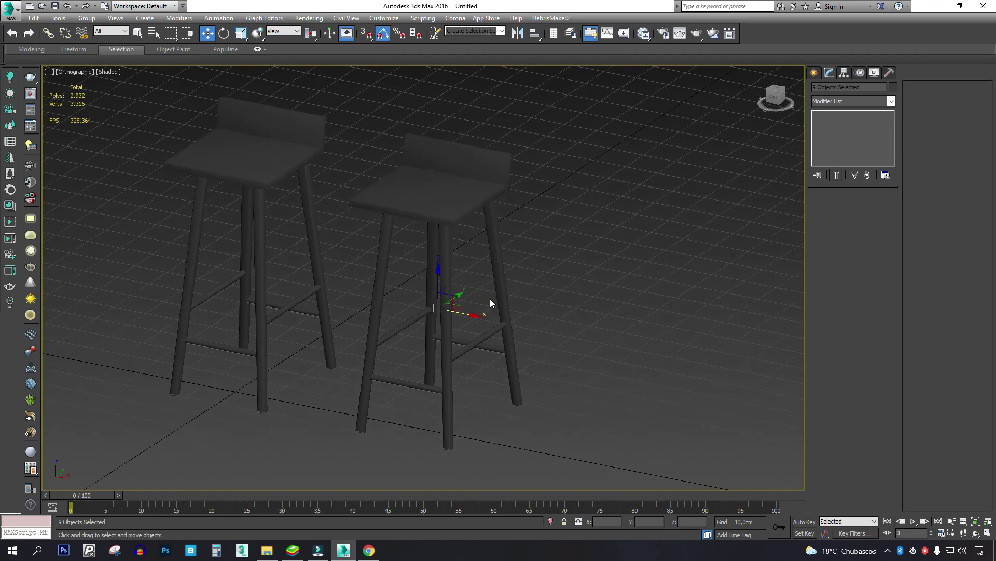
Move the foot vertices of the second chair's outer rear leg inward in the top view, to about X 69,2 cm and Y 26,6 cm.
click(497, 275)
key(t)
key(z)
key(F3)
scroll(507, 254, down, 5)
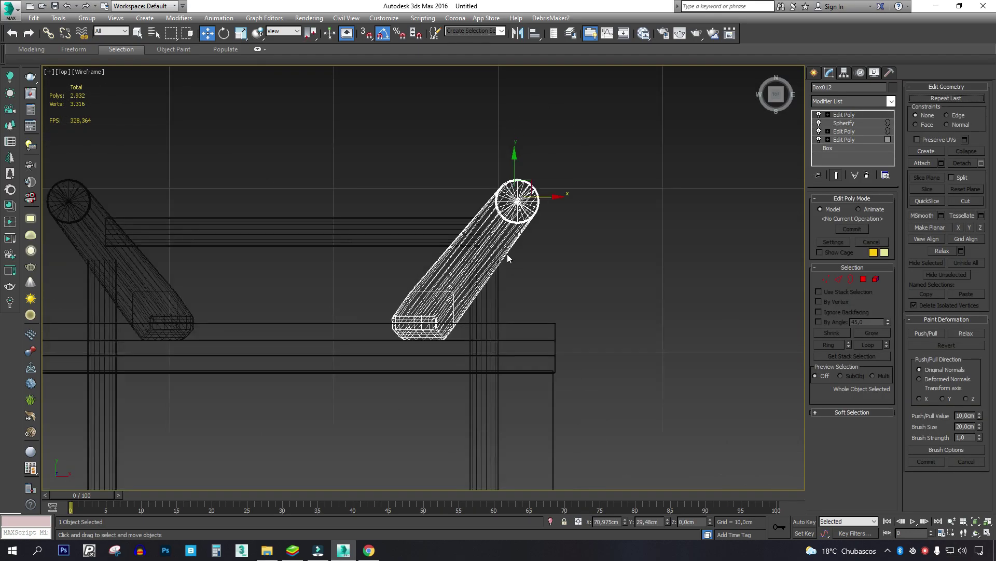
scroll(507, 251, up, 2)
key(1)
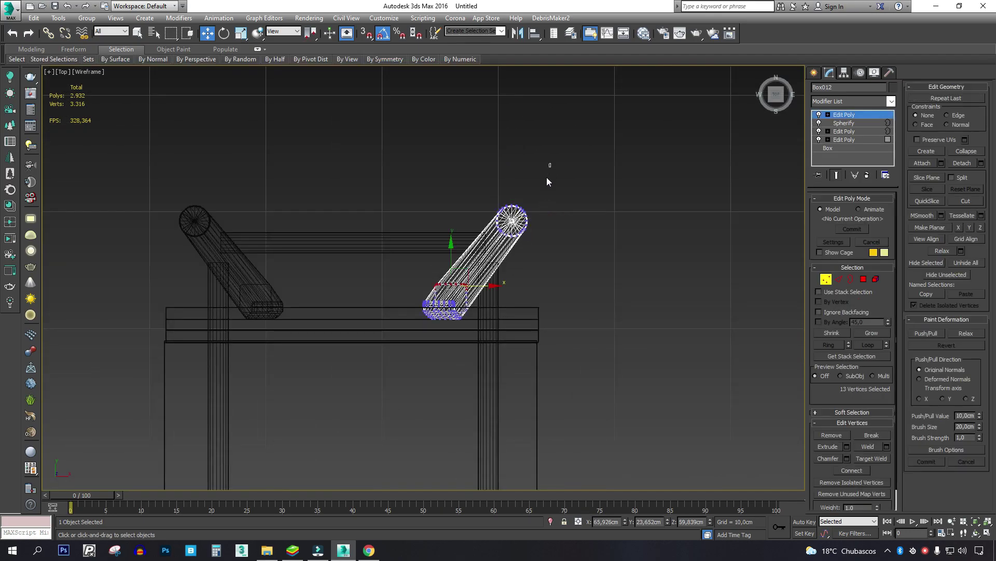
drag(512, 220, 489, 252)
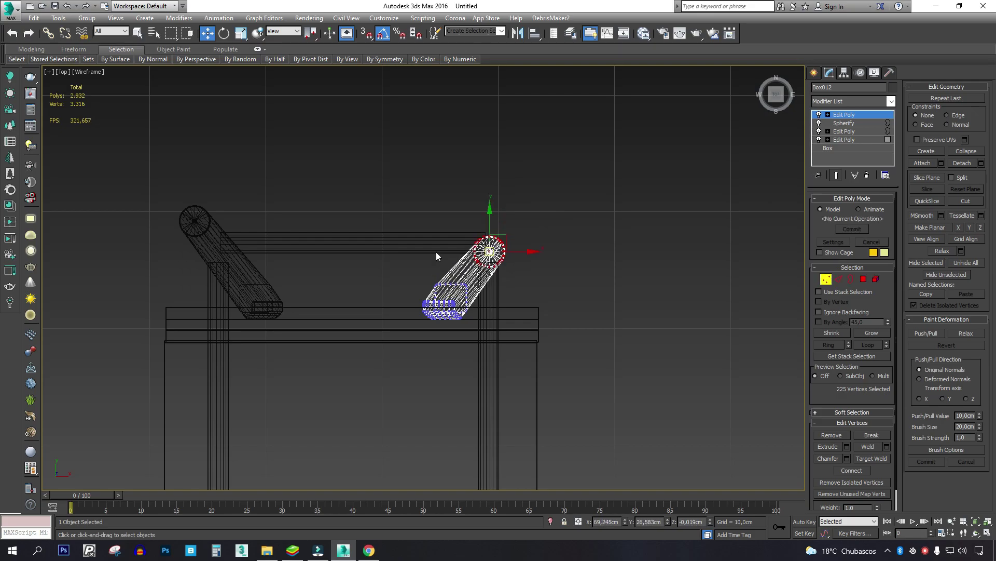
key(1)
click(233, 266)
key(Delete)
click(452, 278)
click(516, 191)
key(ctrl+z)
Mirror the reshaped rear leg across the X axis as a copy.
click(474, 251)
click(479, 270)
click(518, 35)
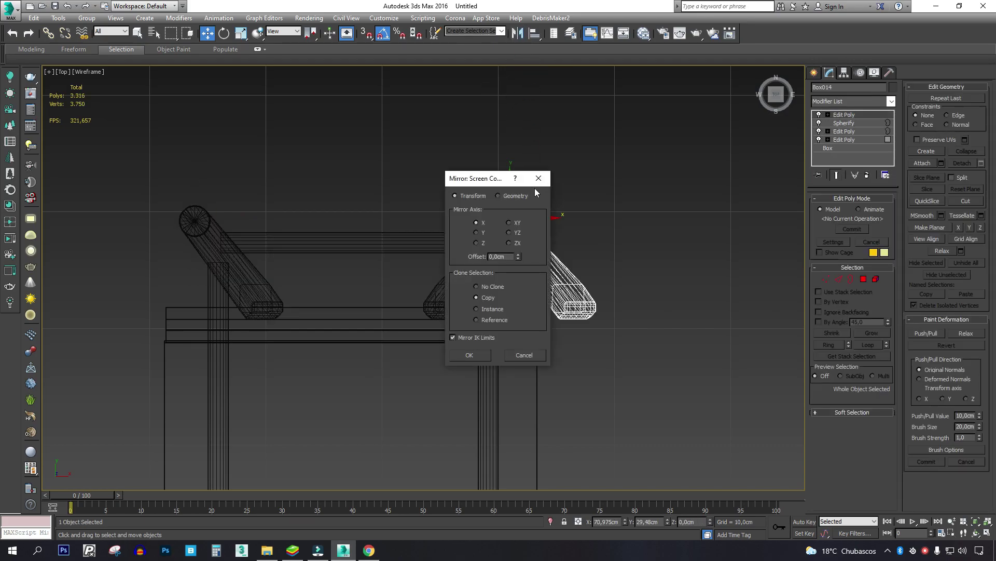
drag(487, 184, 658, 153)
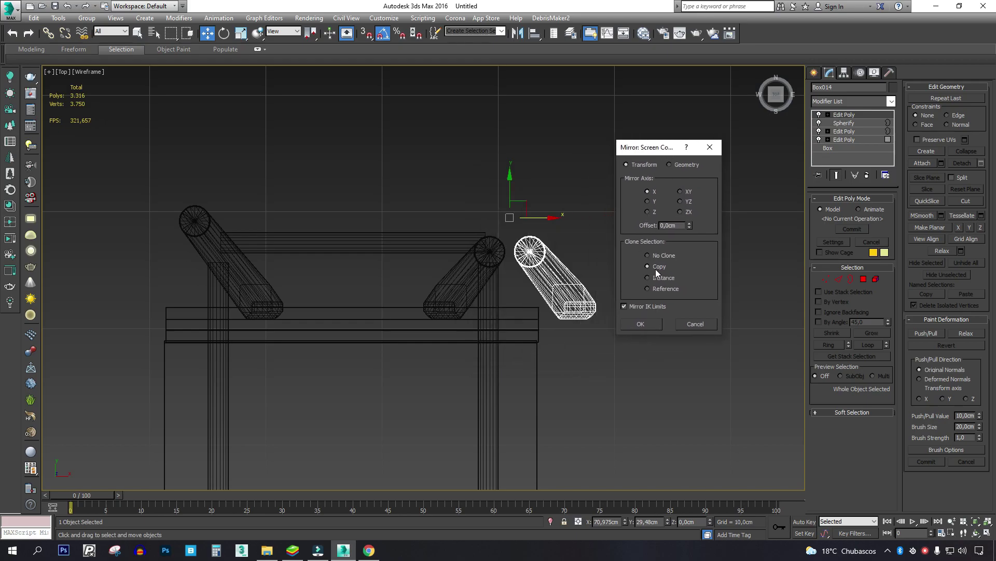
click(647, 326)
Move the mirrored leg along X to the opposite rear corner and delete the old leg there.
drag(538, 217, 225, 218)
click(192, 215)
key(Delete)
Move the second chair's rear crossbar along Y to line up with the reshaped rear legs, at about Y 26,5 cm.
click(370, 244)
drag(535, 216, 538, 226)
scroll(538, 225, down, 3)
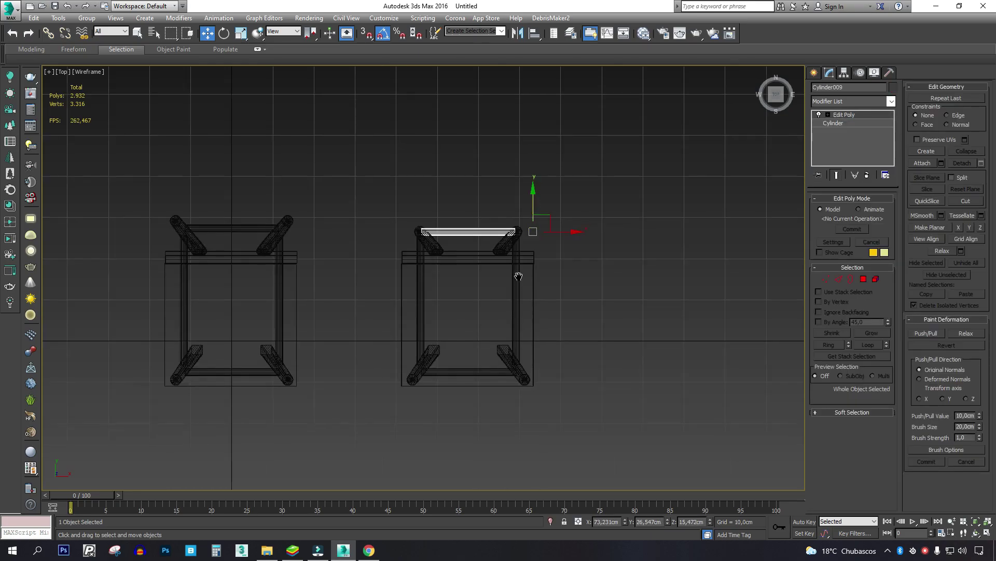
scroll(509, 358, up, 1)
middle_drag(509, 358, 498, 329)
click(498, 324)
drag(525, 359, 506, 330)
scroll(445, 310, up, 3)
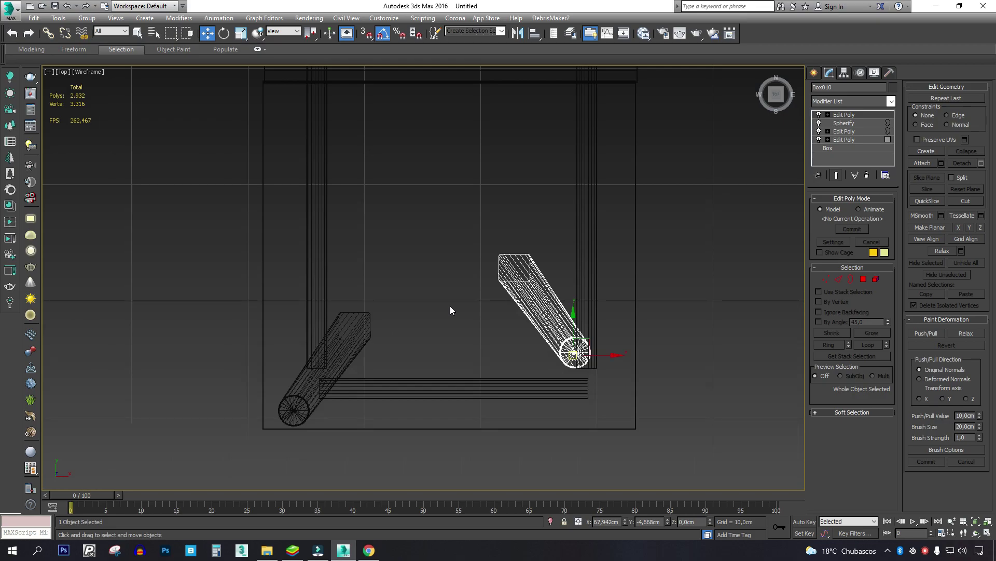
key(ctrl+z)
Move both front legs of the second chair together along Y toward the seat centre, to about Y -4,3 cm.
ctrl+click(353, 336)
drag(450, 341, 452, 286)
scroll(454, 306, down, 3)
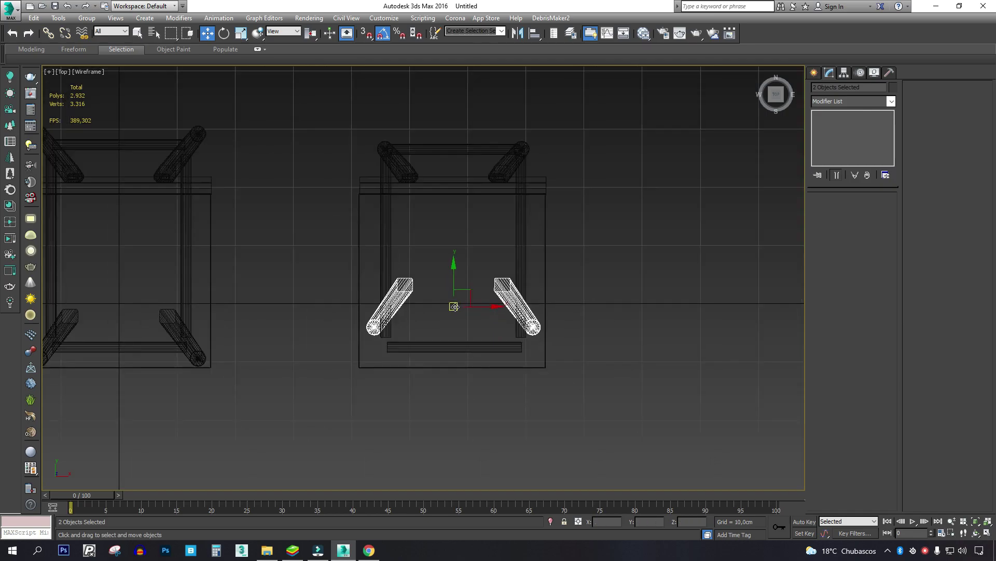
scroll(466, 253, up, 2)
scroll(493, 290, up, 2)
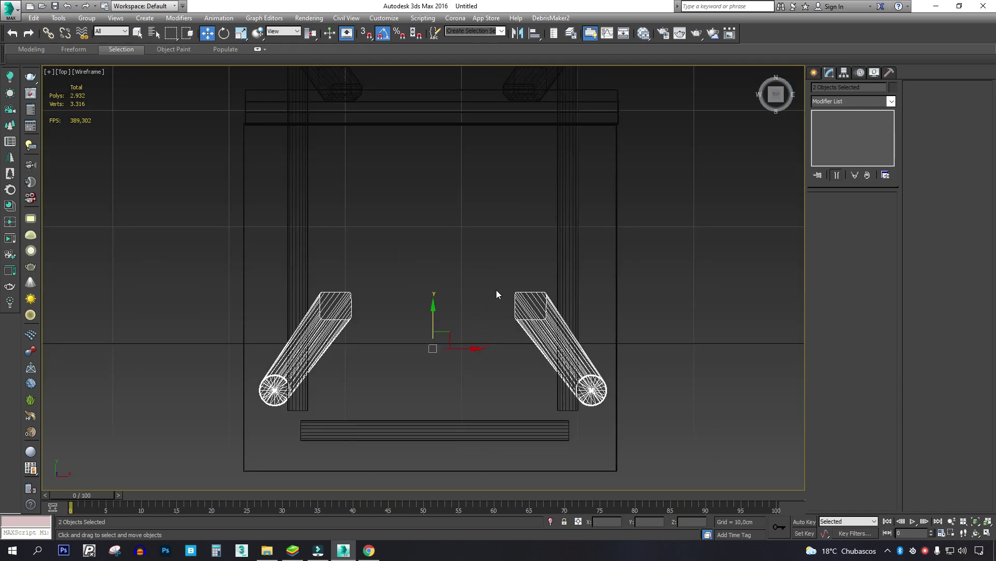
Shift the second chair's two front legs inward along X to line up with the side rails.
click(559, 328)
drag(613, 392, 594, 392)
click(337, 311)
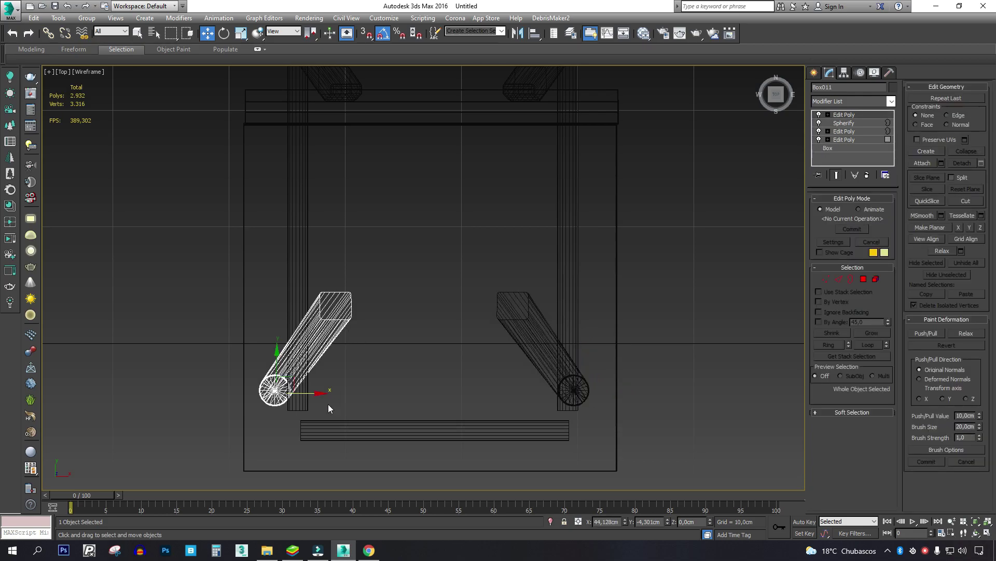
drag(315, 393, 364, 395)
click(531, 316)
mouse_move(518, 317)
mouse_down()
mouse_move(535, 322)
mouse_move(498, 322)
mouse_move(507, 322)
mouse_up()
drag(378, 298, 361, 316)
scroll(385, 328, down, 5)
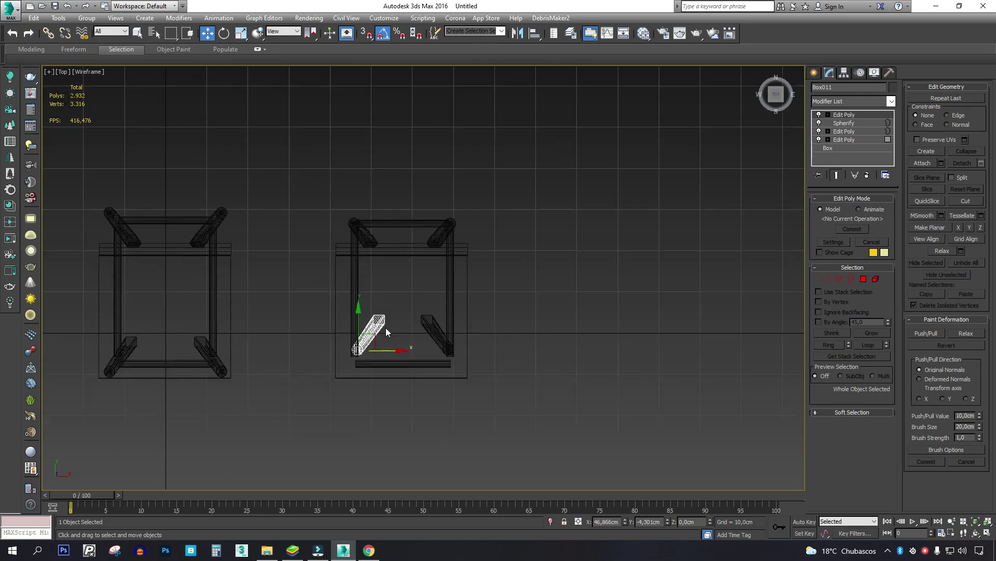
Select the entire second chair and move it slightly along X away from the first chair.
drag(486, 185, 345, 374)
scroll(395, 304, up, 3)
drag(426, 286, 440, 286)
Nudge each of the second chair's front legs slightly along X toward the first chair.
scroll(404, 328, up, 4)
drag(399, 329, 351, 260)
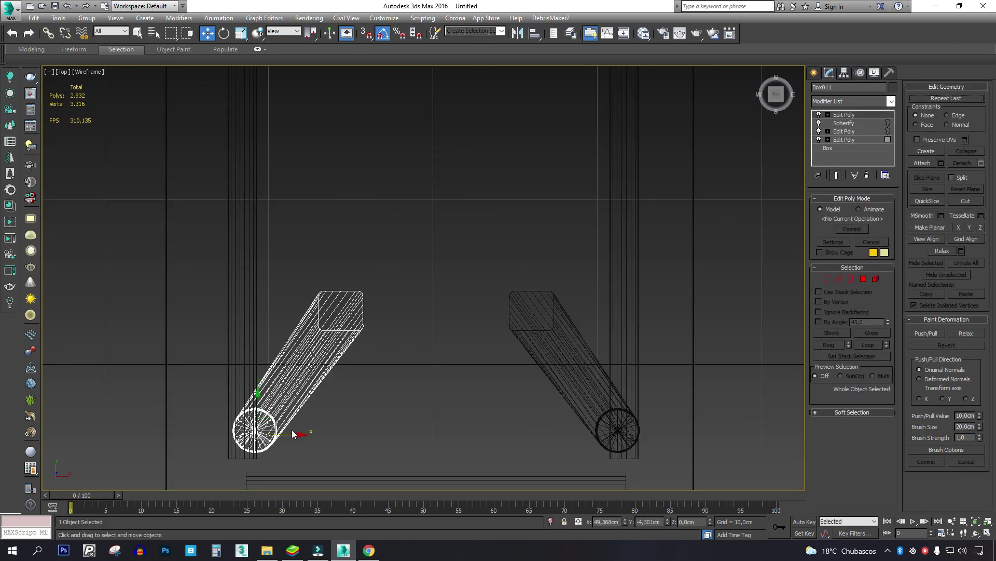
drag(293, 432, 290, 432)
click(520, 322)
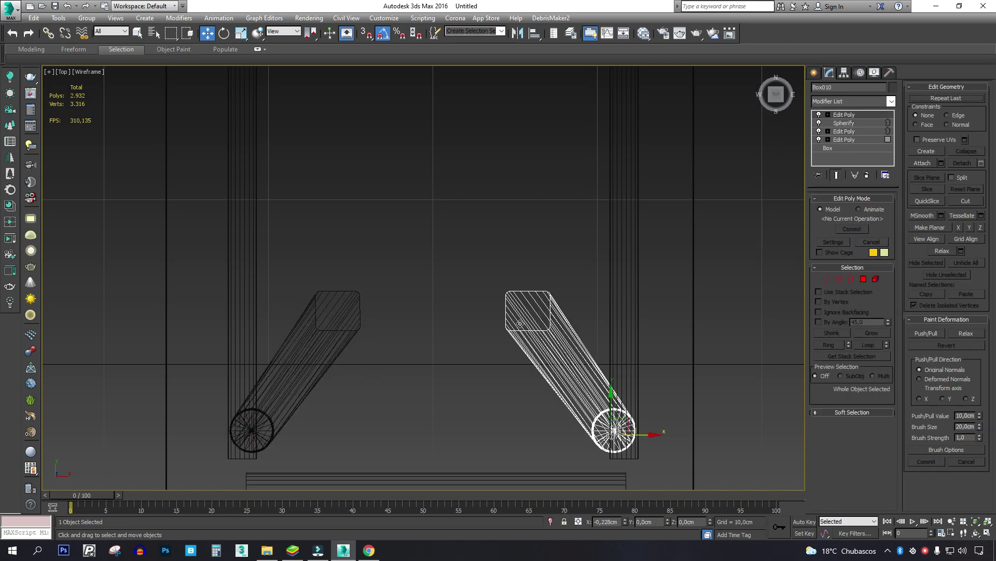
Move the second chair's side rail nearest the first chair inward along X, to about X 50,6 cm.
scroll(441, 280, down, 5)
key(F3)
mouse_move(446, 320)
alt+middle_down()
mouse_move(456, 289)
mouse_move(504, 229)
mouse_move(344, 202)
mouse_move(390, 208)
alt+middle_up()
ctrl+click(449, 188)
mouse_move(491, 229)
alt+middle_down()
mouse_move(500, 312)
mouse_move(494, 283)
mouse_move(536, 291)
mouse_move(354, 350)
alt+middle_up()
click(346, 337)
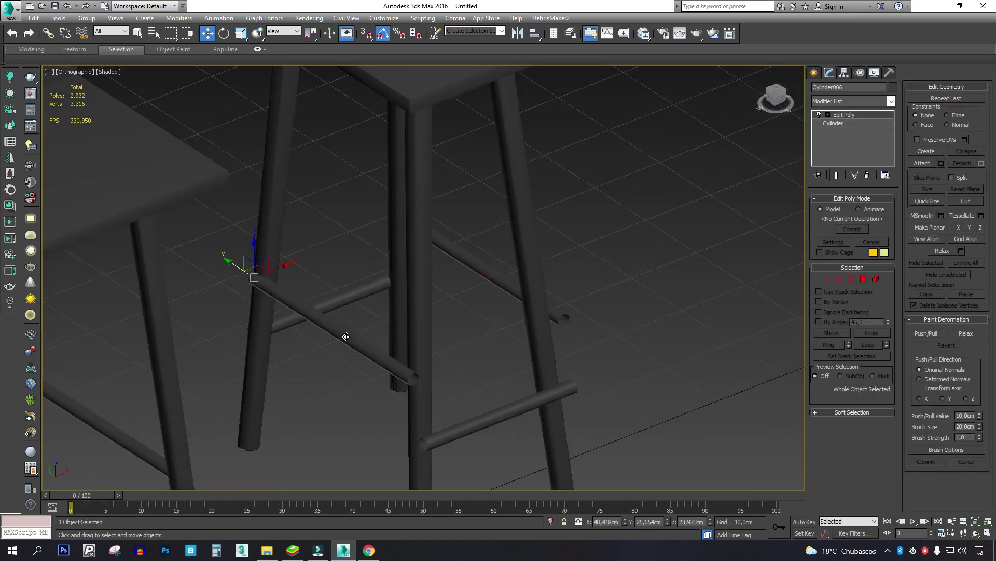
drag(278, 270, 290, 269)
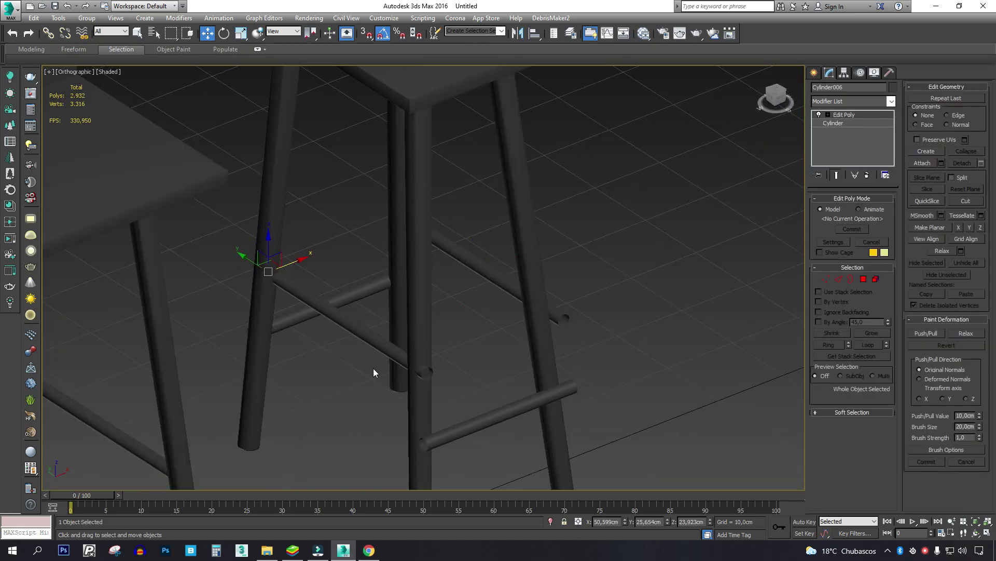
Pull the front end border of that side rail back inside the front leg, at about Y -3,4 cm.
key(3)
scroll(406, 378, up, 4)
alt+middle_drag(401, 379, 391, 366)
scroll(391, 367, up, 5)
scroll(391, 367, down, 8)
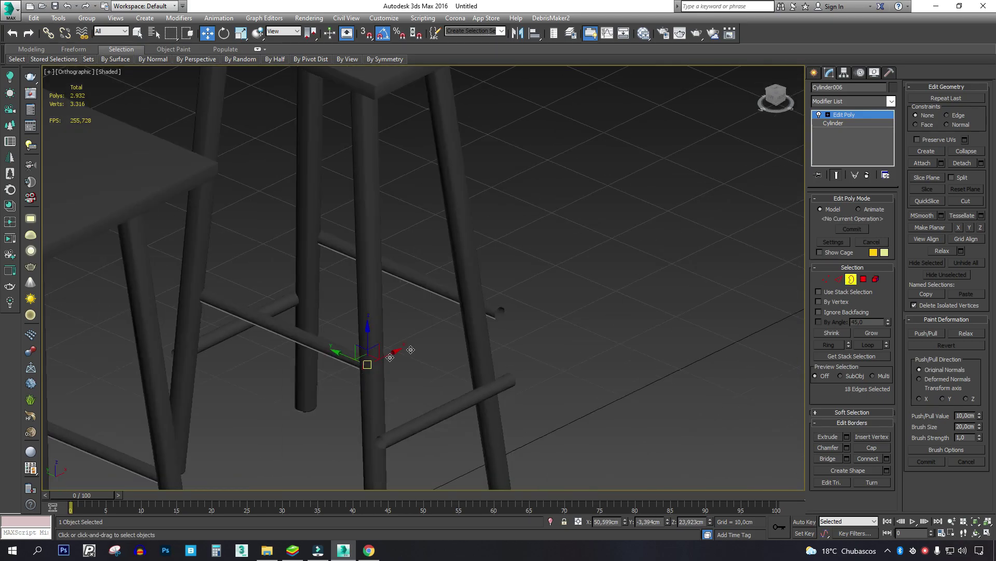
key(3)
Move the outer side rail about 0,8 cm inward along X and pull its front end border back into the leg.
click(450, 297)
alt+middle_drag(450, 298, 431, 292)
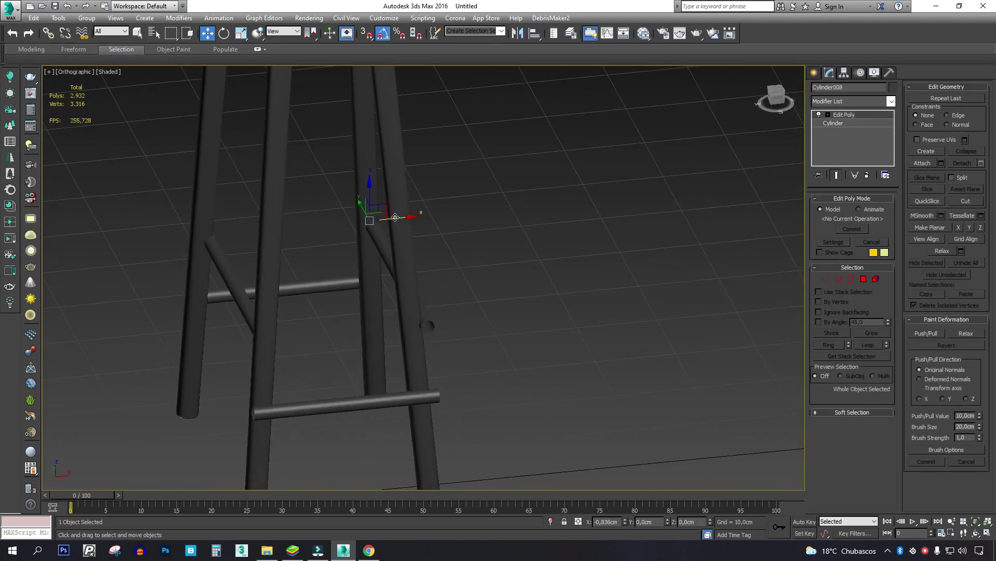
key(3)
alt+middle_drag(403, 337, 378, 333)
scroll(427, 322, up, 3)
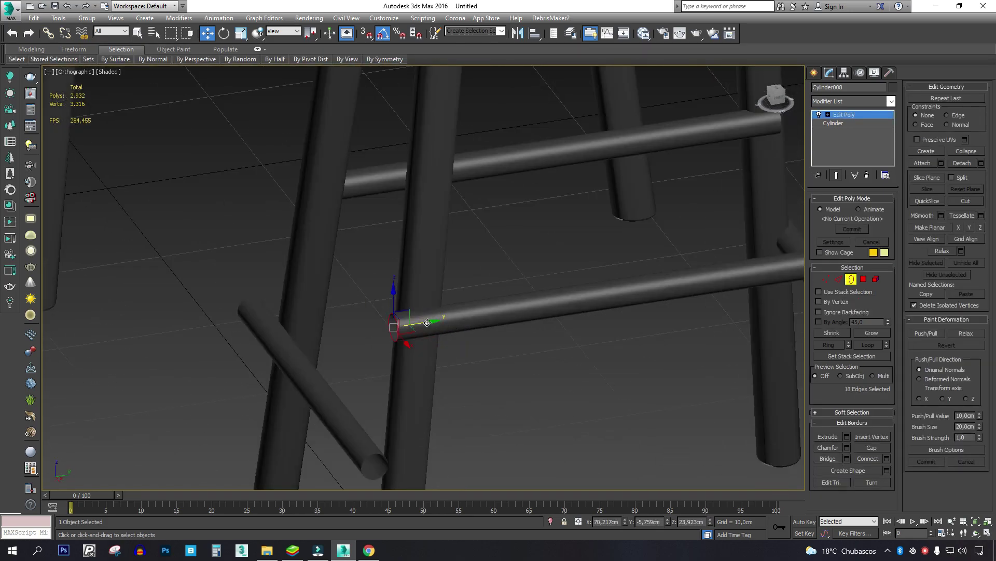
alt+middle_drag(450, 323, 501, 334)
drag(455, 321, 435, 320)
scroll(427, 343, down, 5)
key(3)
Fine-tune an end border of the side rail nearest the first chair to keep it inside its leg.
scroll(347, 317, up, 5)
alt+middle_drag(347, 317, 370, 319)
click(311, 307)
key(3)
drag(272, 159, 254, 160)
key(3)
Move the second chair's rear crossbar along Y into the rear legs, to about Y 25,6 cm.
scroll(447, 257, down, 5)
click(464, 260)
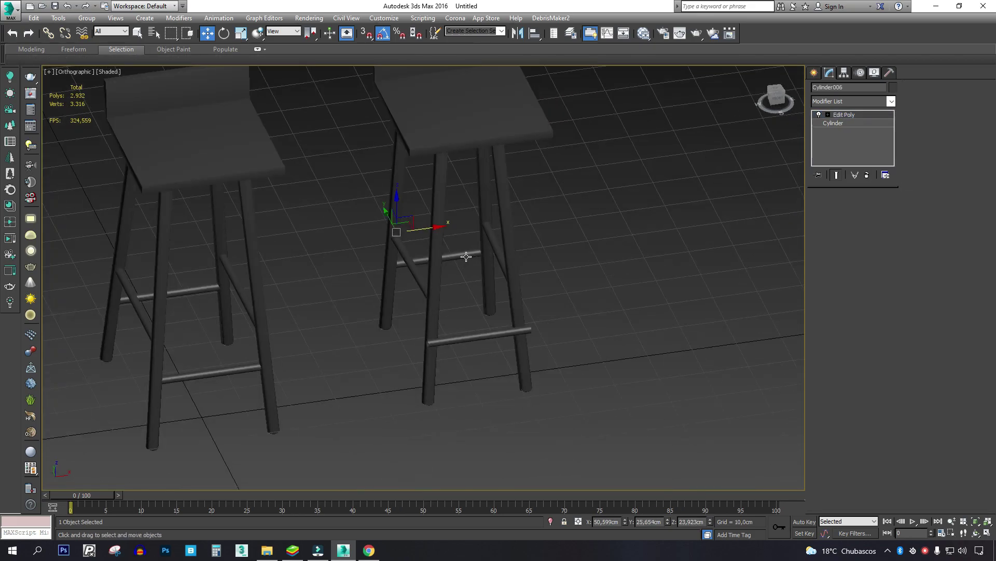
scroll(459, 263, up, 8)
drag(396, 310, 384, 315)
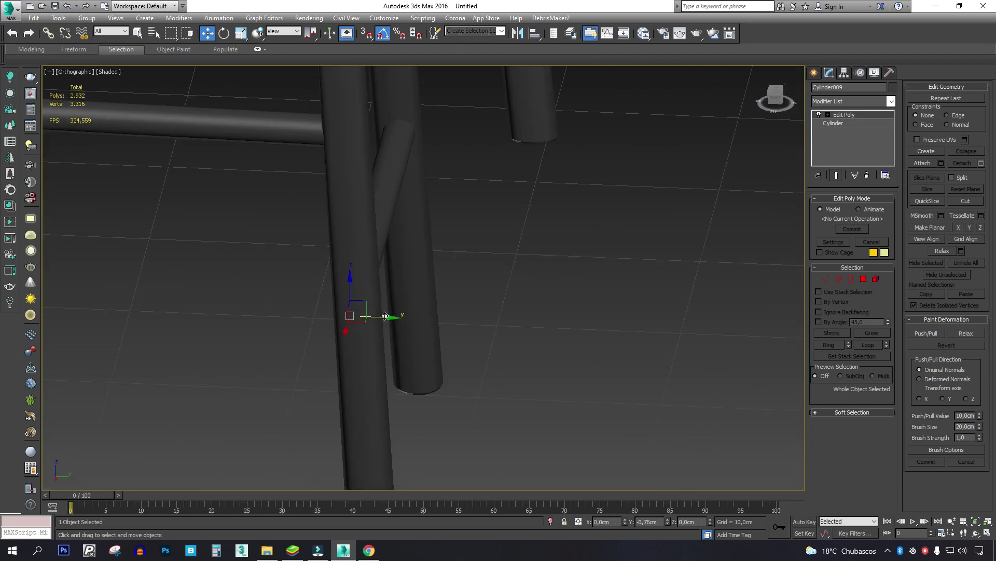
scroll(267, 301, down, 5)
scroll(250, 300, down, 5)
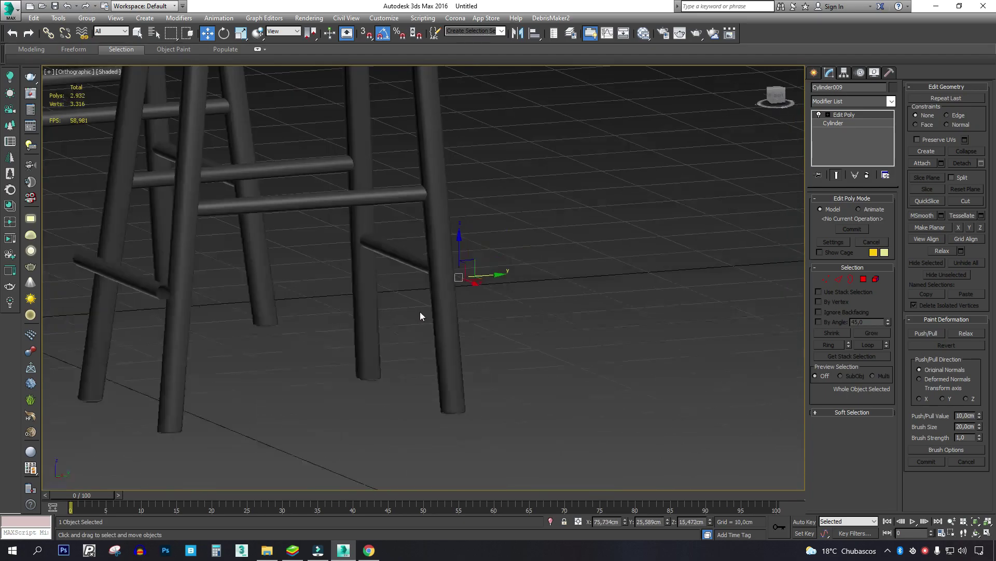
Move the second chair's front crossbar along Y to between the front legs, at about Y -4,5 cm.
click(328, 292)
scroll(326, 298, up, 5)
drag(370, 346, 400, 343)
alt+middle_drag(399, 343, 618, 299)
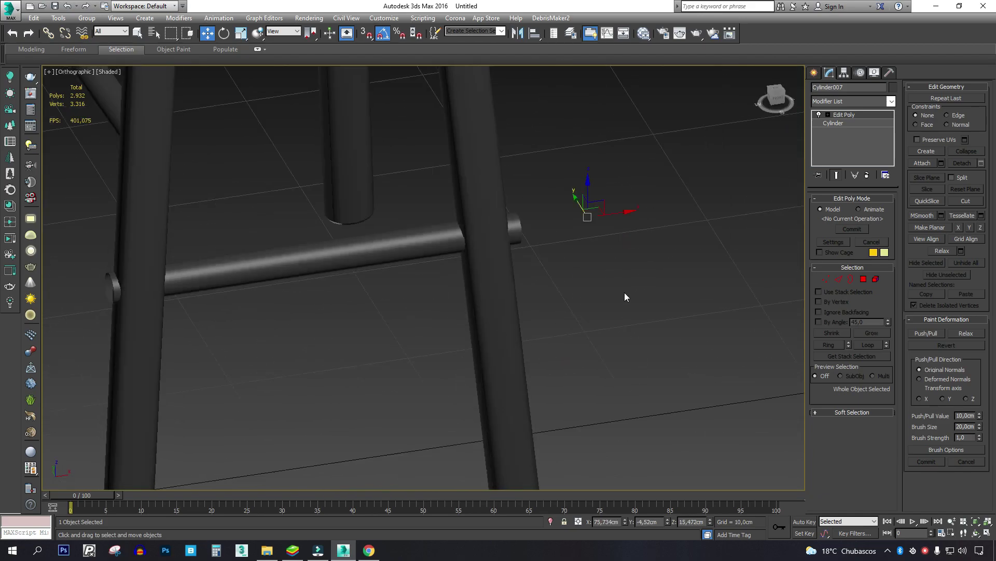
Shift the front crossbar along X and pull its protruding end border back inside the front leg.
drag(614, 214, 588, 219)
alt+middle_drag(568, 222, 485, 228)
key(3)
click(126, 186)
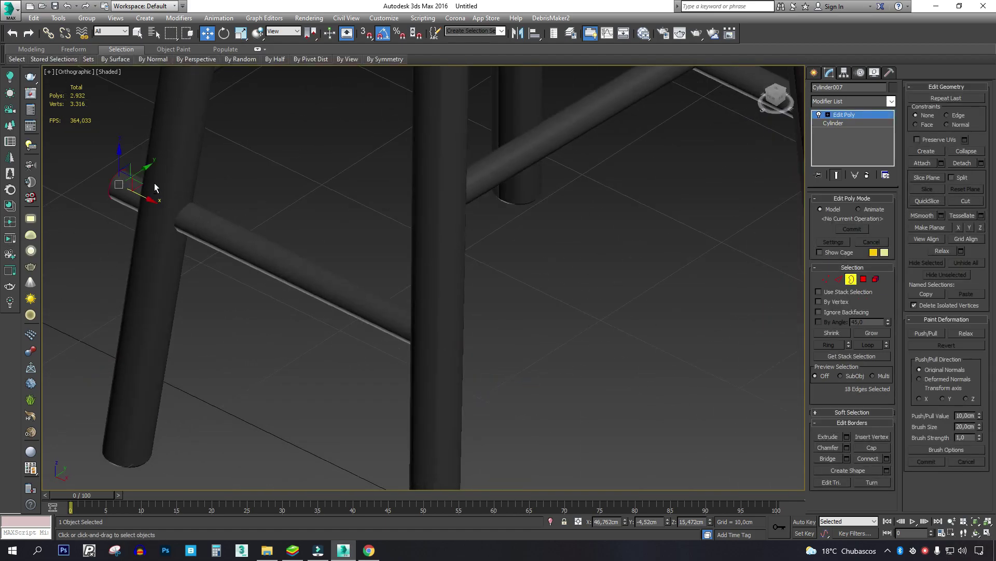
alt+middle_drag(130, 188, 149, 194)
key(3)
scroll(431, 336, down, 5)
alt+middle_drag(431, 336, 494, 287)
scroll(500, 368, down, 4)
alt+middle_drag(500, 366, 461, 359)
drag(457, 307, 425, 379)
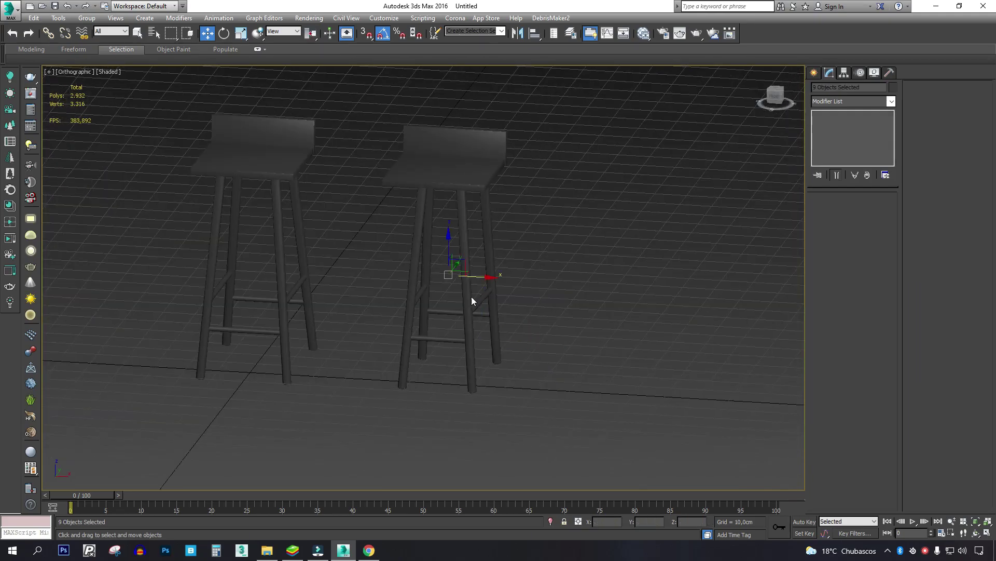
Narrow the second chair's seat and backrest by moving the vertices of both side edges inward along X.
click(486, 163)
key(f)
key(z)
key(F3)
scroll(520, 258, down, 4)
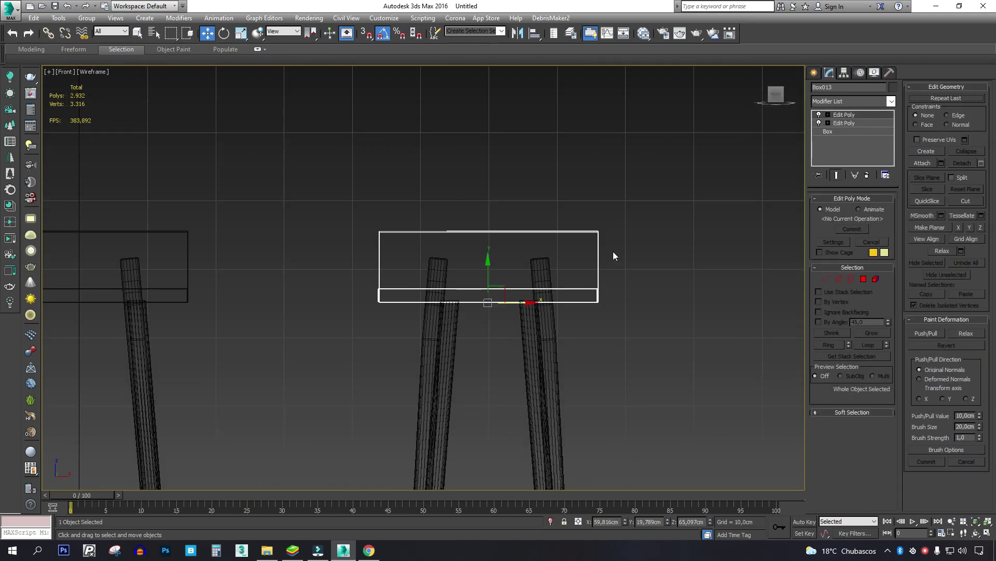
key(1)
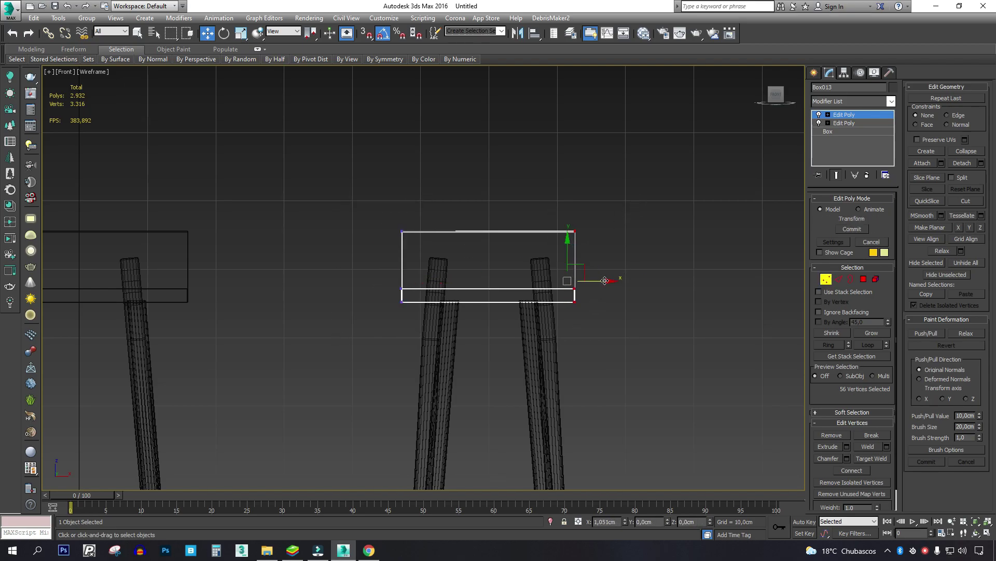
key(1)
Pull the front edge vertices of the second chair's seat back along Y to reduce its depth.
scroll(568, 304, down, 4)
mouse_move(568, 304)
alt+middle_down()
mouse_move(532, 328)
mouse_move(482, 308)
mouse_move(486, 261)
alt+middle_up()
key(F3)
key(1)
scroll(466, 299, up, 4)
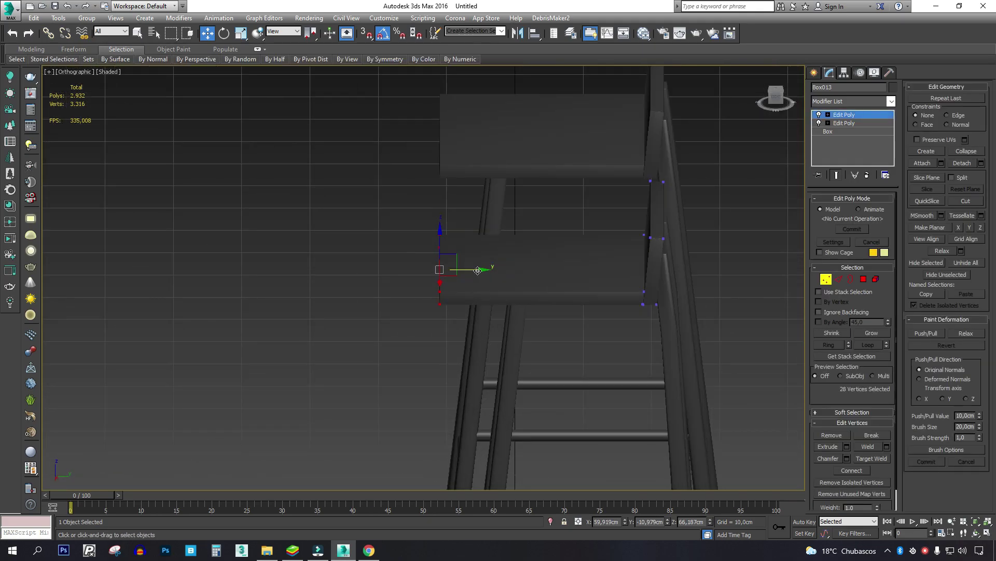
key(1)
Select the complete second chair in the front view and copy it along X as a third chair.
alt+middle_drag(356, 311, 503, 281)
scroll(454, 325, down, 4)
scroll(503, 281, up, 3)
key(f)
scroll(493, 272, down, 3)
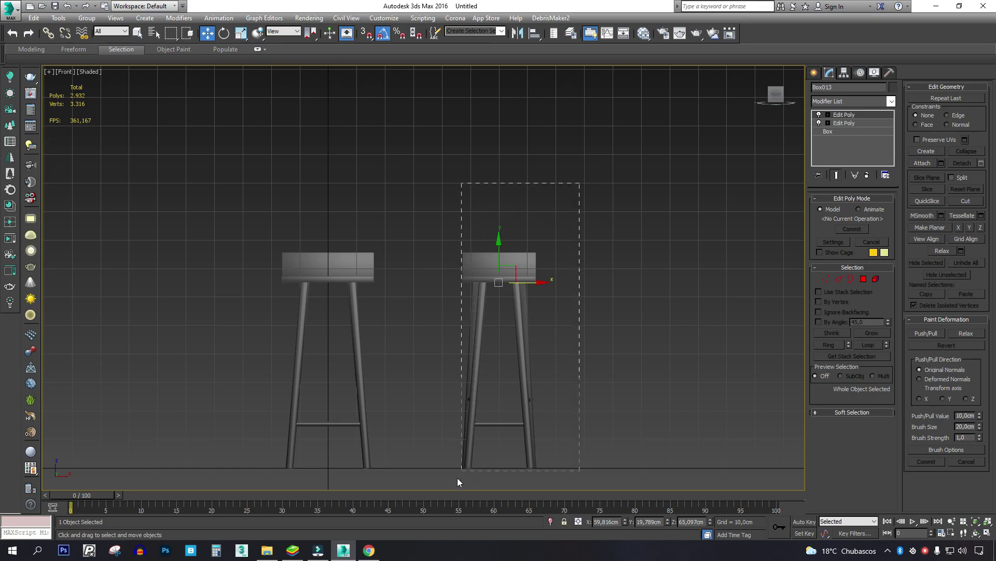
drag(461, 474, 462, 473)
middle_drag(556, 370, 534, 369)
mouse_move(511, 378)
shift+mouse_down()
mouse_move(621, 370)
mouse_move(641, 348)
shift+mouse_up()
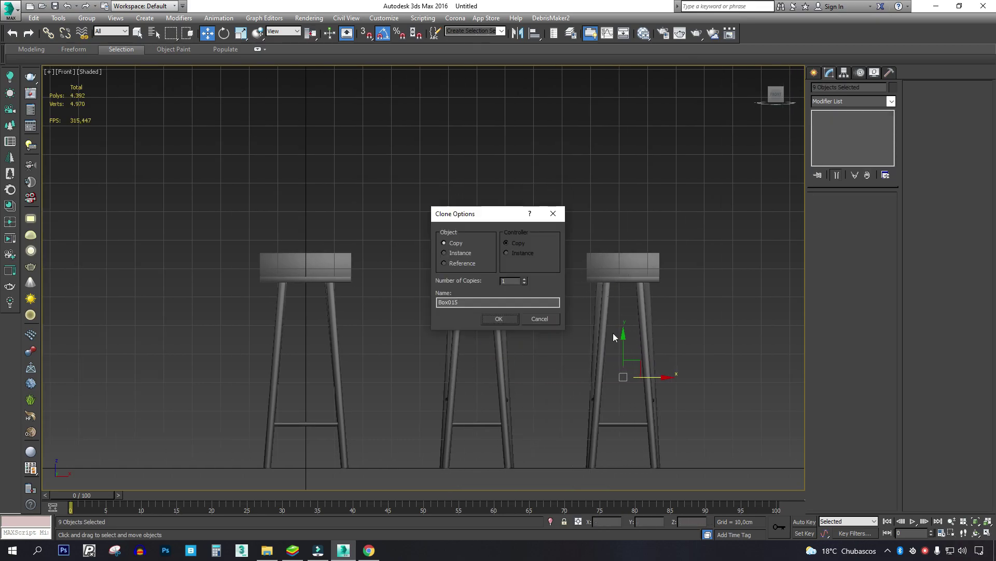
click(483, 320)
Add another Edit Poly modifier to the third chair's outer rear leg and show it in wireframe from the top.
middle_drag(615, 313, 493, 272)
alt+middle_drag(582, 259, 504, 275)
scroll(504, 275, up, 5)
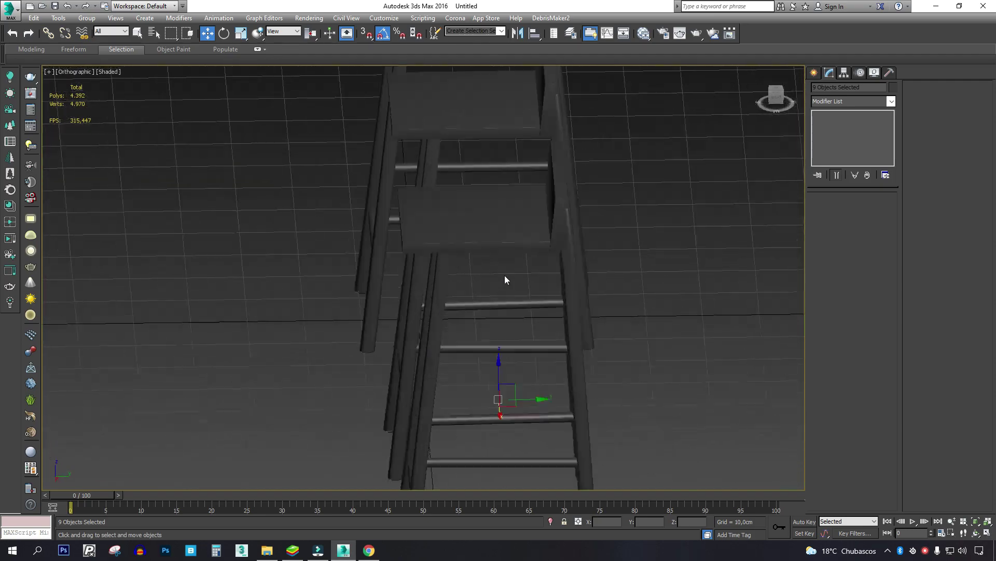
click(584, 252)
key(t)
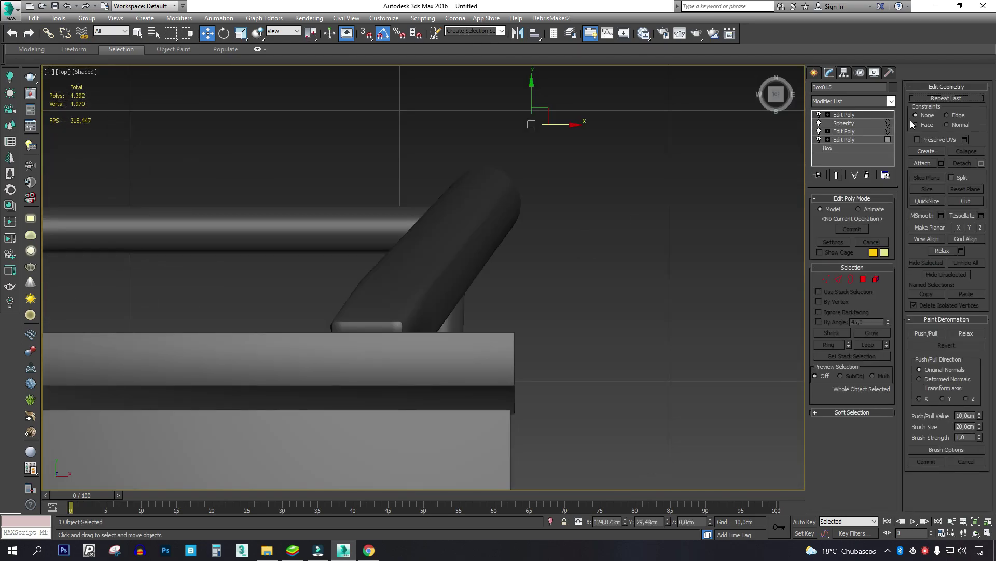
click(891, 101)
click(841, 124)
key(F3)
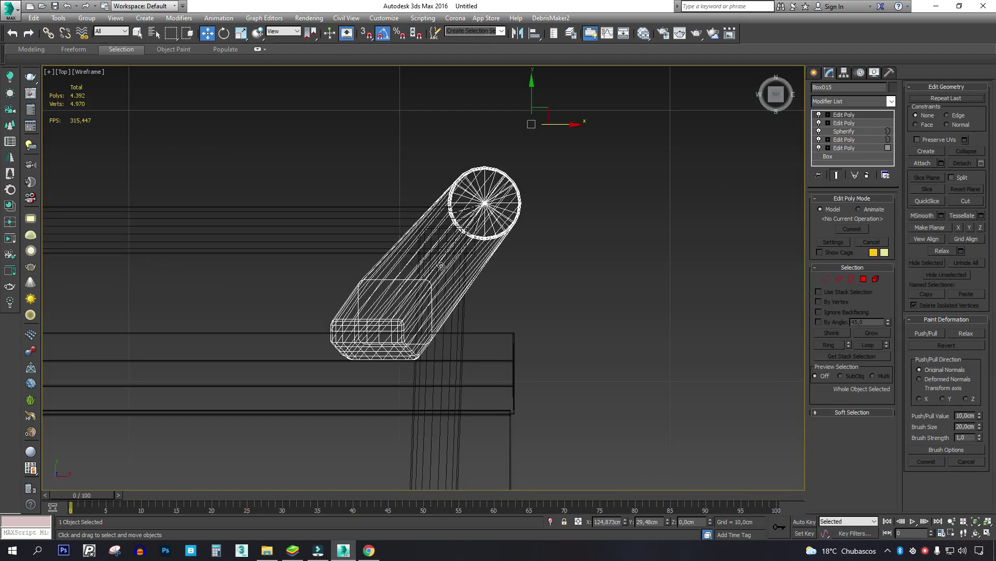
Remove the horizontal edge loop just below the seat on the third chair's outer rear leg, including its leftover vertices.
alt+middle_drag(604, 274, 459, 172)
middle_drag(466, 100, 440, 265)
scroll(440, 265, up, 6)
key(2)
double_click(448, 320)
alt+middle_drag(448, 320, 497, 287)
click(926, 110)
key(1)
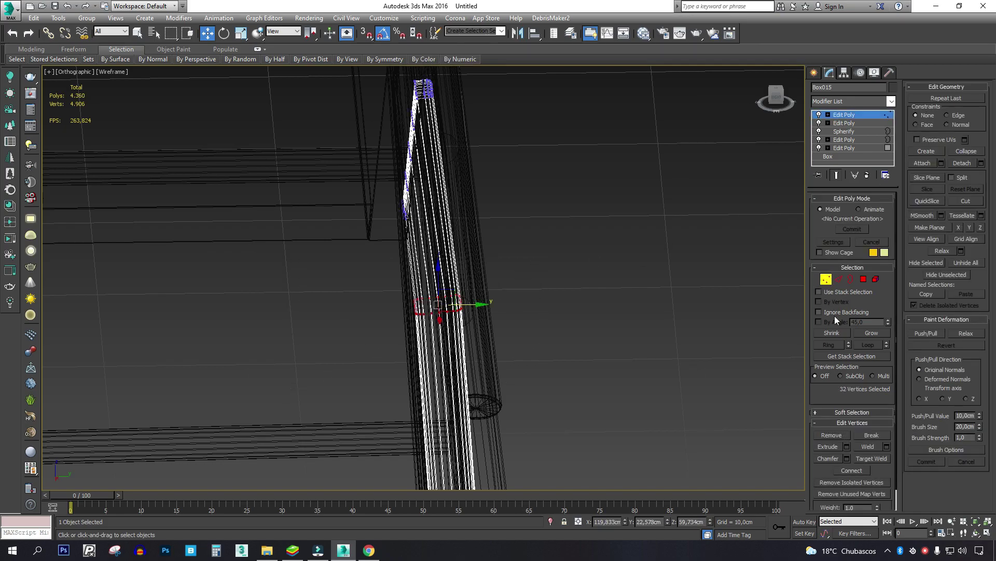
click(827, 435)
Examine the vertices and shading at the bevelled top end of the third chair's outer rear leg.
scroll(652, 293, down, 5)
mouse_move(652, 293)
alt+middle_down()
mouse_move(610, 326)
mouse_move(554, 264)
mouse_move(556, 302)
mouse_move(618, 267)
alt+middle_up()
key(F3)
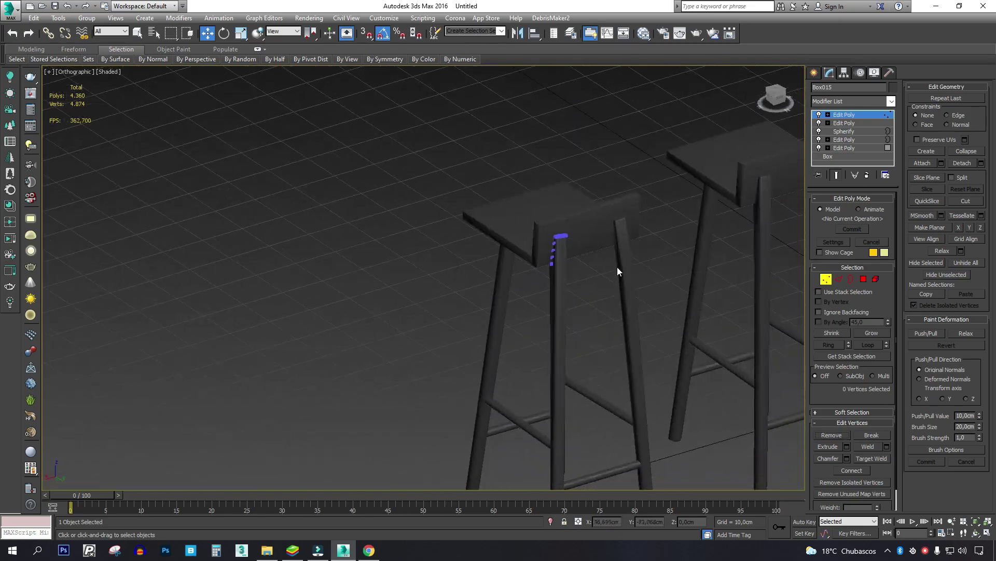
scroll(618, 265, up, 4)
scroll(518, 278, up, 8)
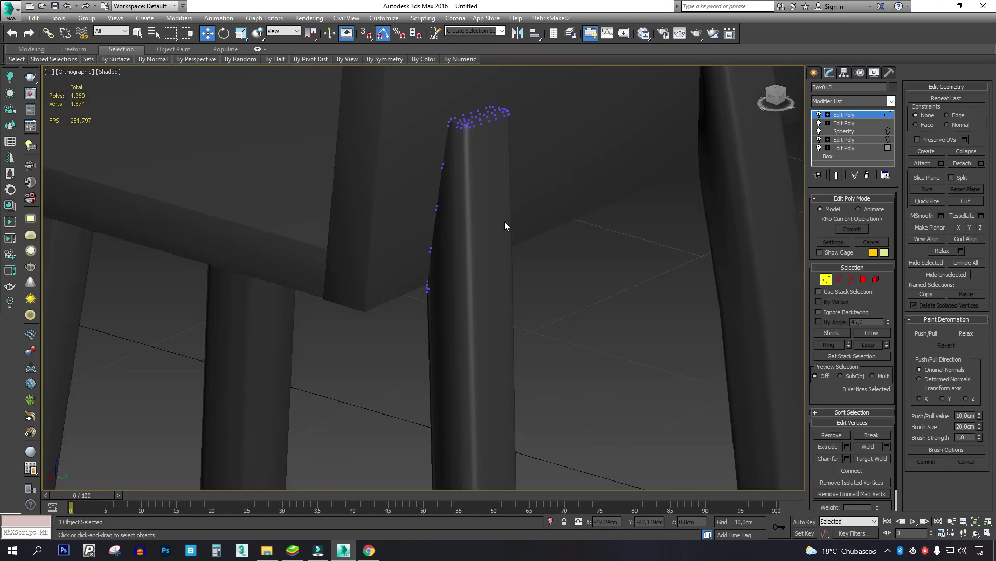
key(F3)
scroll(483, 134, up, 5)
key(F3)
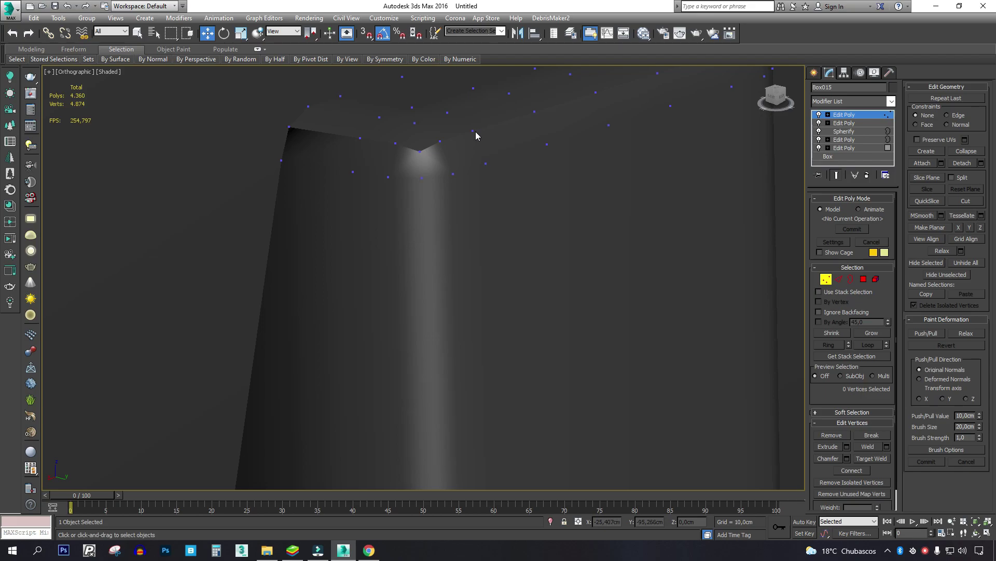
key(2)
key(F3)
key(F3)
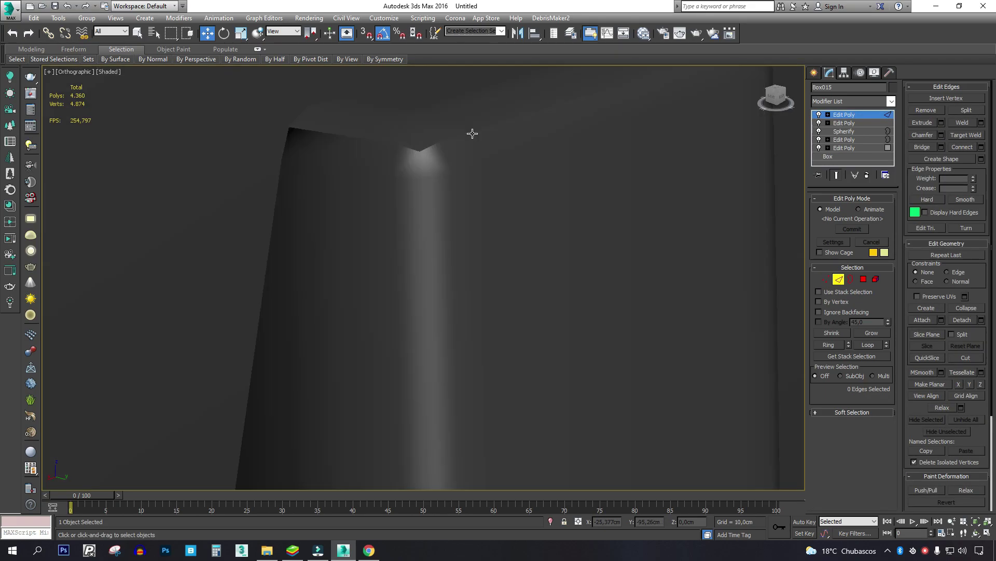
key(1)
key(F4)
click(472, 131)
alt+middle_drag(489, 145, 492, 176)
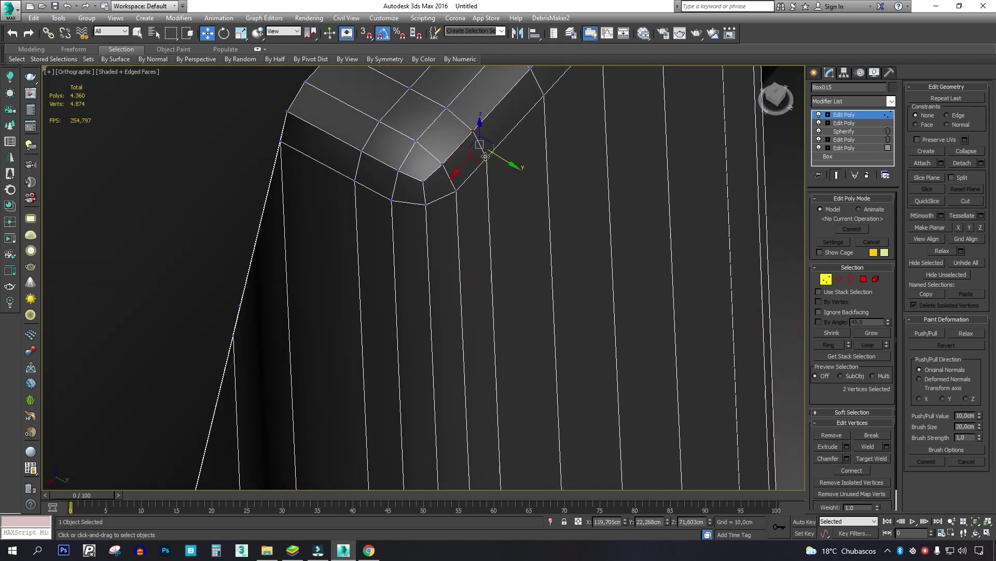
Select the rear-side vertices at the top of the third chair's outer rear leg and shift them about 0.2 cm along Y.
scroll(500, 236, down, 5)
middle_drag(500, 236, 482, 149)
drag(376, 283, 377, 280)
drag(445, 192, 460, 192)
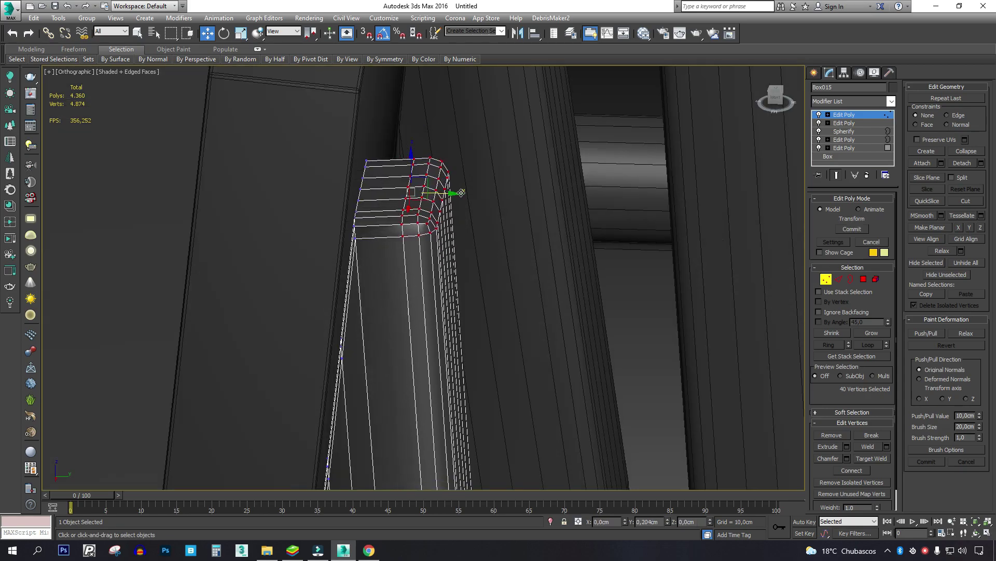
Apply an FFD 3x3x3 modifier to the selected top vertices and pull the middle control points outward along Y to round the leg's back.
key(t)
scroll(510, 246, down, 3)
key(F3)
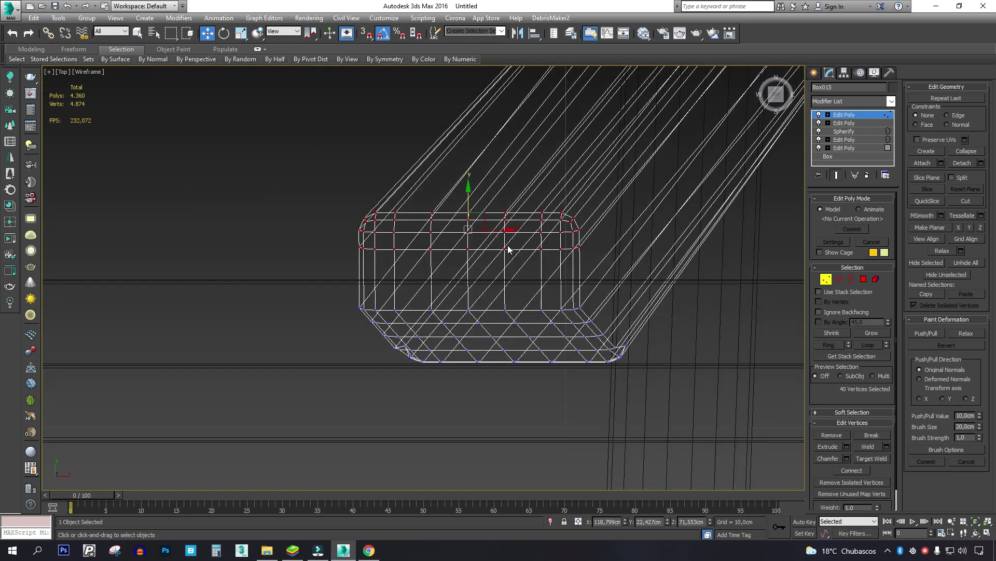
scroll(499, 311, down, 1)
scroll(529, 249, up, 3)
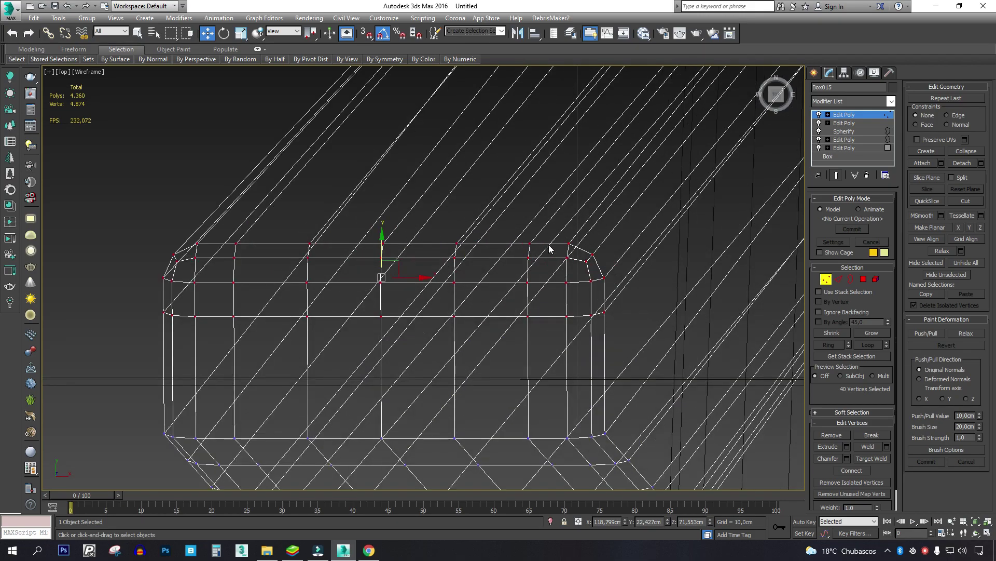
click(856, 101)
scroll(854, 363, down, 1)
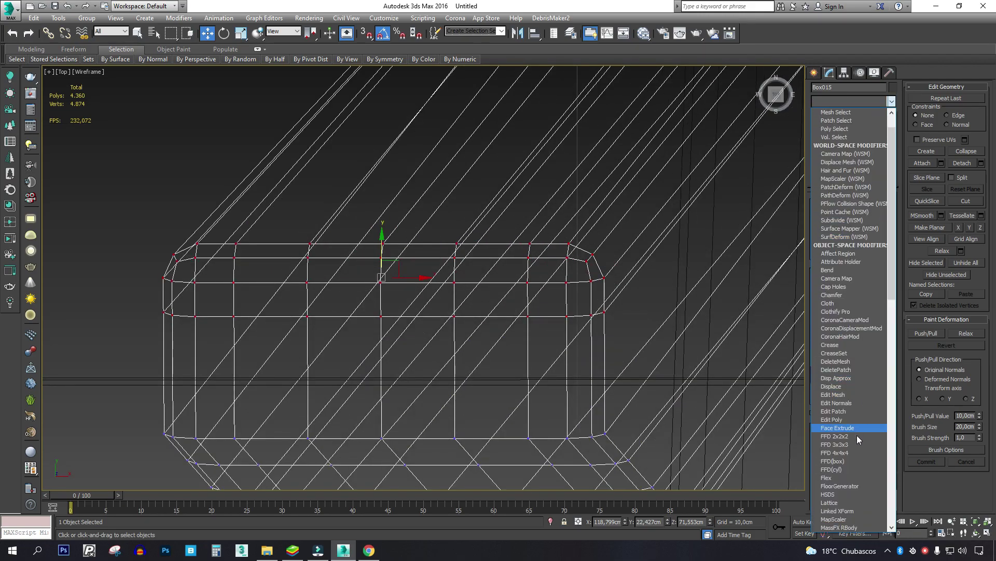
click(858, 445)
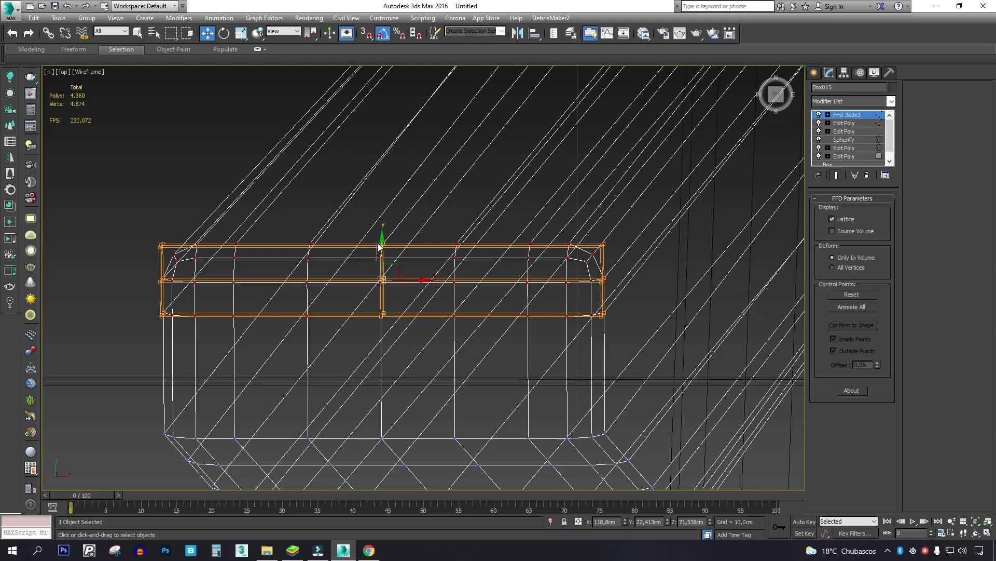
drag(382, 263, 383, 92)
key(1)
Inspect the rounded top of the third chair's rear leg in shaded view from several angles.
scroll(422, 343, down, 5)
key(F3)
scroll(423, 343, down, 3)
alt+middle_drag(422, 343, 508, 305)
key(F4)
scroll(505, 176, up, 5)
scroll(485, 282, down, 3)
scroll(447, 273, down, 3)
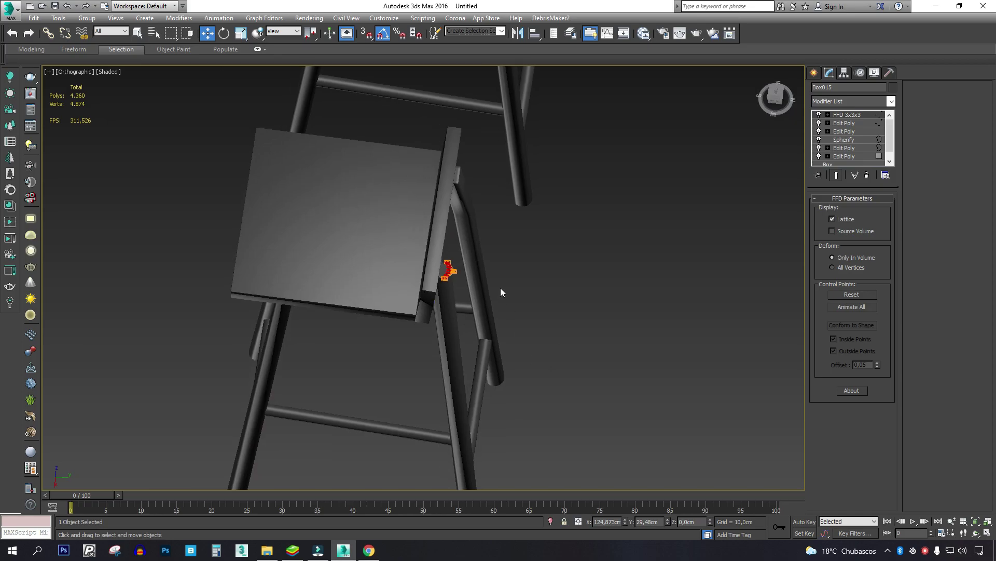
scroll(519, 311, up, 6)
alt+middle_drag(584, 304, 545, 260)
scroll(572, 299, down, 4)
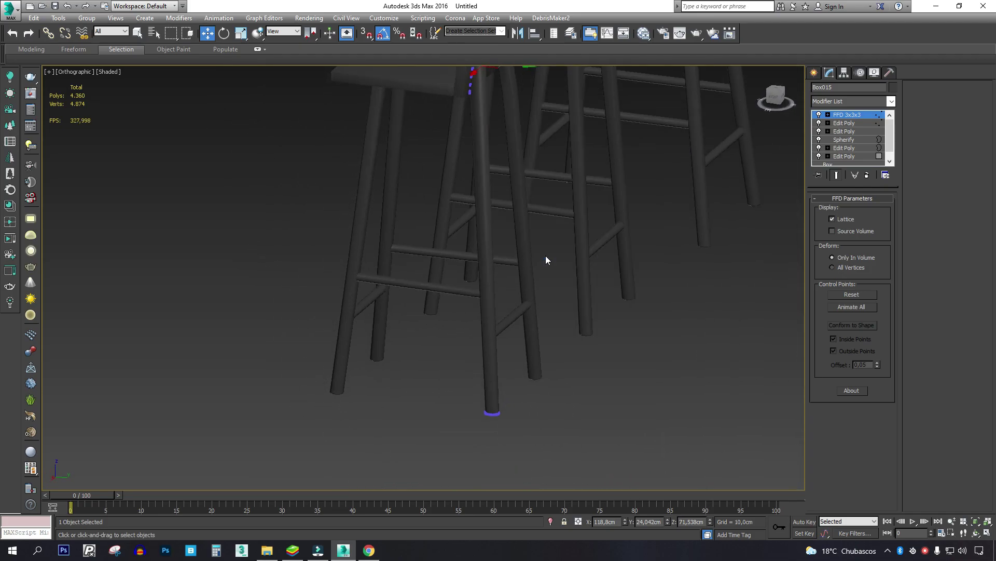
Convert the reshaped rear leg to Editable Poly and create a mirrored copy of it along X.
right_click(428, 165)
click(564, 275)
alt+middle_drag(563, 275, 494, 272)
key(t)
scroll(494, 272, down, 8)
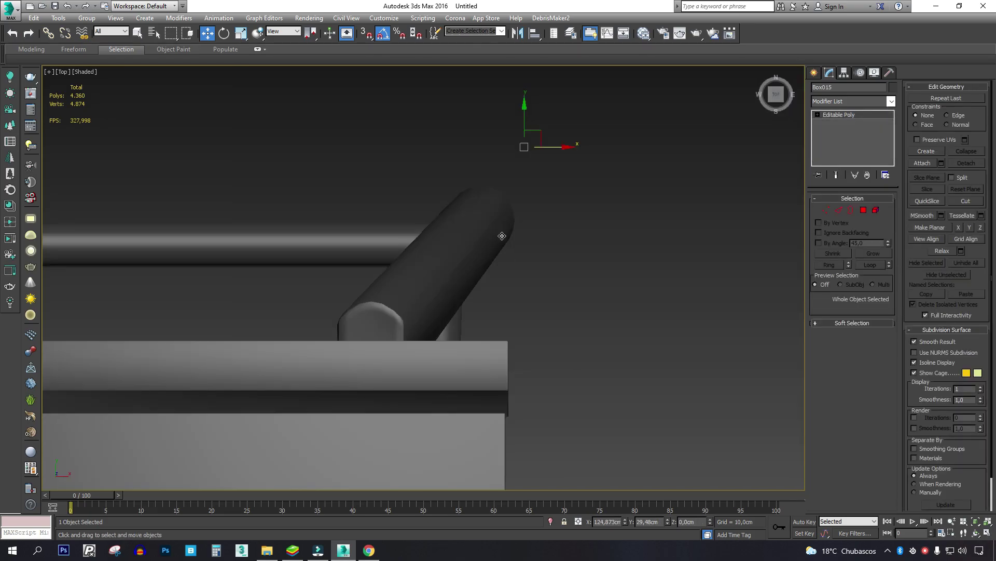
scroll(429, 240, up, 5)
click(525, 34)
click(469, 355)
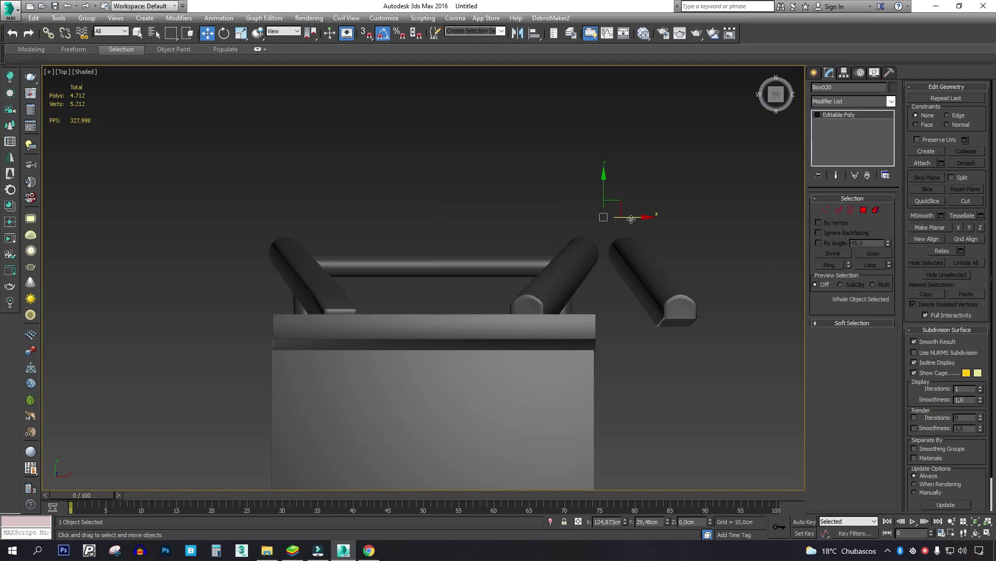
Move the mirrored leg along X to the third chair's opposite rear corner and delete the old leg there.
drag(632, 218, 306, 219)
scroll(287, 283, up, 4)
click(305, 236)
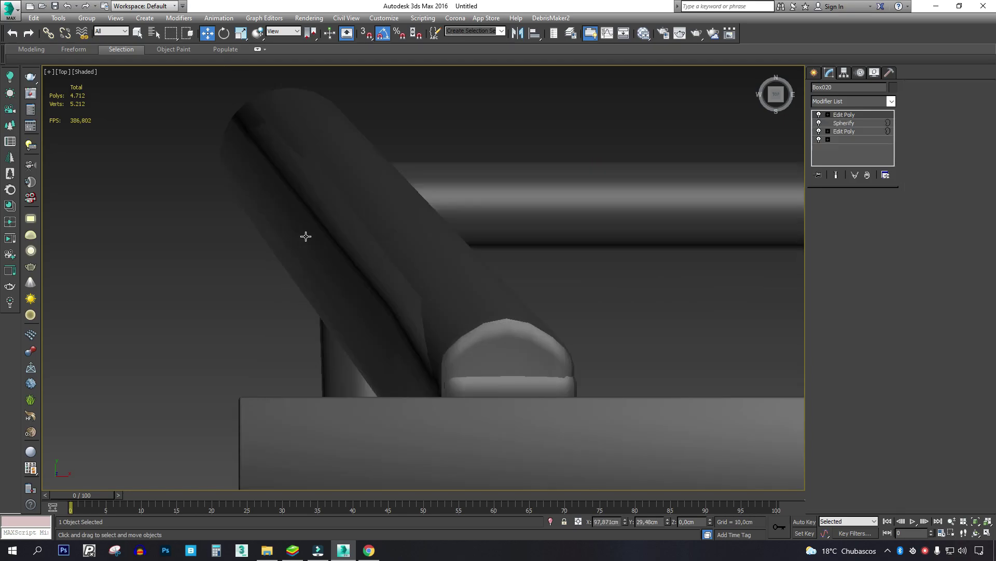
key(Delete)
click(429, 251)
Remove the horizontal edge loop and its leftover vertices from the second chair's rear leg nearest the first chair.
scroll(431, 251, down, 5)
alt+middle_drag(471, 270, 474, 249)
scroll(524, 192, up, 3)
click(524, 179)
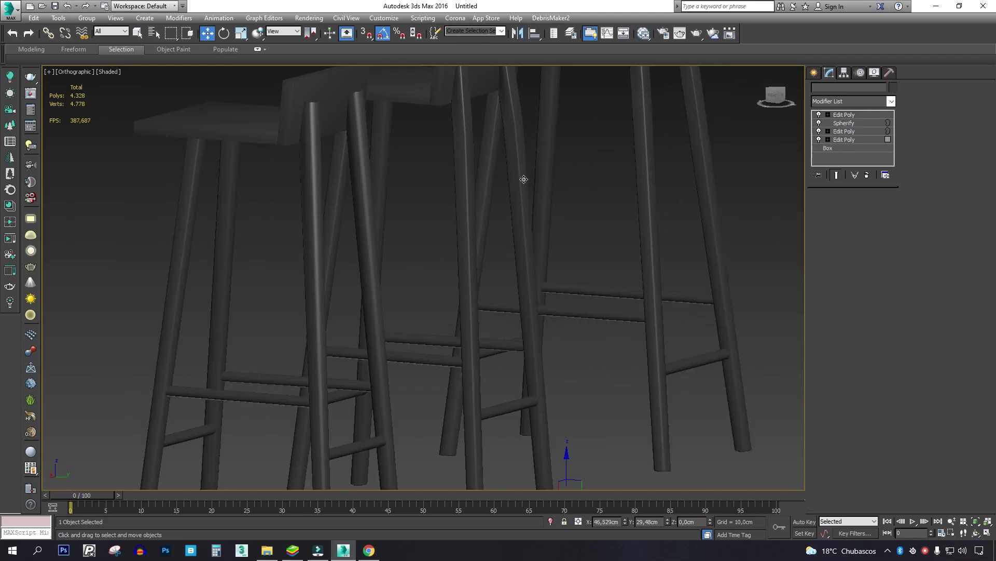
middle_drag(523, 180, 536, 251)
key(F4)
scroll(525, 236, up, 5)
key(2)
scroll(499, 239, up, 1)
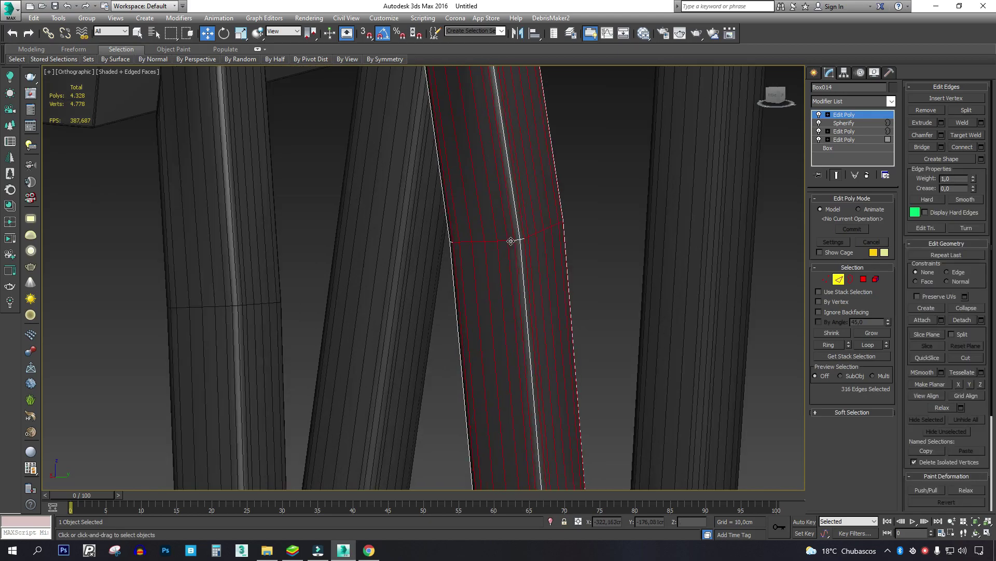
scroll(510, 241, up, 3)
double_click(505, 244)
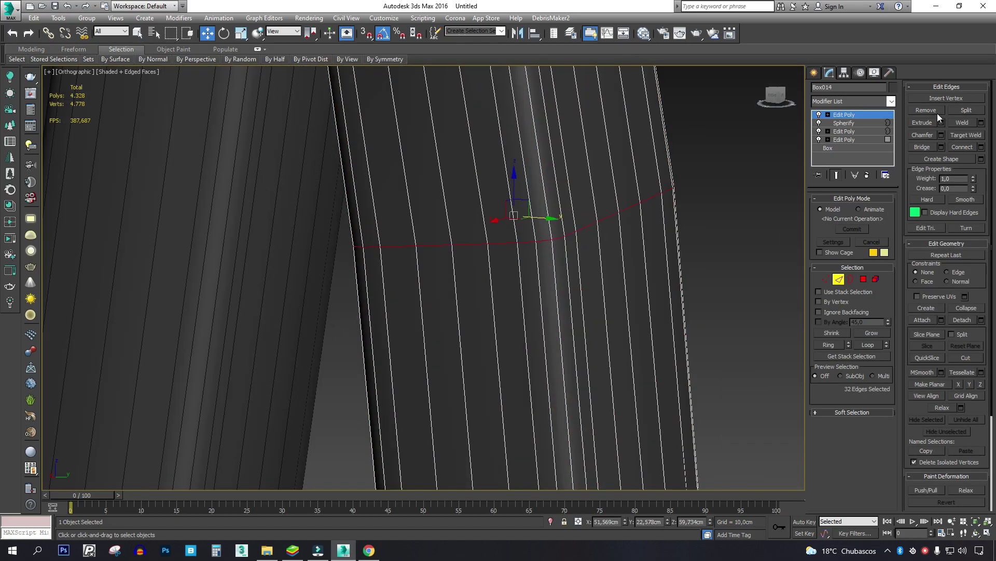
key(1)
key(F3)
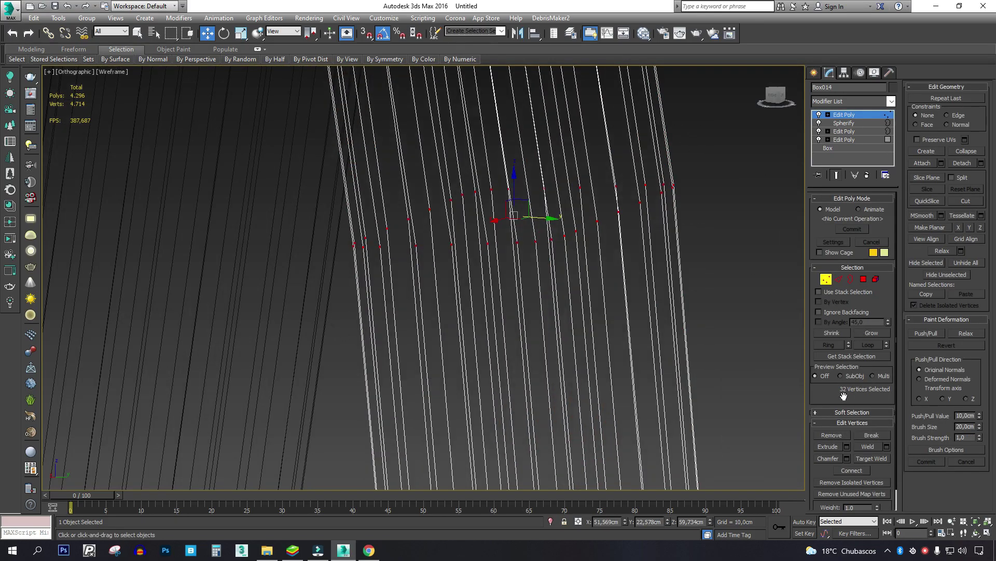
click(832, 435)
scroll(679, 323, down, 5)
key(F3)
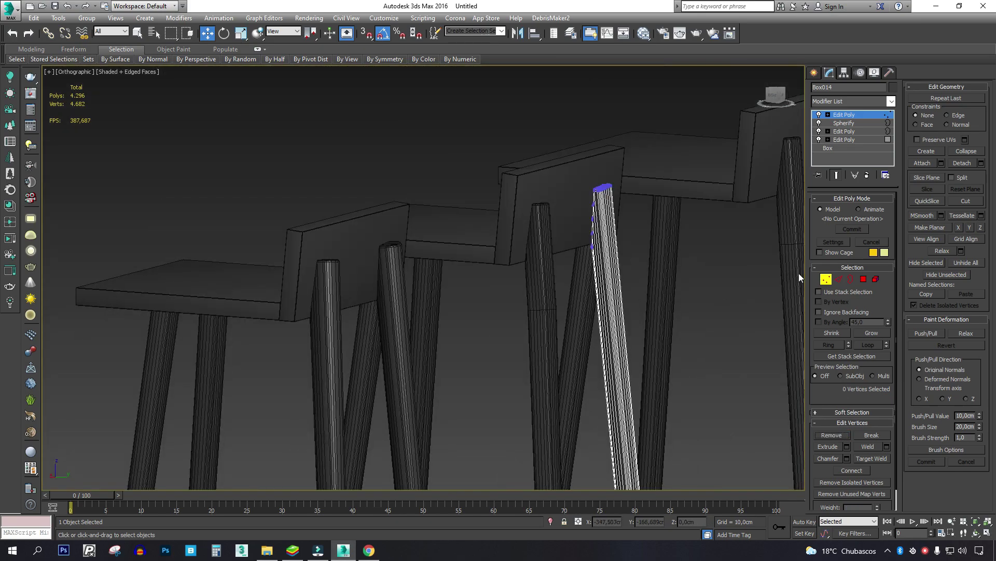
click(828, 284)
Remove the horizontal edge loop and its leftover vertices from the second chair's rear leg nearest the third chair.
scroll(568, 285, up, 2)
click(560, 320)
scroll(539, 335, up, 3)
key(2)
scroll(530, 342, up, 5)
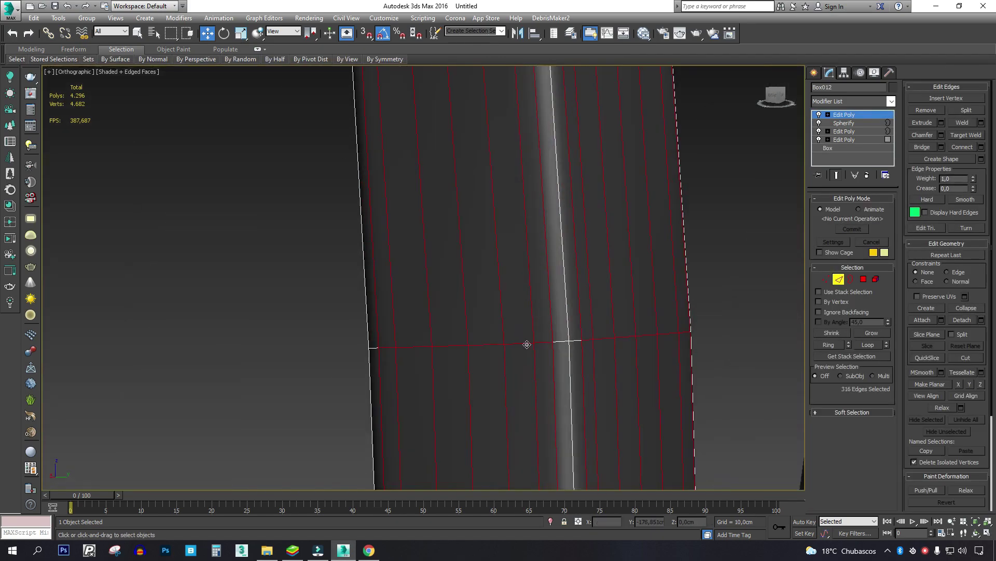
double_click(530, 344)
scroll(530, 343, down, 4)
click(930, 110)
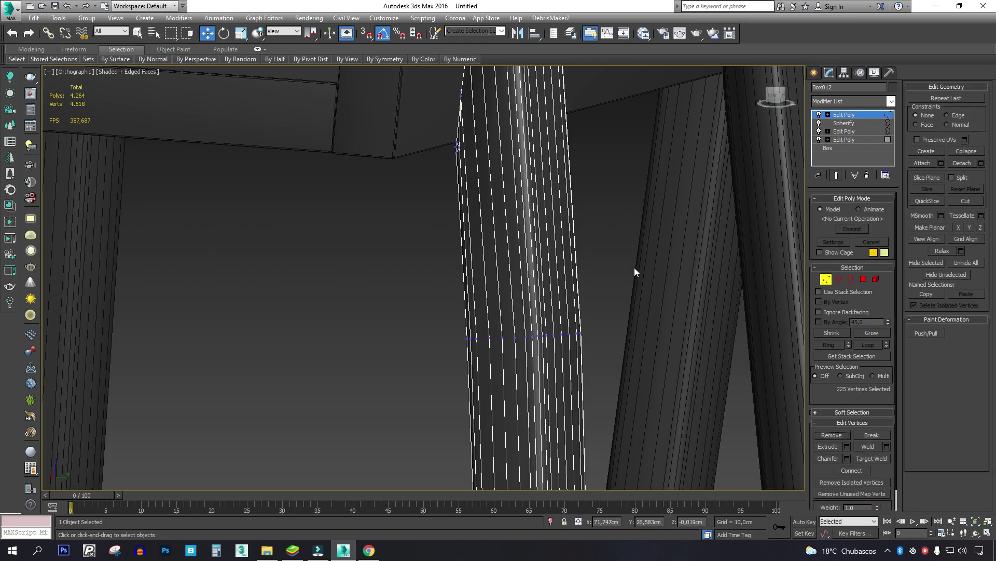
key(1)
scroll(684, 335, up, 2)
click(830, 434)
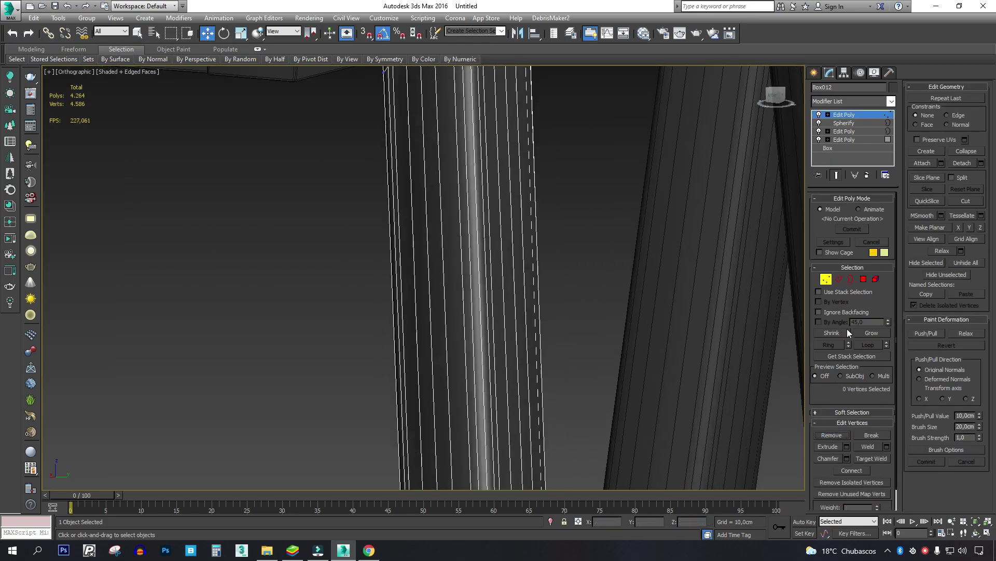
click(825, 281)
Compare the three chairs' rear legs from the side and examine the edge loop on the first chair's rear leg.
key(F3)
scroll(419, 308, down, 5)
middle_drag(504, 300, 453, 247)
key(F3)
scroll(456, 251, down, 4)
mouse_move(528, 223)
alt+middle_down()
mouse_move(352, 223)
mouse_move(364, 221)
alt+middle_up()
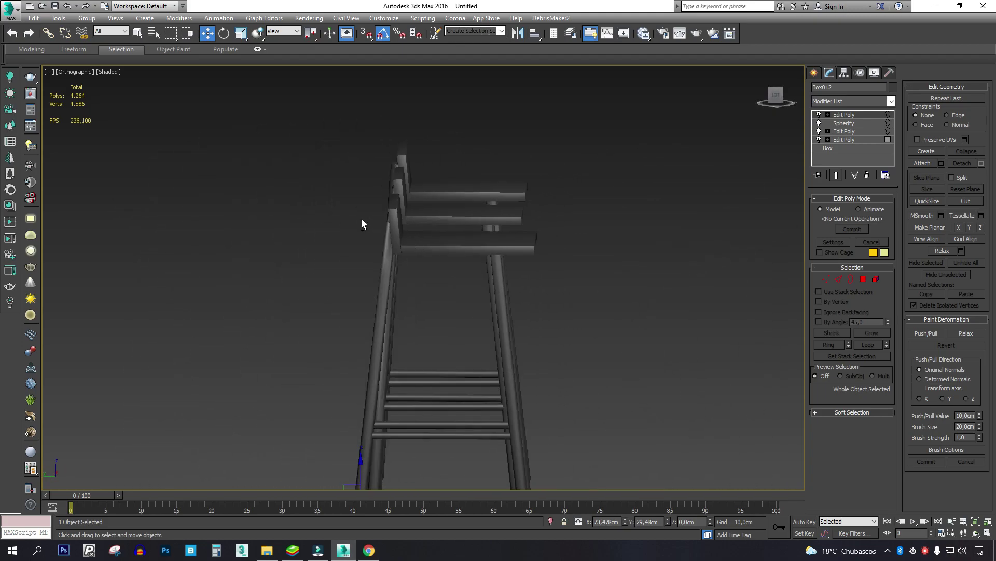
scroll(362, 239, up, 5)
click(294, 312)
scroll(291, 314, up, 3)
key(F4)
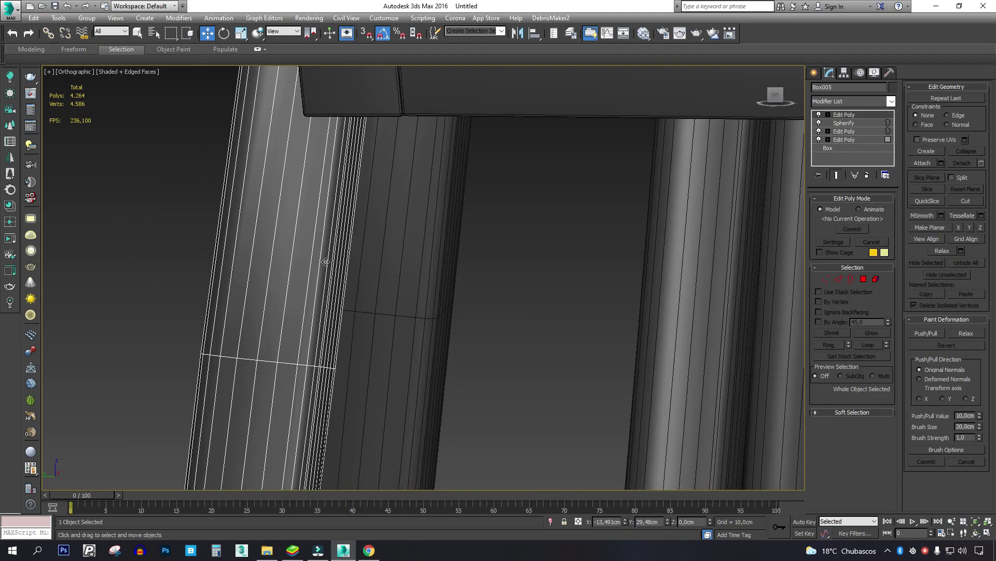
key(F4)
scroll(326, 263, down, 4)
alt+middle_drag(363, 267, 405, 259)
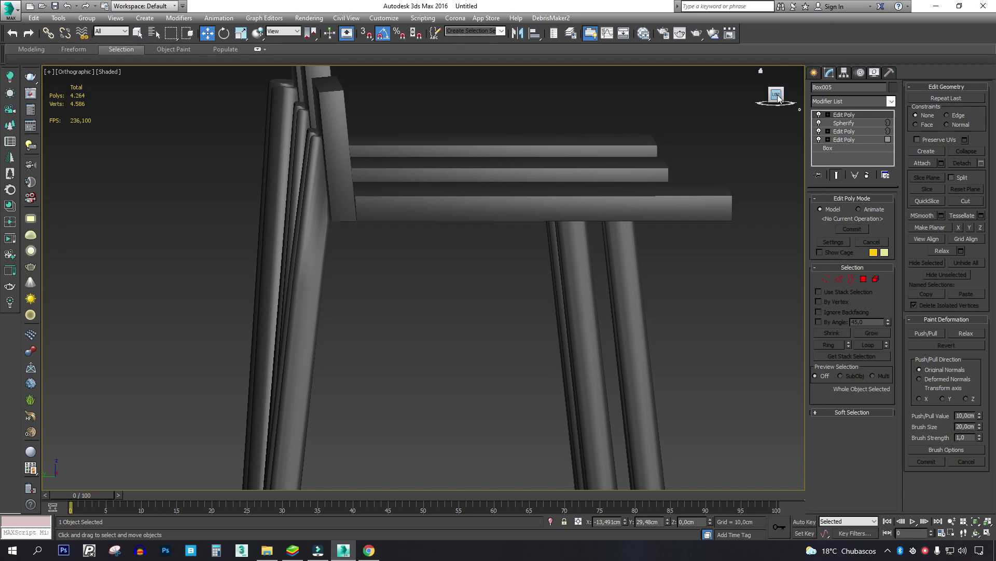
Select the vertex ring just below the seat on the first chair's rear leg in the left view.
click(778, 99)
scroll(311, 221, up, 5)
key(1)
key(F3)
scroll(228, 223, down, 2)
middle_drag(236, 213, 273, 324)
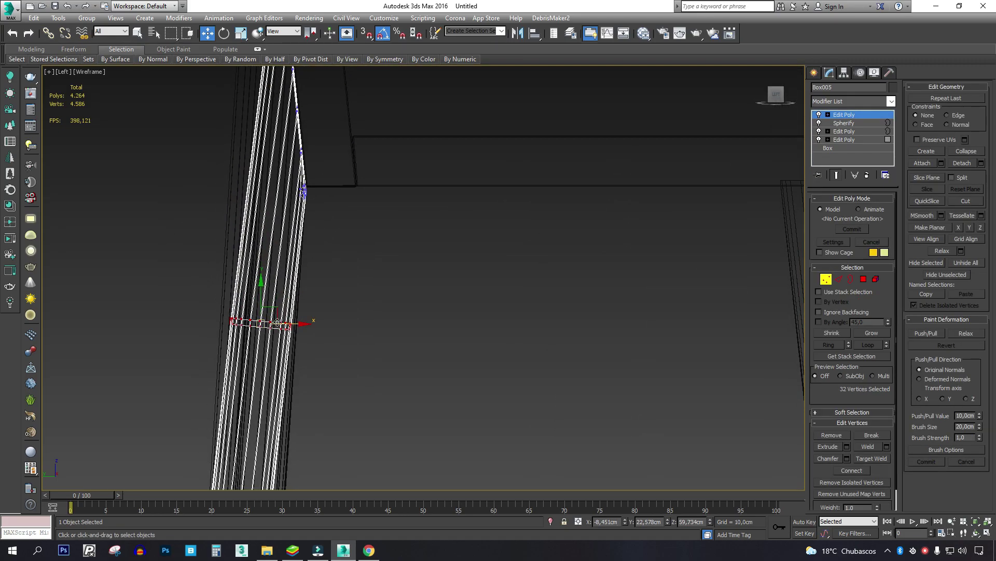
key(F3)
scroll(272, 324, down, 3)
drag(300, 294, 219, 356)
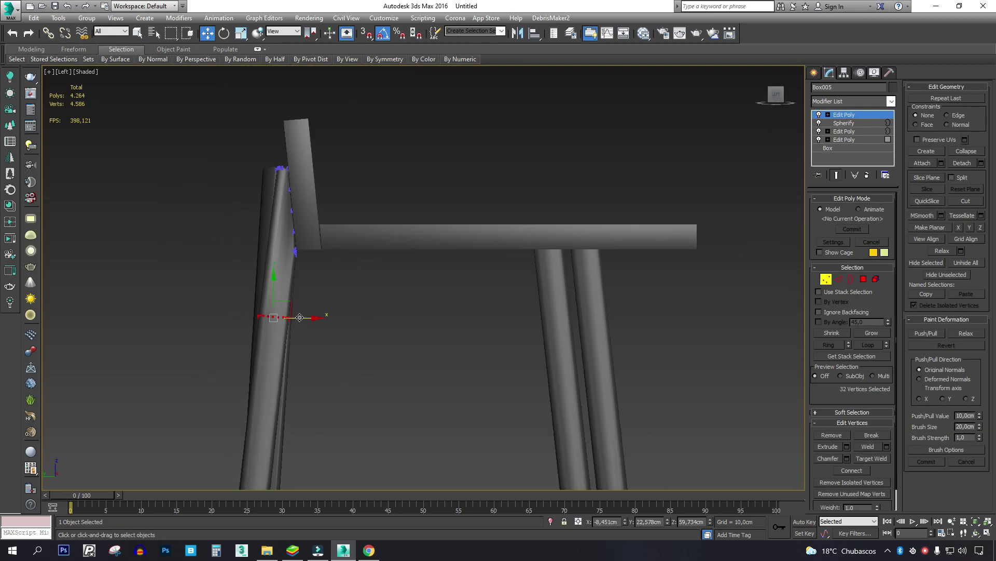
scroll(266, 326, up, 3)
alt+middle_drag(270, 324, 282, 319)
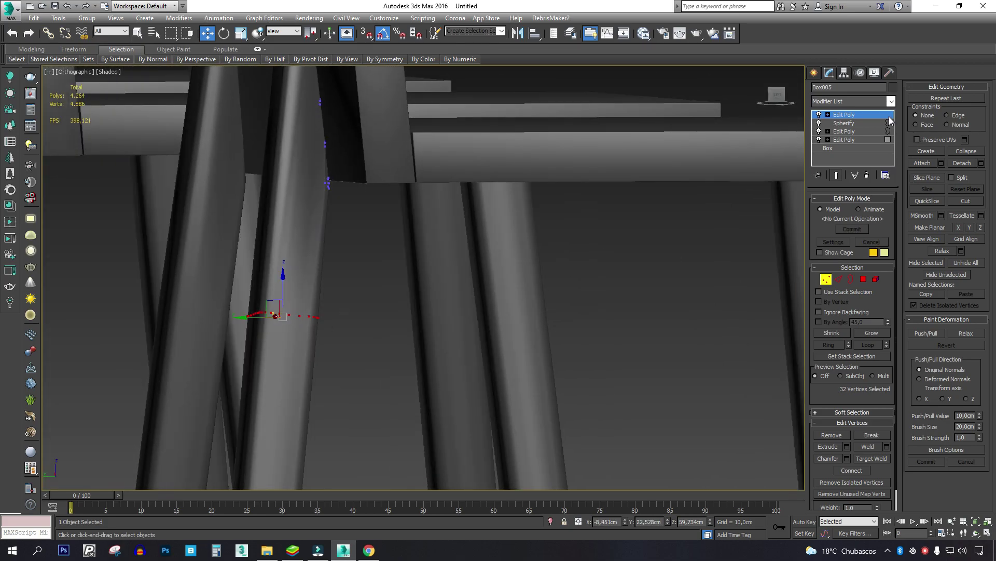
Add another Edit Poly modifier to the first chair's rear leg and shift the vertex ring slightly along Y.
click(885, 101)
key(e)
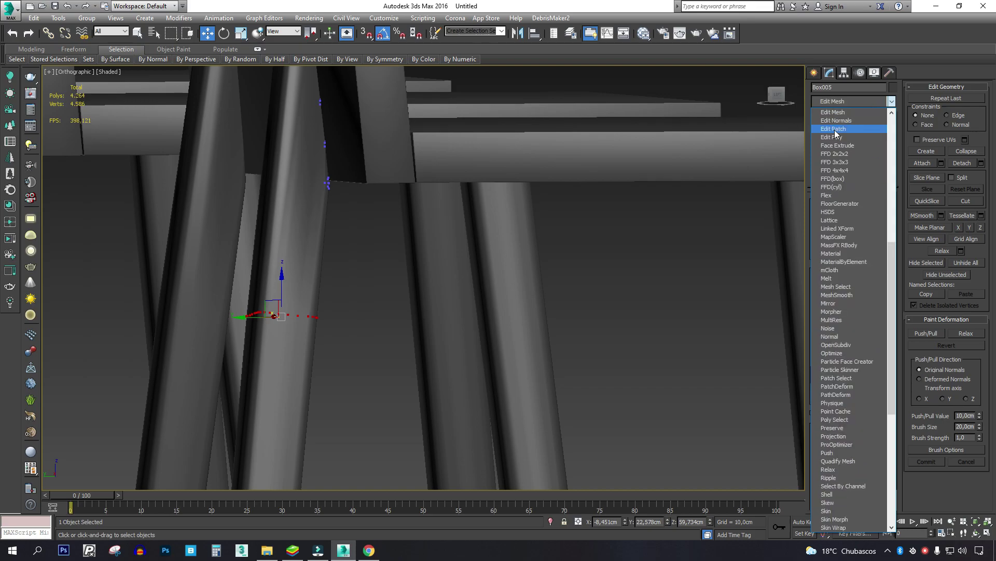
click(836, 136)
alt+middle_drag(289, 325, 252, 316)
drag(253, 316, 257, 316)
Copy the new Edit Poly modifier from this leg to the first chair's other rear leg.
scroll(311, 316, down, 3)
alt+middle_drag(322, 316, 421, 304)
key(1)
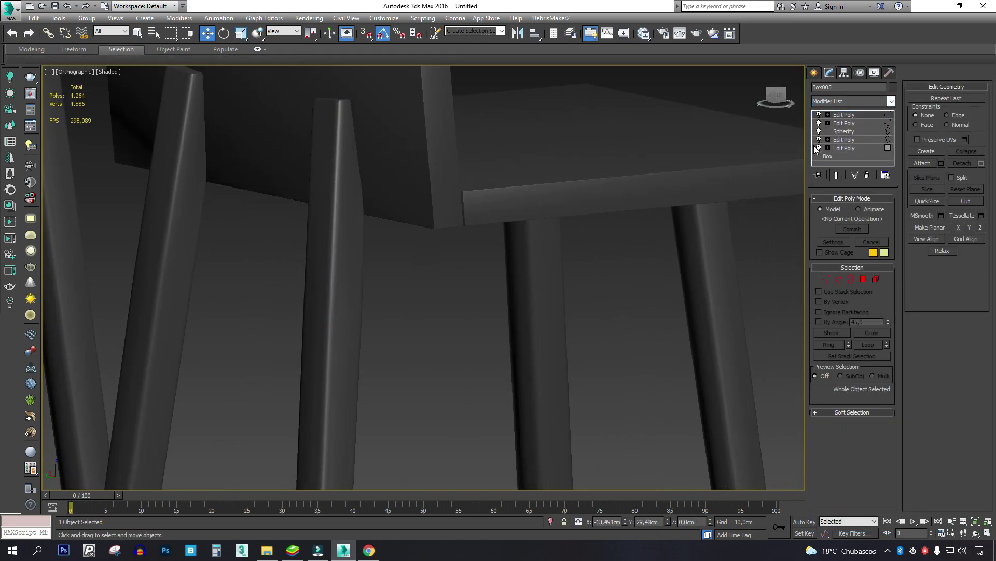
drag(856, 112, 178, 285)
click(307, 299)
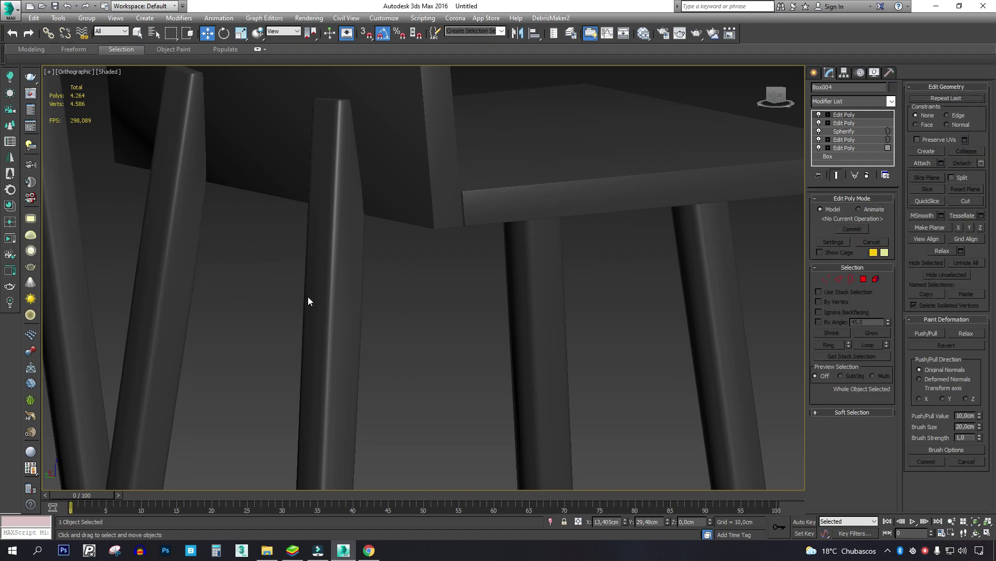
Select all parts of the three chairs and convert them to Editable Poly.
scroll(347, 323, down, 10)
alt+middle_drag(322, 356, 560, 290)
drag(108, 455, 108, 456)
scroll(475, 351, up, 8)
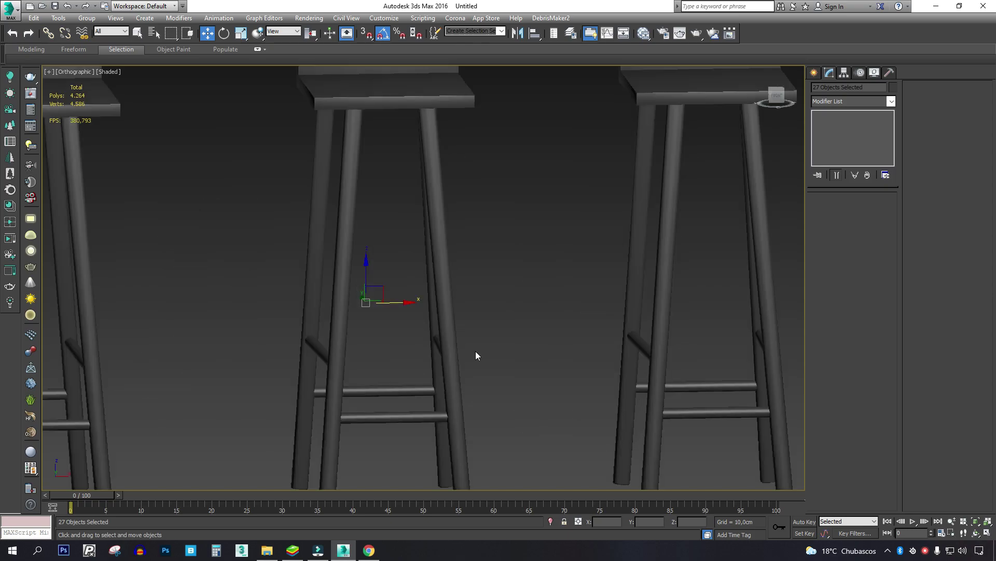
right_click(422, 227)
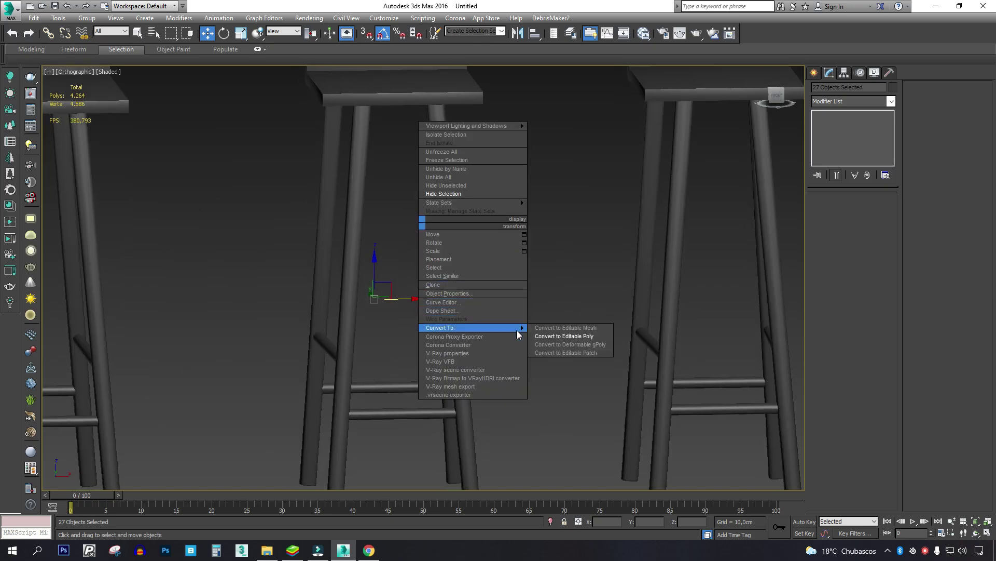
click(554, 336)
scroll(432, 326, down, 5)
alt+middle_drag(432, 326, 463, 340)
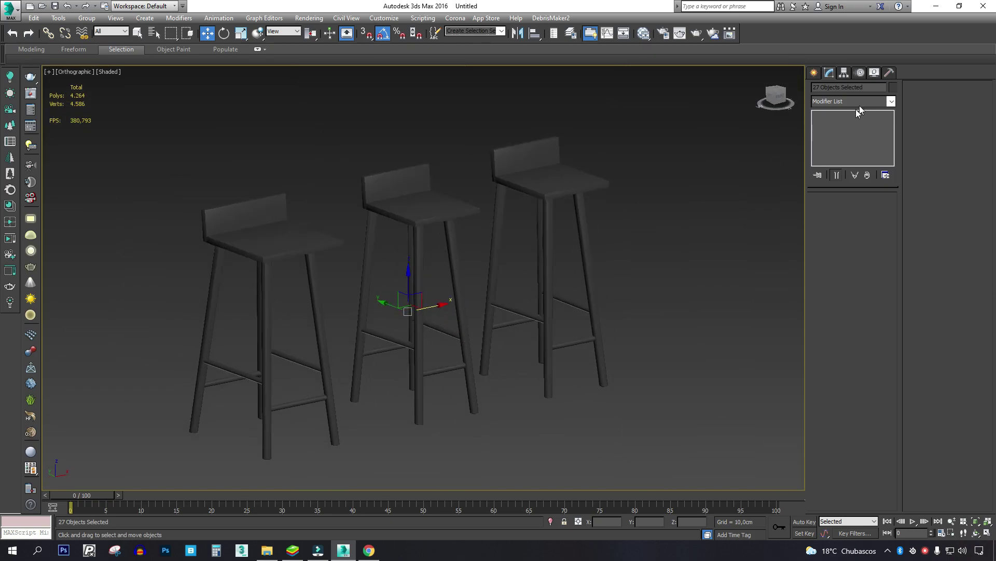
Apply a TurboSmooth modifier to all selected chair parts as a smoothing test.
click(891, 102)
scroll(830, 362, down, 15)
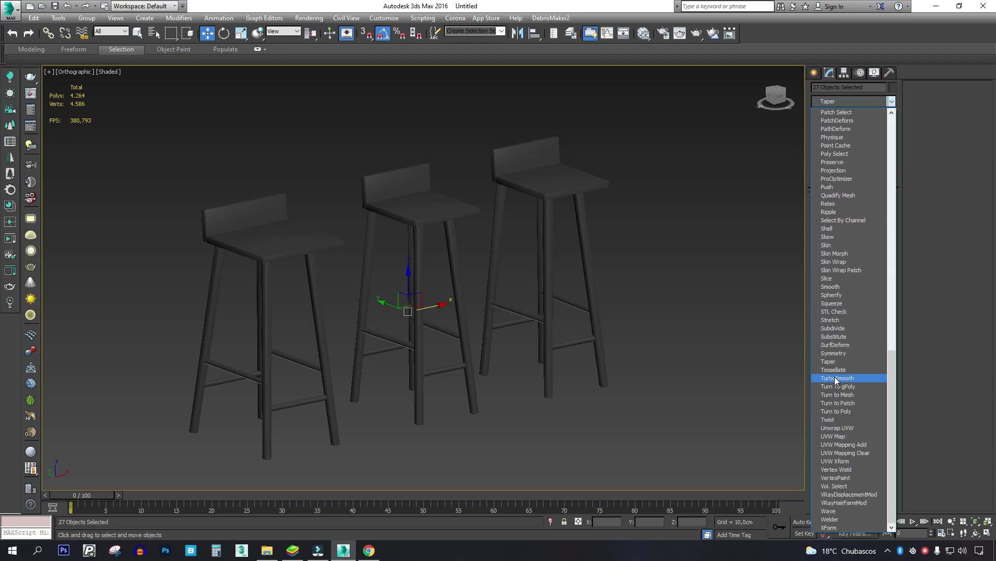
click(836, 379)
scroll(378, 211, up, 5)
scroll(382, 203, up, 4)
scroll(389, 320, down, 5)
alt+middle_drag(438, 329, 366, 327)
Check the smoothed chairs from above and remove the TurboSmooth modifier from all parts.
key(t)
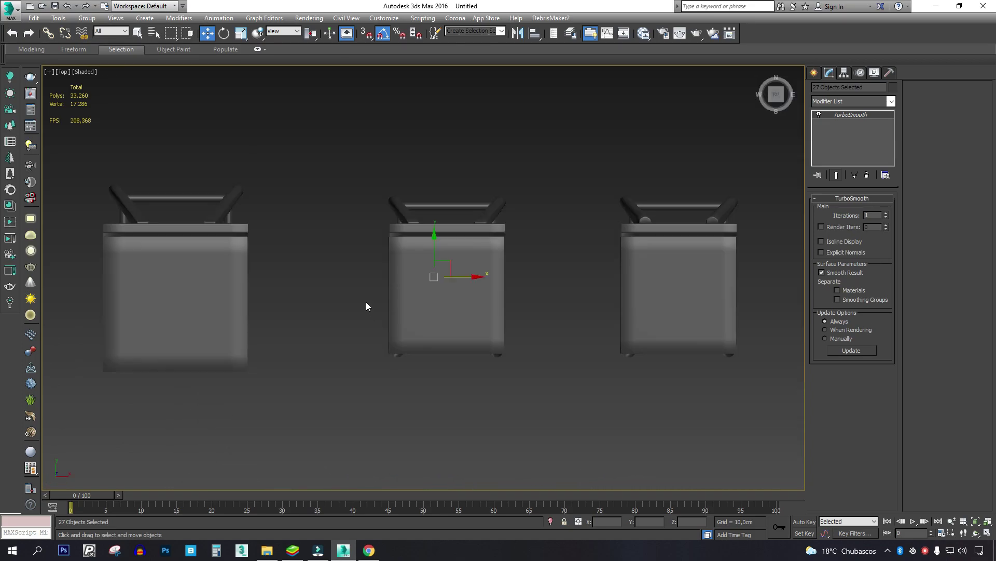
scroll(155, 228, up, 4)
scroll(159, 247, down, 2)
scroll(689, 230, up, 3)
middle_drag(688, 230, 227, 345)
scroll(227, 345, down, 4)
scroll(572, 317, up, 3)
scroll(285, 296, down, 3)
alt+middle_drag(285, 296, 468, 293)
right_click(849, 115)
click(861, 130)
Lower the right-hand chair's seat and backrest vertically in the front view.
click(418, 175)
key(f)
key(z)
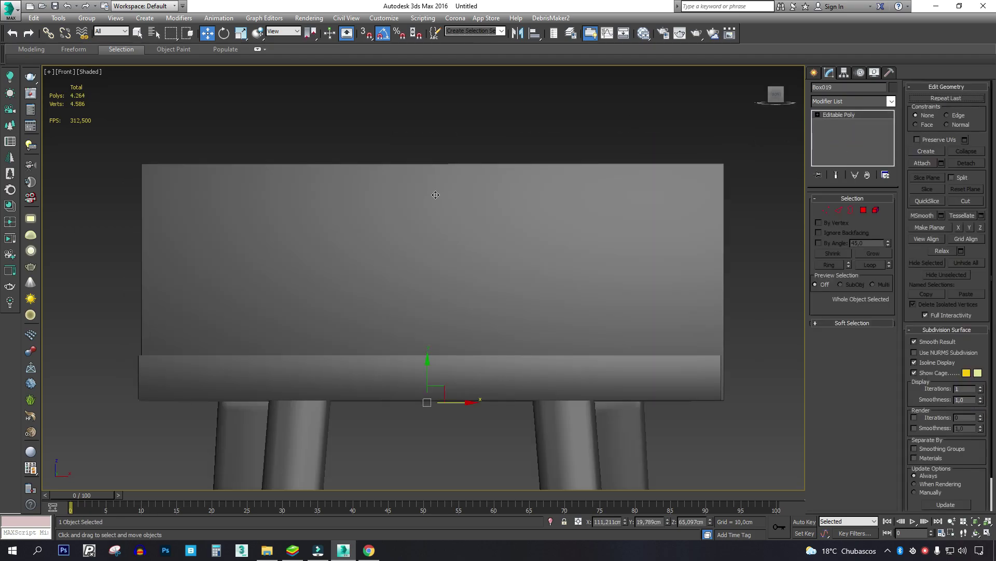
scroll(432, 253, down, 4)
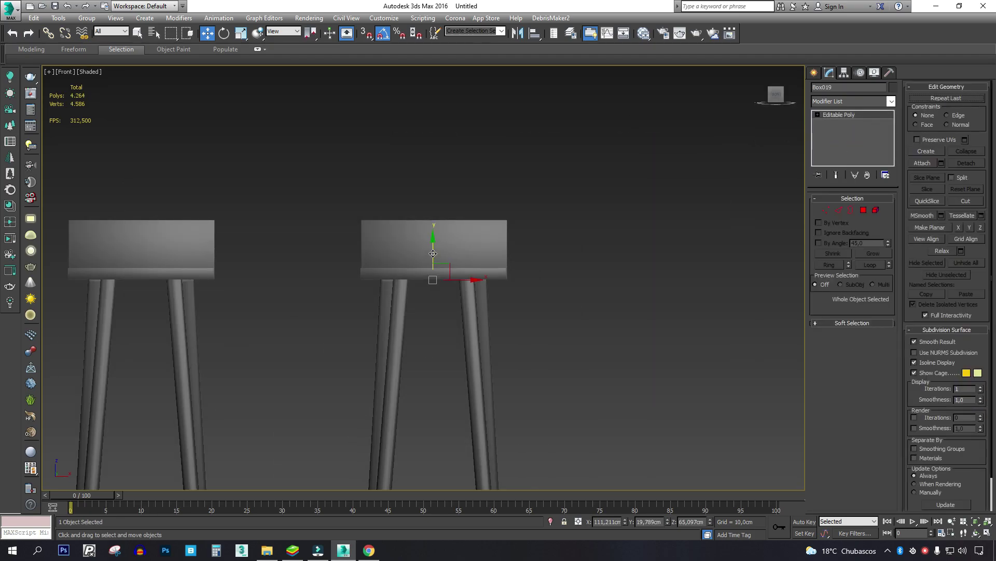
drag(433, 253, 436, 290)
Attach the right-hand chair's two rear legs to each other and move their upper vertices down to the lowered seat.
click(400, 257)
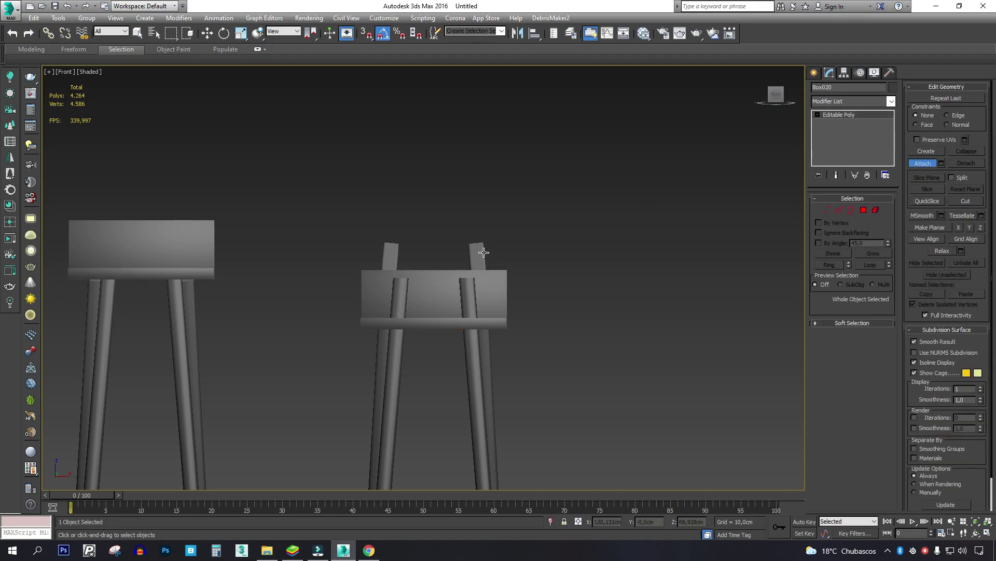
key(1)
key(F3)
middle_drag(462, 241, 457, 202)
drag(429, 199, 435, 246)
scroll(435, 246, up, 5)
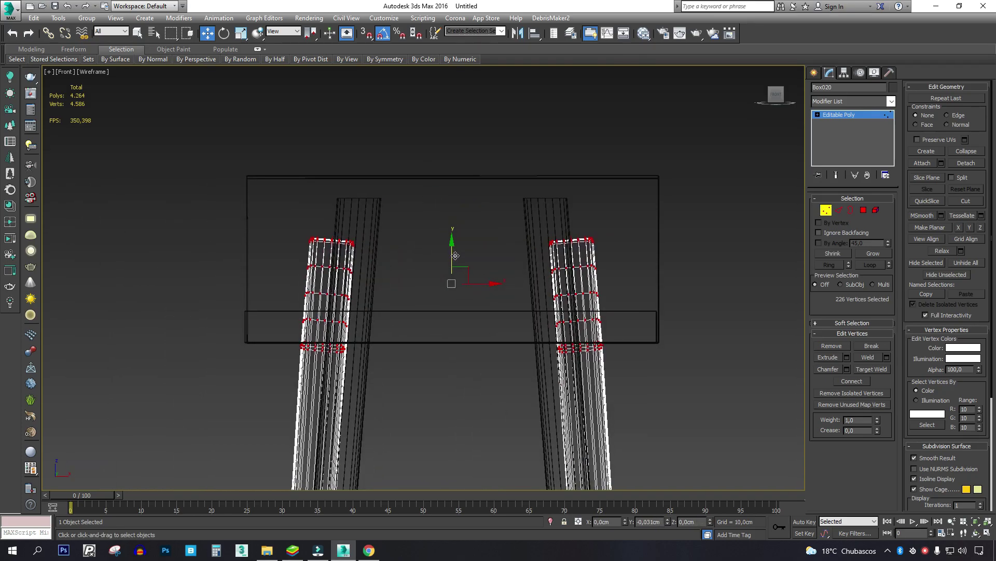
Level the vertex ring under the seat on the right rear leg and place it just below the seat's underside.
scroll(557, 338, up, 5)
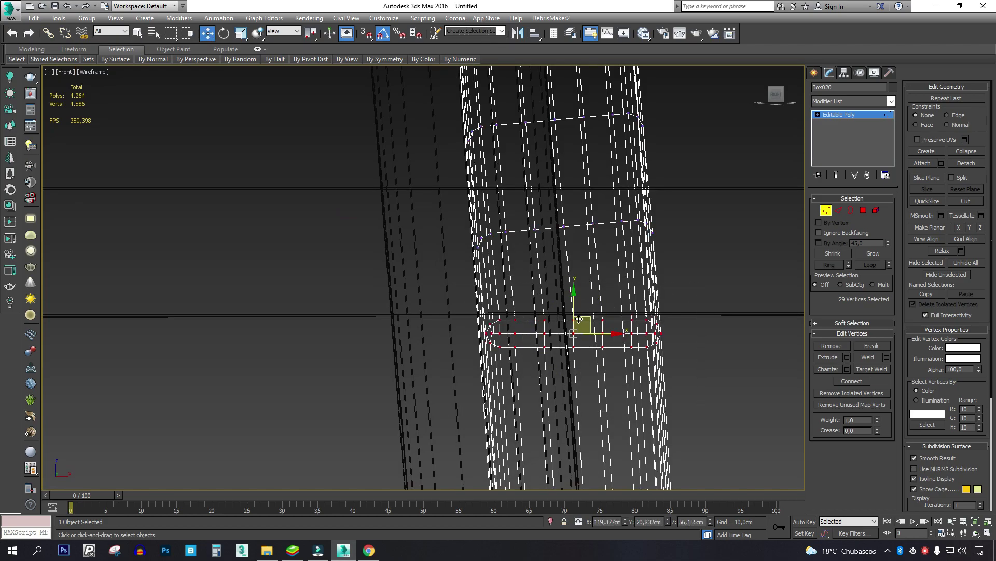
drag(579, 318, 576, 328)
scroll(575, 330, down, 5)
key(1)
Level the matching vertex ring under the seat on the left rear leg.
scroll(286, 328, up, 2)
click(386, 292)
click(405, 288)
key(1)
drag(439, 291, 236, 397)
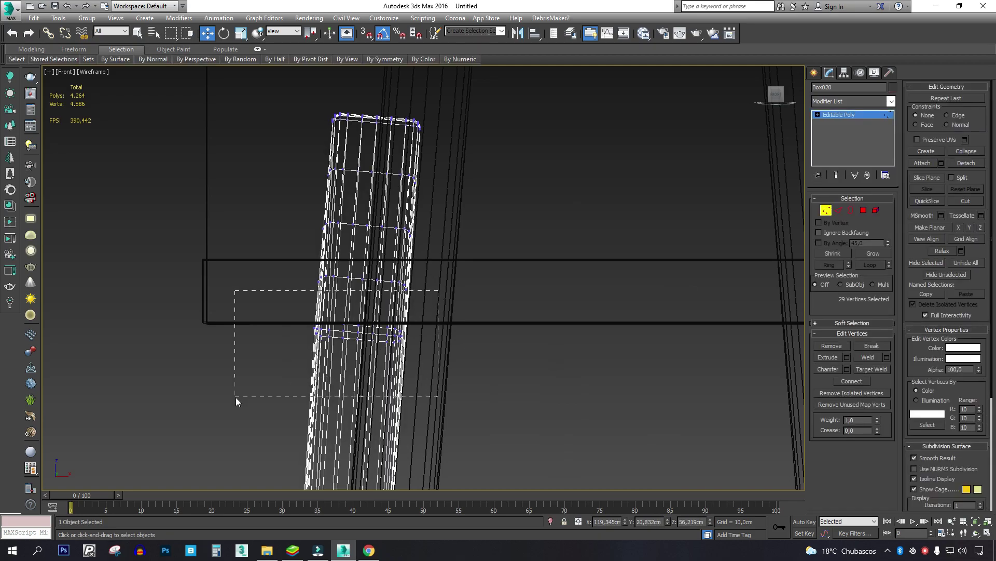
scroll(365, 334, up, 5)
key(e)
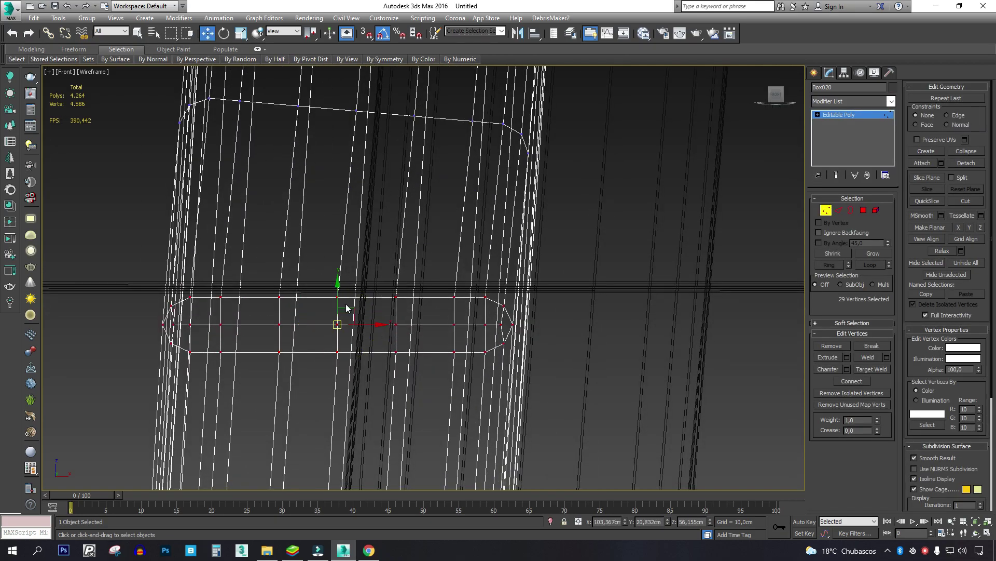
scroll(338, 321, down, 5)
key(1)
Attach the right-hand chair's two front legs into one object.
scroll(509, 332, down, 3)
key(F3)
mouse_move(427, 201)
alt+middle_down()
mouse_move(478, 245)
mouse_move(465, 244)
alt+middle_up()
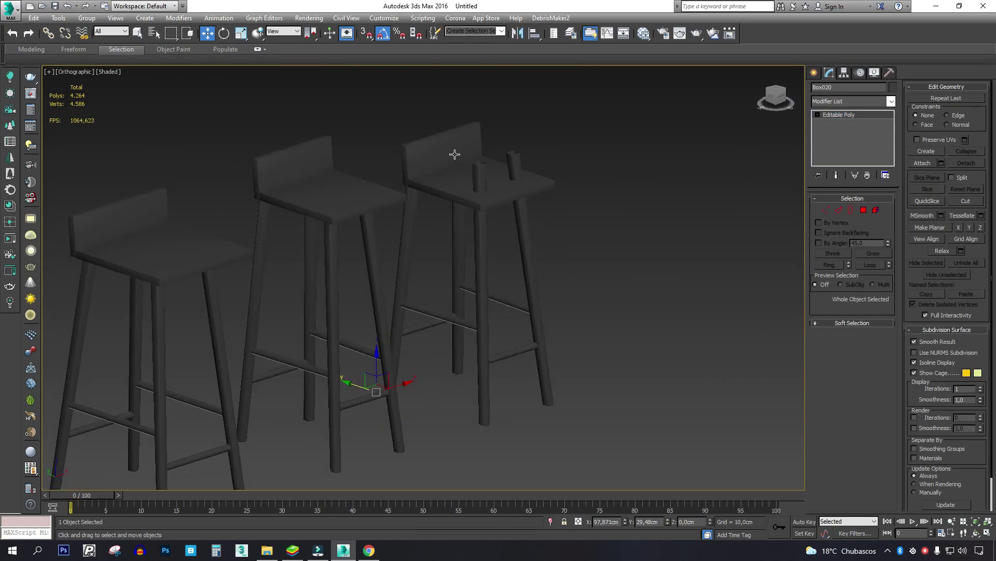
scroll(451, 171, up, 5)
click(534, 224)
key(F3)
click(920, 163)
key(F3)
click(927, 165)
Lower the top vertices of the right-hand chair's front legs to the underside of the seat.
key(f)
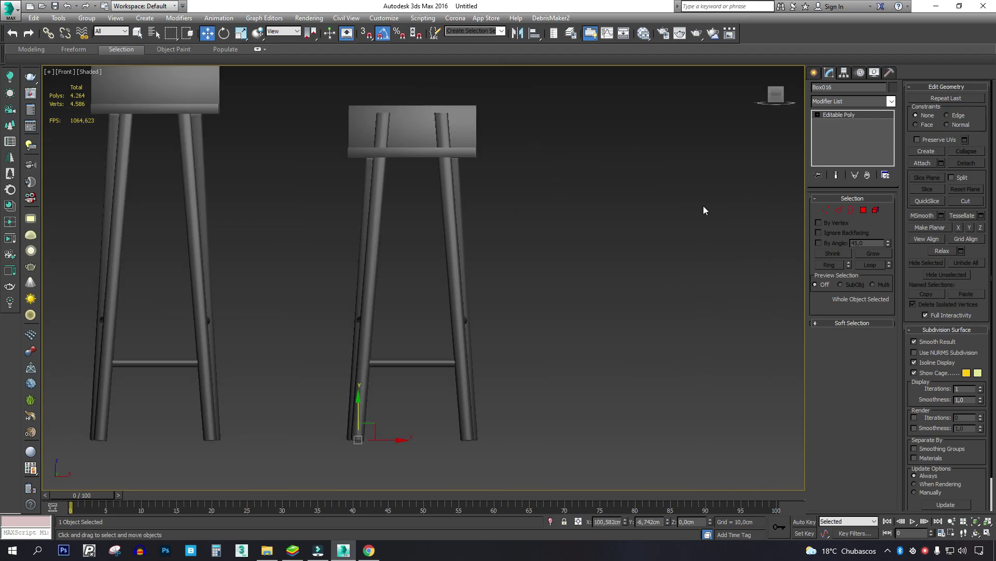
key(1)
drag(478, 77, 289, 152)
scroll(384, 114, up, 6)
key(F3)
drag(487, 103, 490, 264)
key(F3)
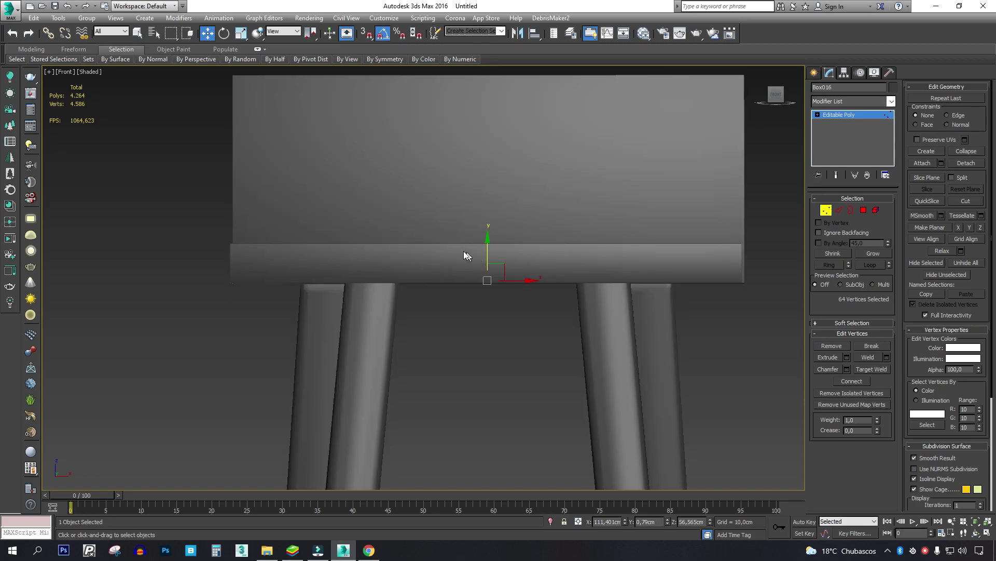
scroll(465, 250, down, 6)
key(1)
Shift the front end border of the right-hand chair's right side rail slightly along X into the front leg.
mouse_move(474, 317)
alt+middle_down()
mouse_move(457, 333)
mouse_move(504, 332)
mouse_move(507, 307)
mouse_move(515, 313)
mouse_move(470, 319)
alt+middle_up()
scroll(506, 331, up, 6)
click(484, 307)
key(3)
click(457, 375)
alt+middle_drag(469, 370, 421, 387)
scroll(423, 388, up, 4)
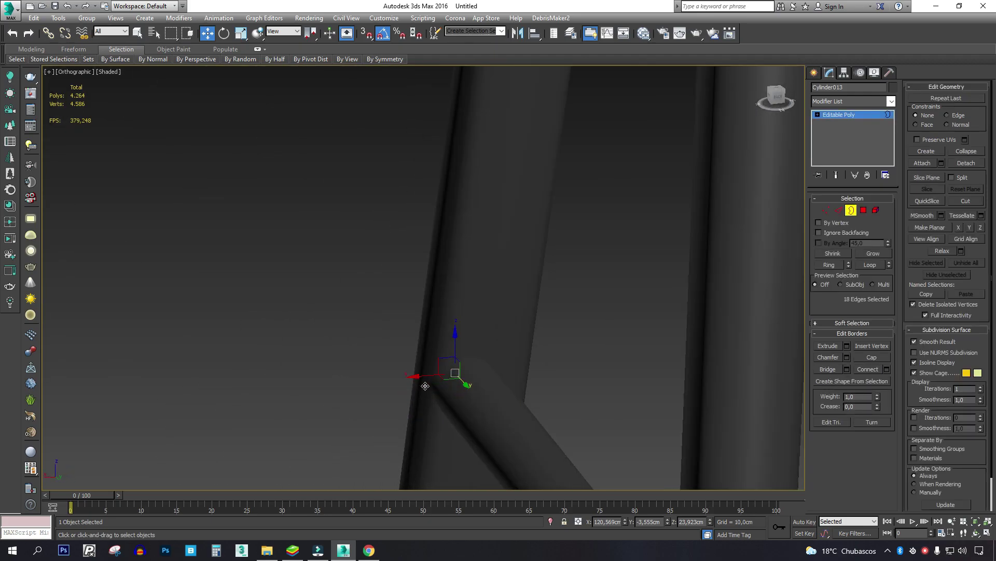
drag(439, 374, 442, 374)
Shift the front end border of the right-hand chair's left side rail about 0.5 cm along X into the front leg.
scroll(376, 312, down, 4)
alt+middle_drag(369, 314, 542, 312)
scroll(609, 277, up, 4)
scroll(608, 277, down, 4)
key(3)
click(319, 242)
key(3)
drag(305, 316, 246, 267)
alt+middle_drag(249, 269, 321, 273)
scroll(288, 290, up, 3)
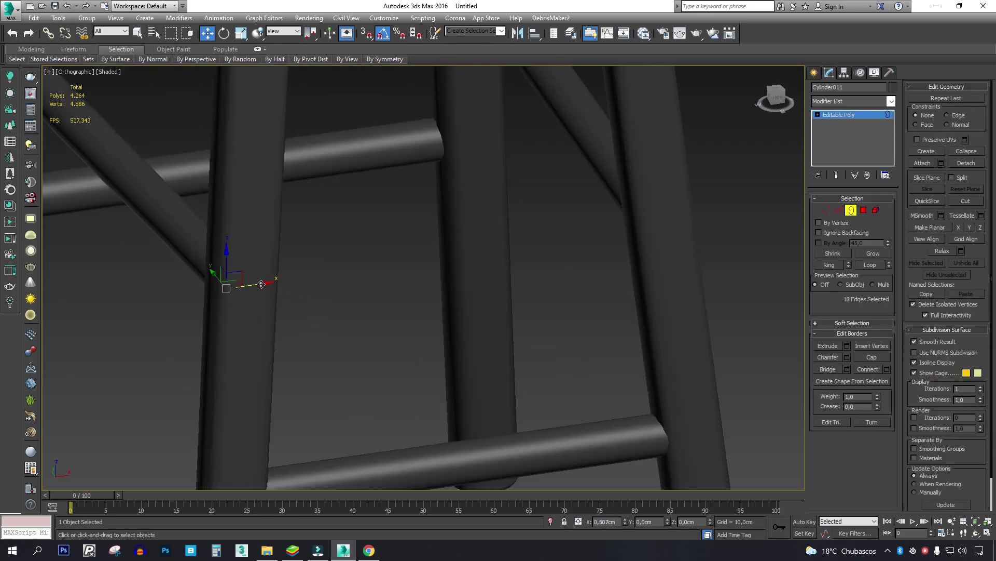
drag(261, 284, 262, 284)
scroll(397, 275, down, 5)
key(3)
Examine the right-hand chair's rail joints and compare the three chairs side by side with nothing selected.
click(405, 339)
alt+middle_drag(469, 338, 394, 331)
scroll(420, 354, up, 5)
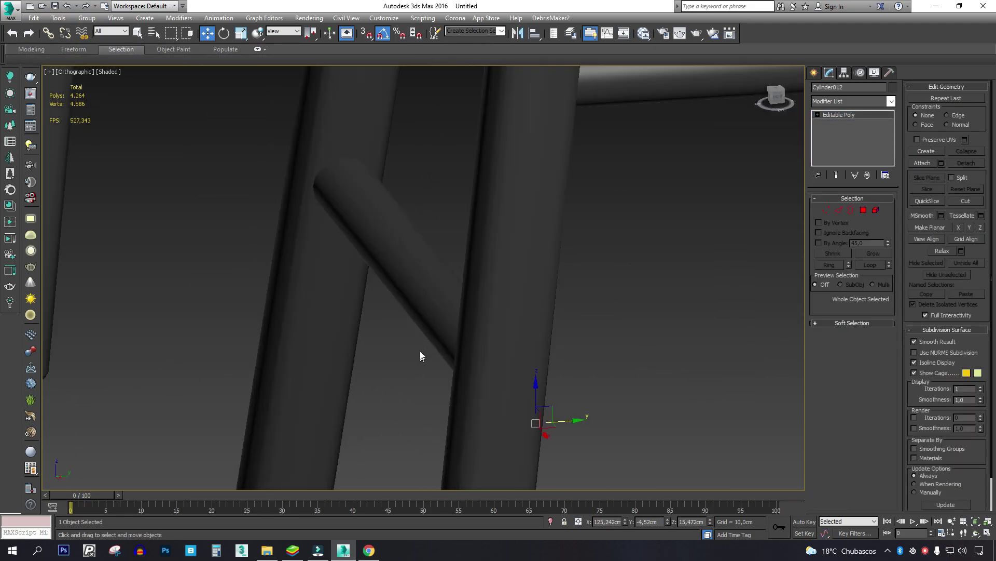
scroll(420, 353, down, 5)
middle_drag(539, 352, 502, 329)
middle_drag(677, 362, 461, 317)
middle_drag(661, 207, 467, 294)
click(487, 279)
scroll(486, 294, down, 5)
alt+middle_drag(383, 305, 472, 316)
click(617, 241)
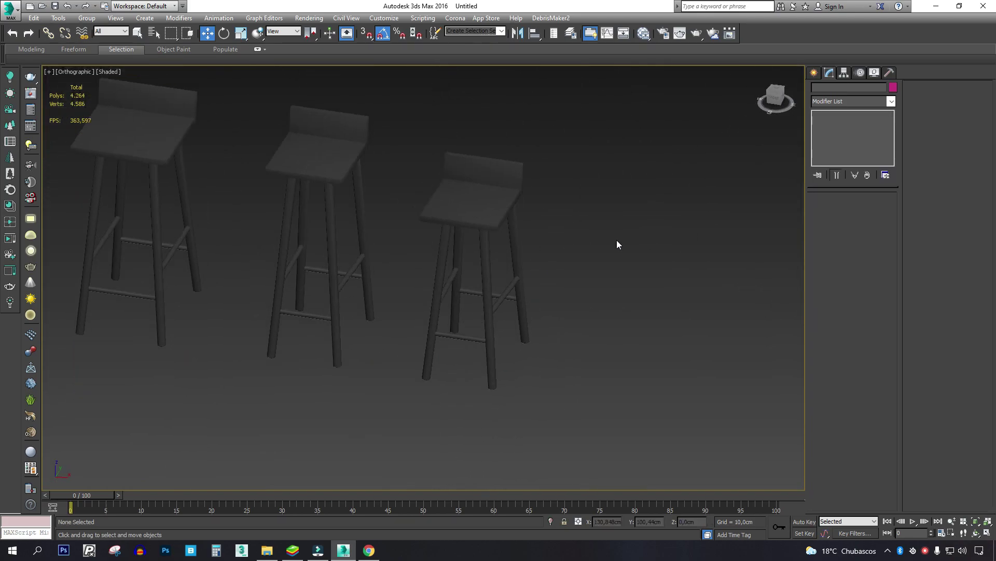
middle_drag(617, 244, 676, 231)
middle_drag(190, 111, 209, 130)
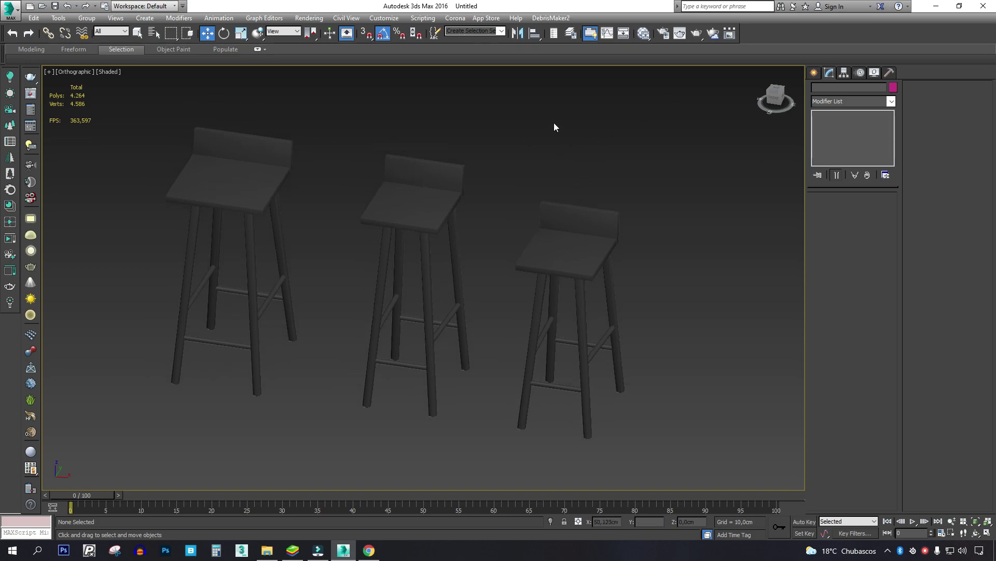